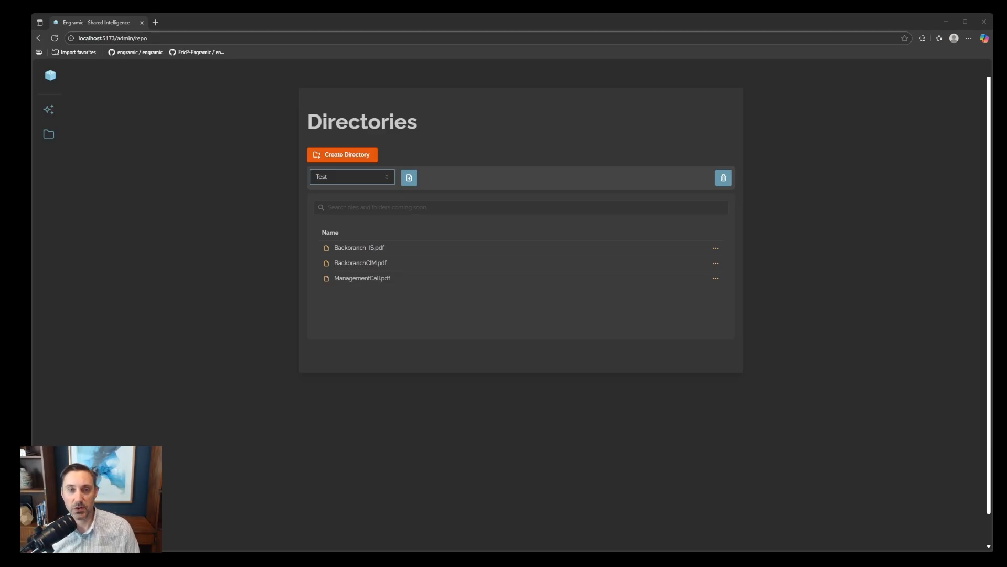
# Step: Open BackbranchCIM.pdf from the Test directory in the chat workspace and select all of its pages
pyautogui.click(49, 109)
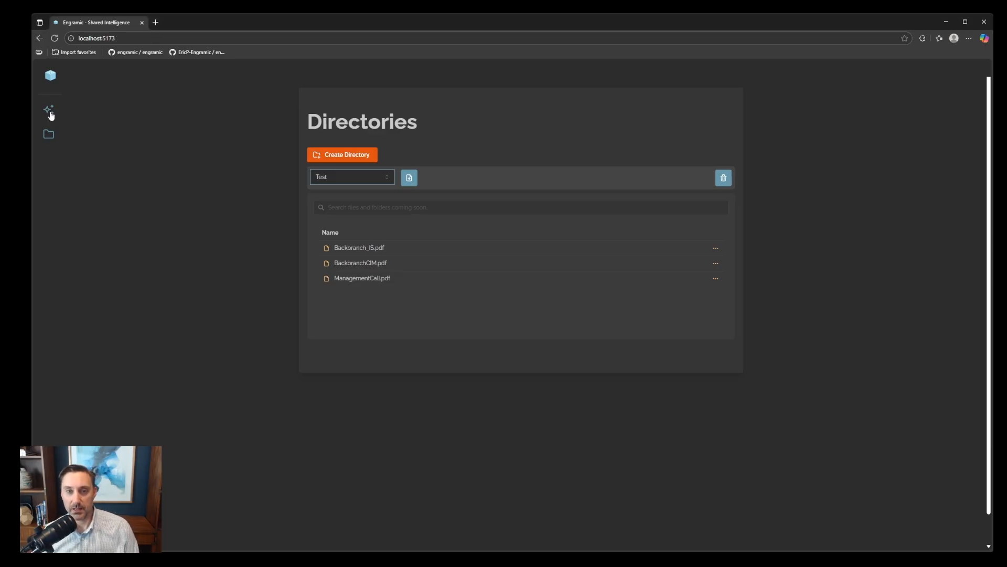
pyautogui.click(195, 91)
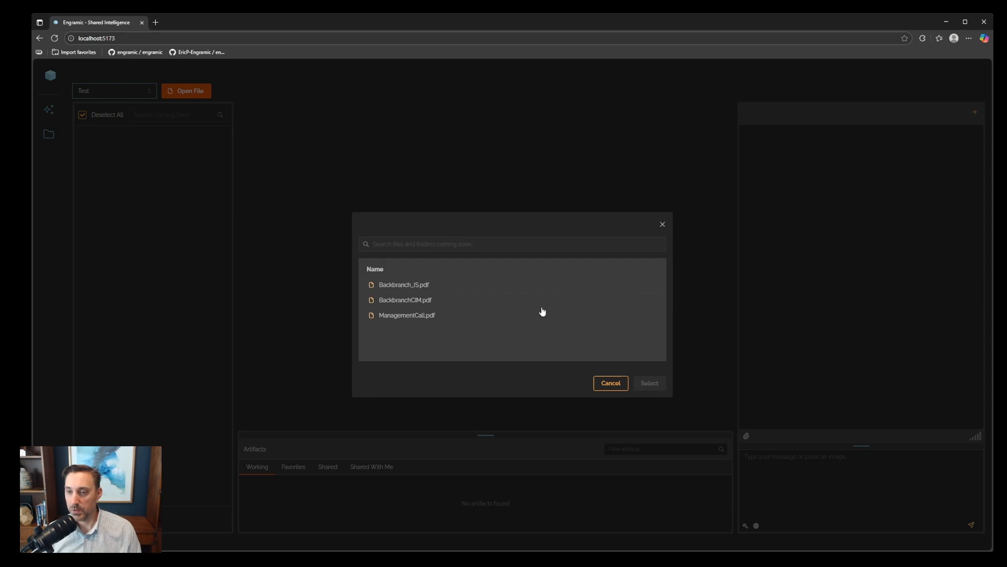
pyautogui.click(394, 300)
pyautogui.click(649, 383)
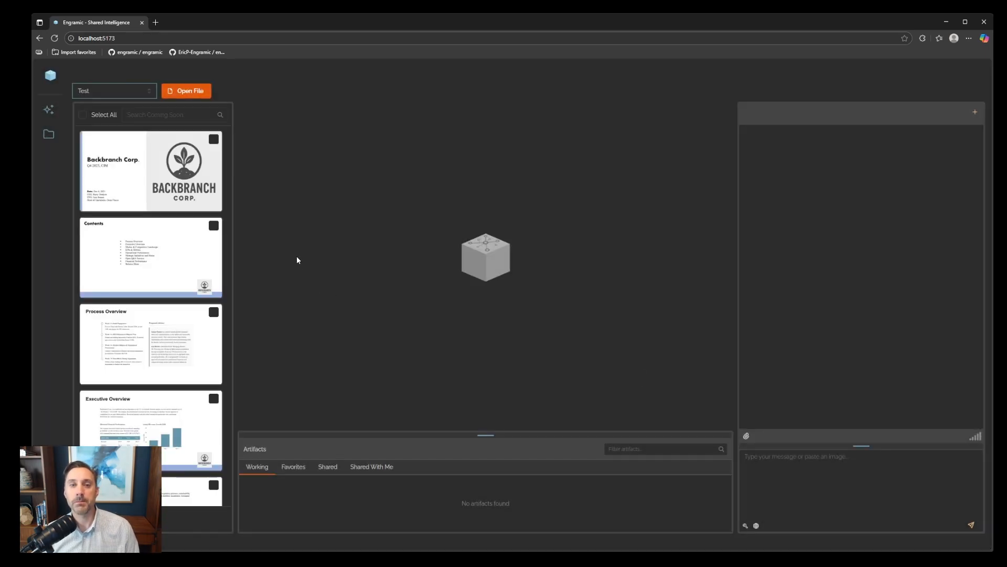
pyautogui.click(84, 115)
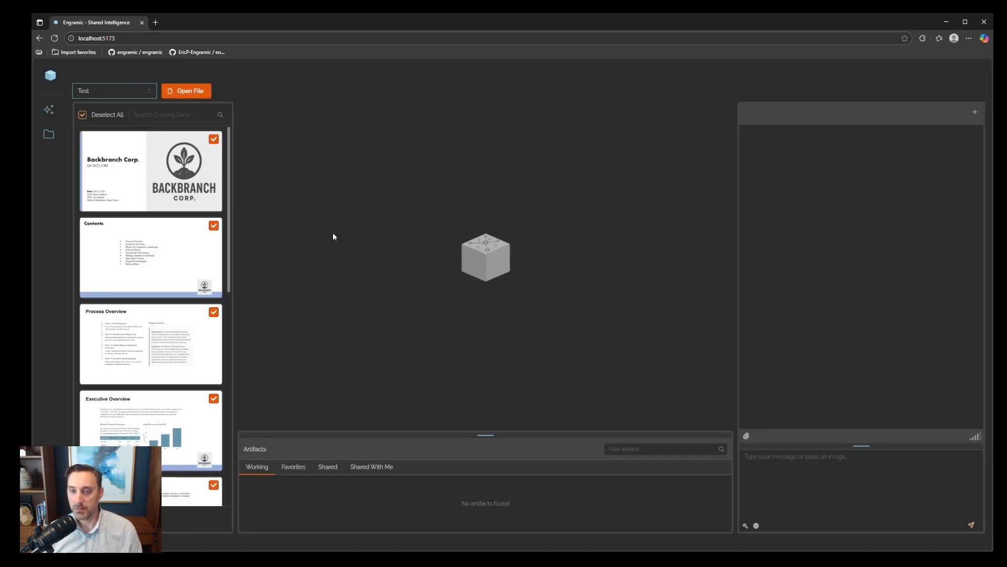
# Step: Attach the Company Overview prompt, send "Write me a company overview." and slightly enlarge the Artifacts area
pyautogui.click(745, 526)
pyautogui.click(735, 304)
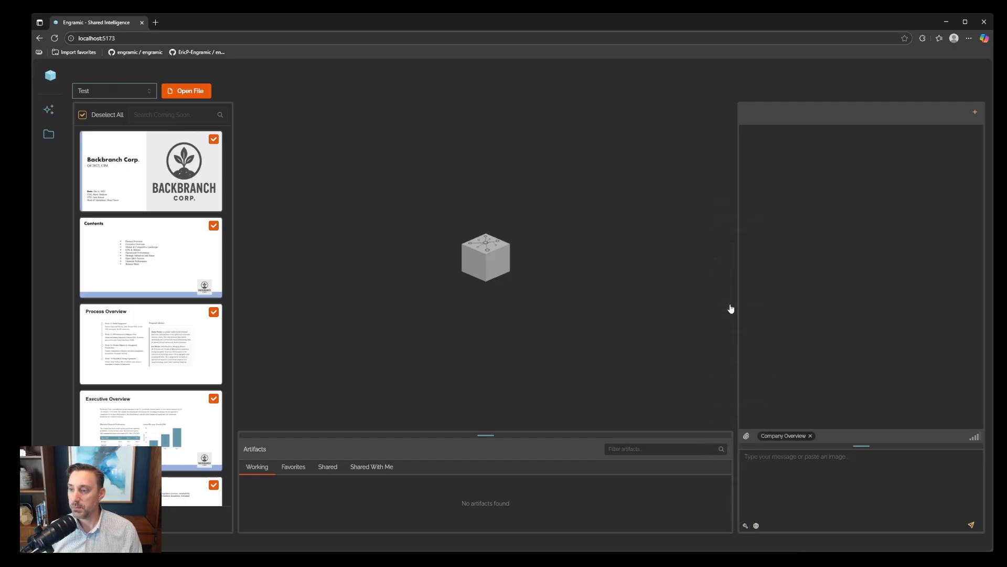
pyautogui.click(797, 474)
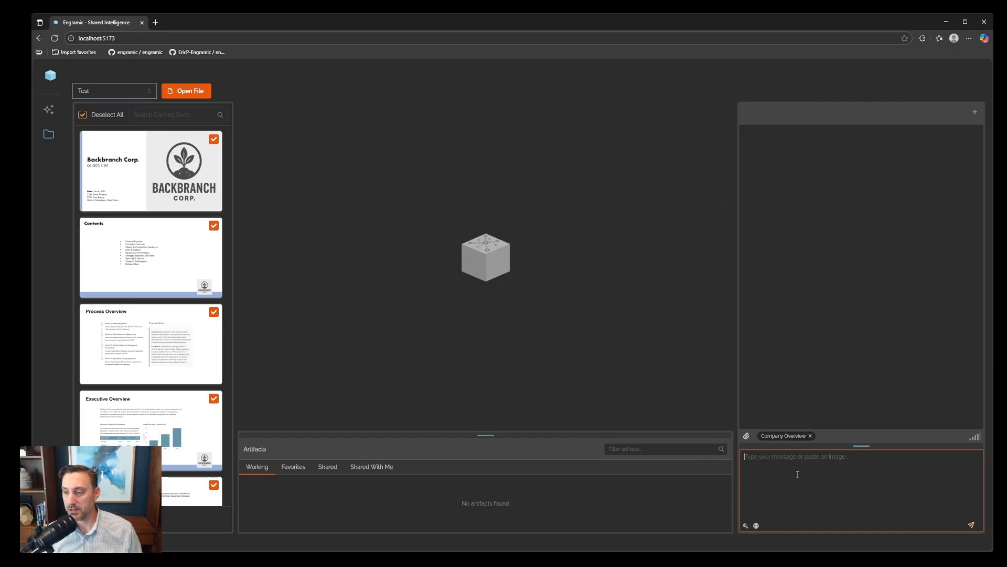
pyautogui.press('Return')
pyautogui.moveTo(519, 434); pyautogui.dragTo(518, 412)
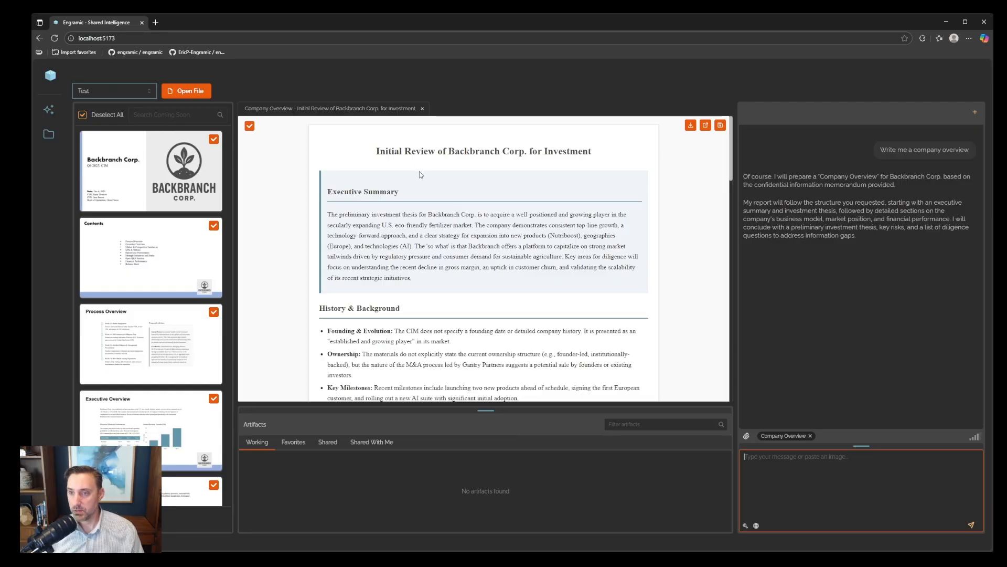
# Step: Review the generated company overview from the Executive Summary through the Key Diligence Questions, including the date and author footer
pyautogui.scroll(-5, 464, 233)
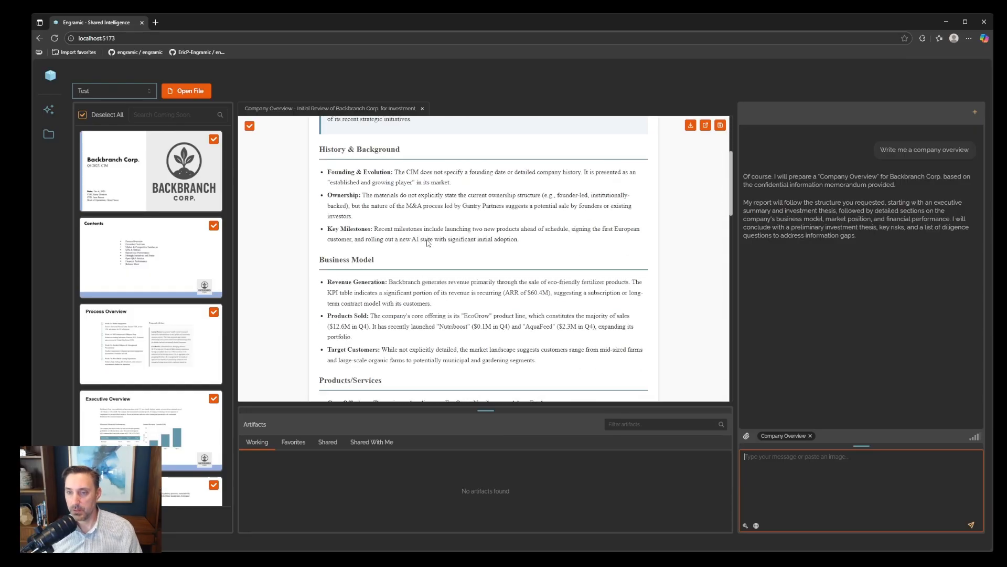
pyautogui.scroll(-10, 438, 247)
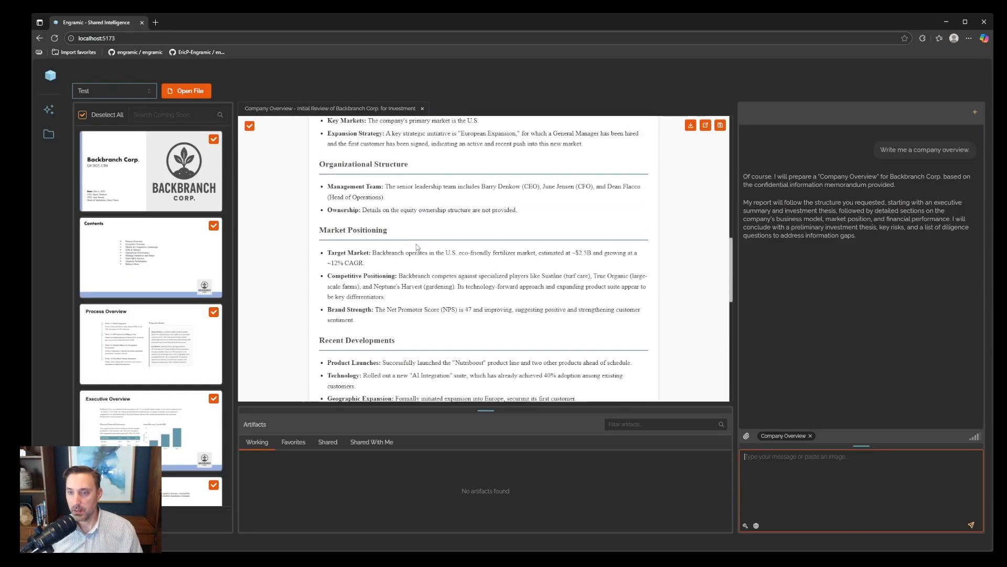
pyautogui.scroll(-5, 457, 249)
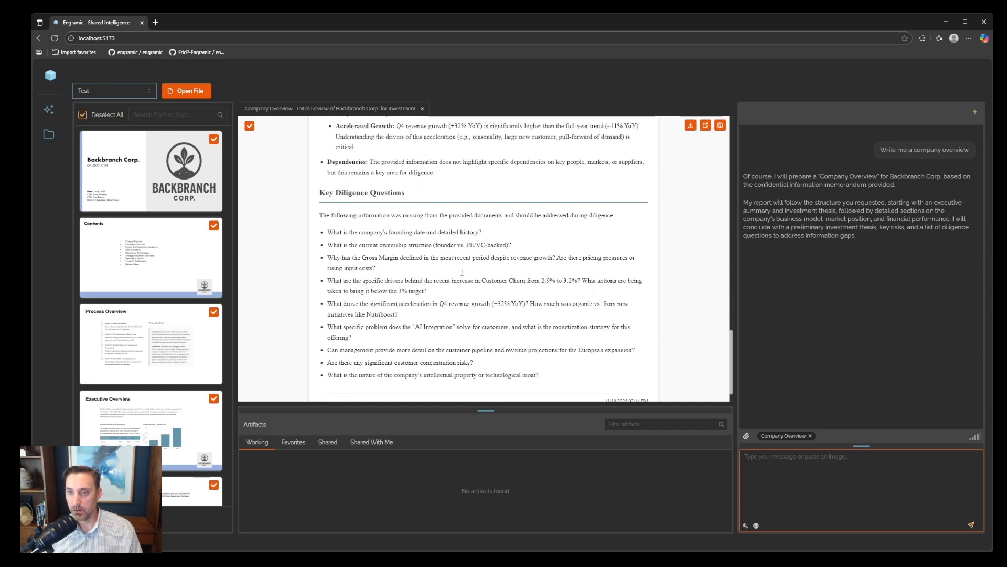
pyautogui.moveTo(318, 185); pyautogui.dragTo(546, 349)
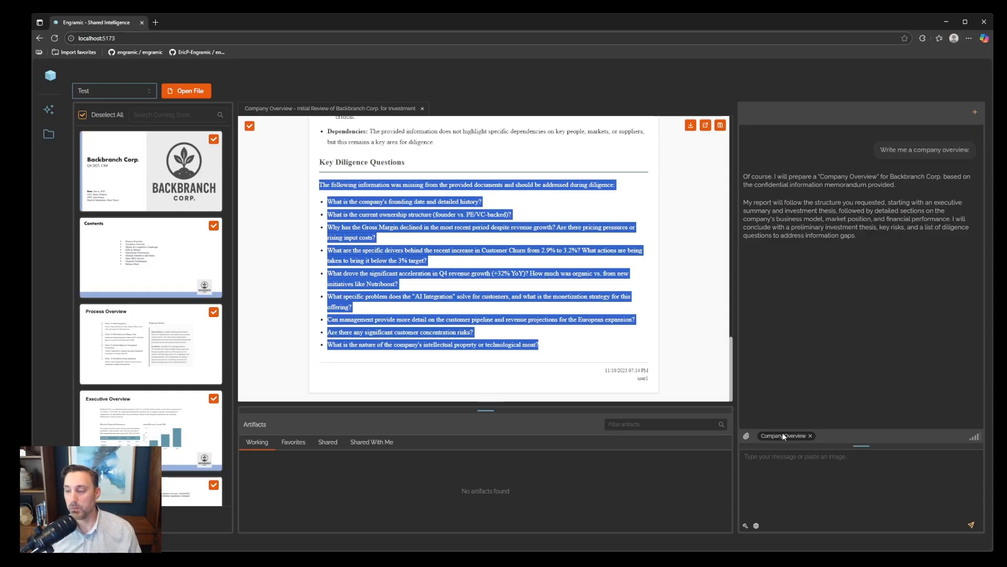
pyautogui.click(405, 253)
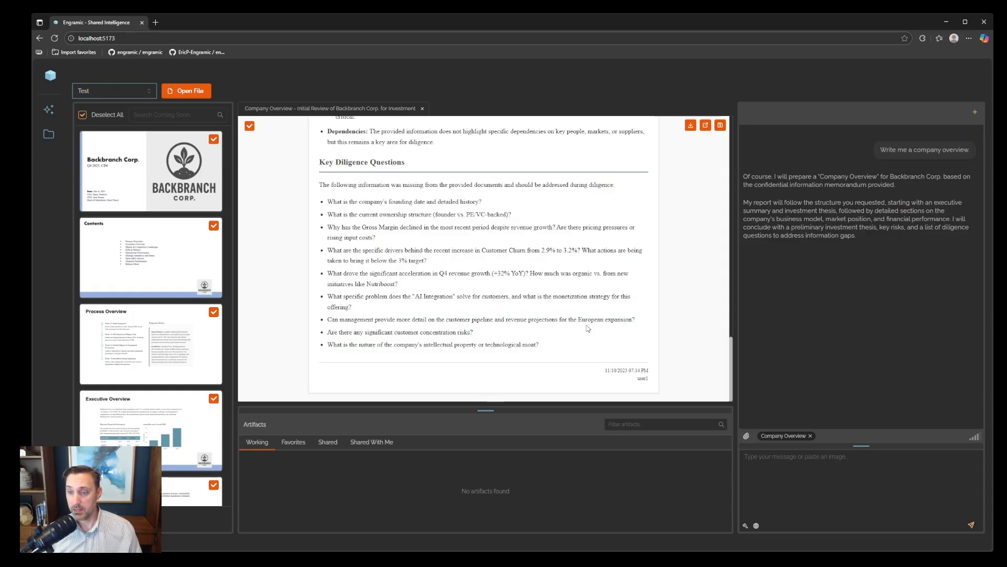
pyautogui.scroll(2, 483, 294)
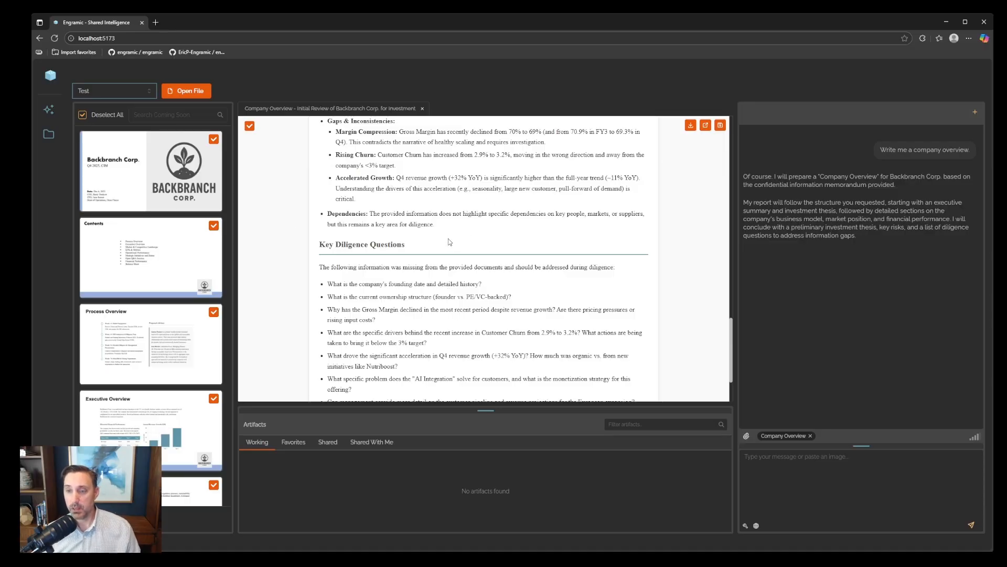
pyautogui.scroll(8, 481, 262)
pyautogui.scroll(10, 480, 264)
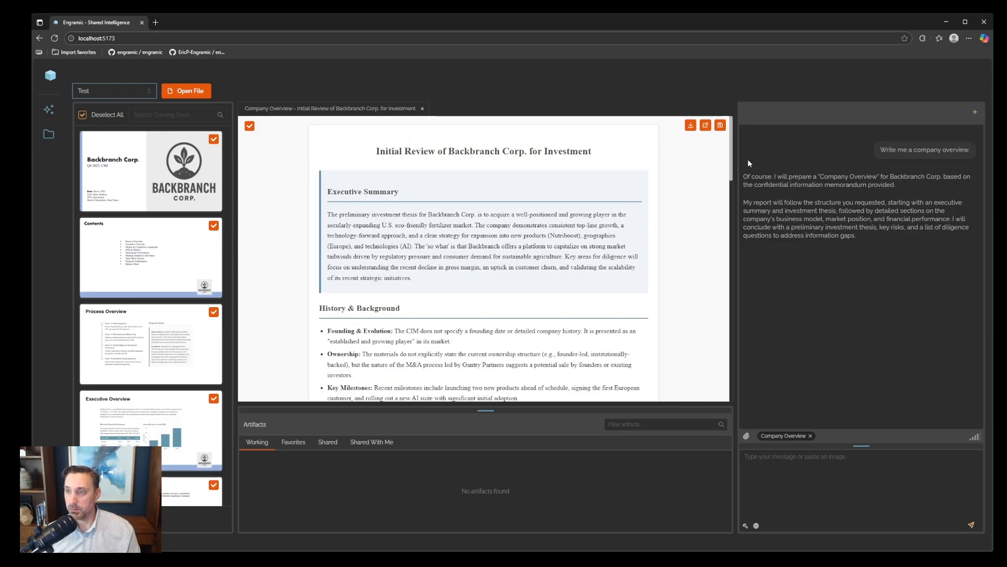
pyautogui.moveTo(733, 159); pyautogui.dragTo(735, 381)
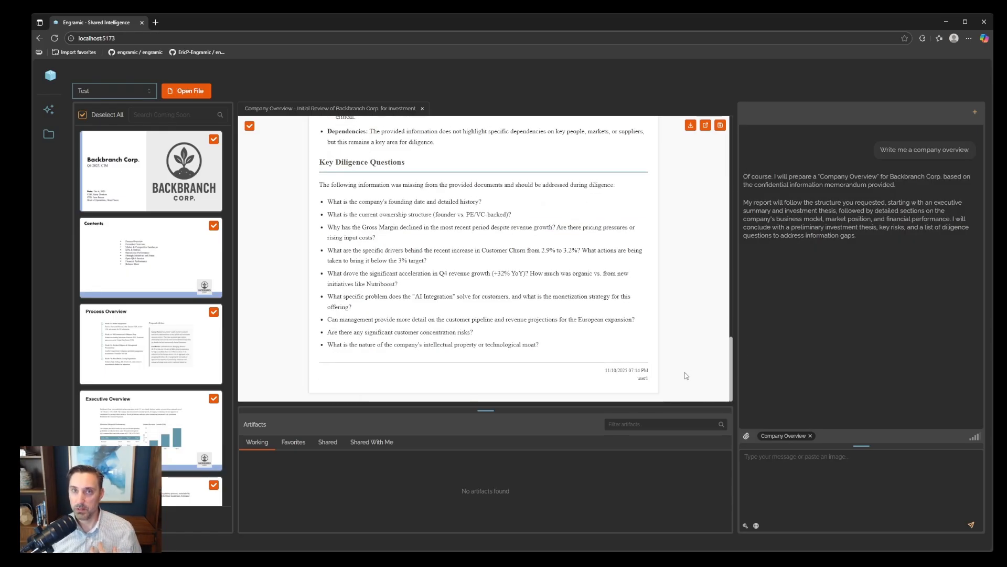
pyautogui.moveTo(637, 381); pyautogui.dragTo(679, 378)
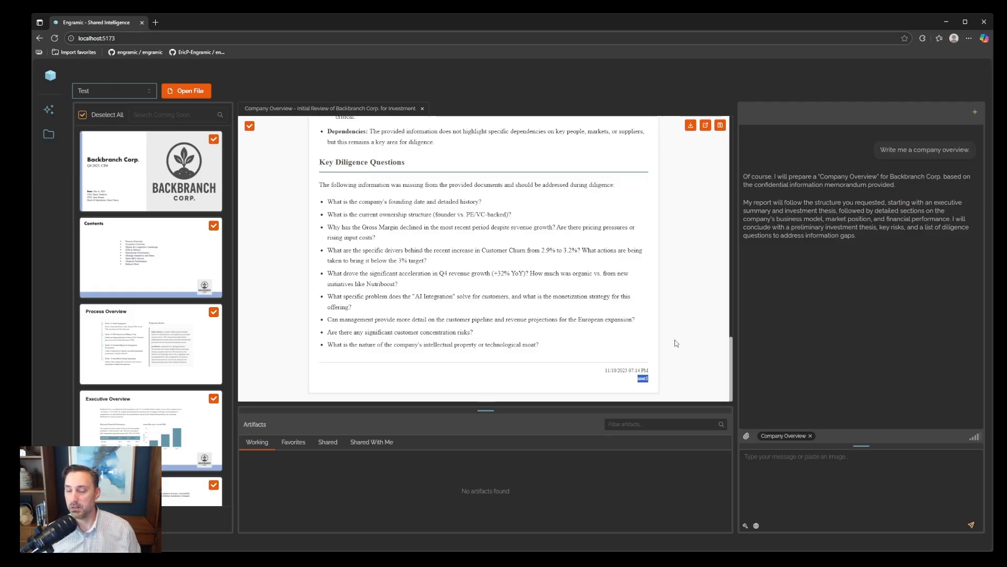
pyautogui.scroll(5, 679, 286)
pyautogui.scroll(10, 681, 290)
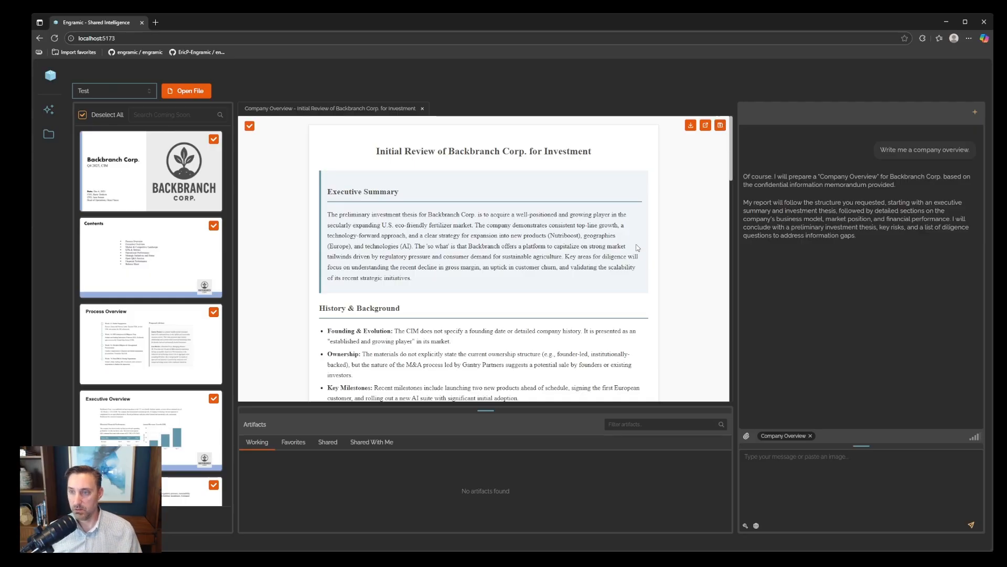
# Step: Save the company overview report to the working artifacts, deselect it as context and close it
pyautogui.click(720, 126)
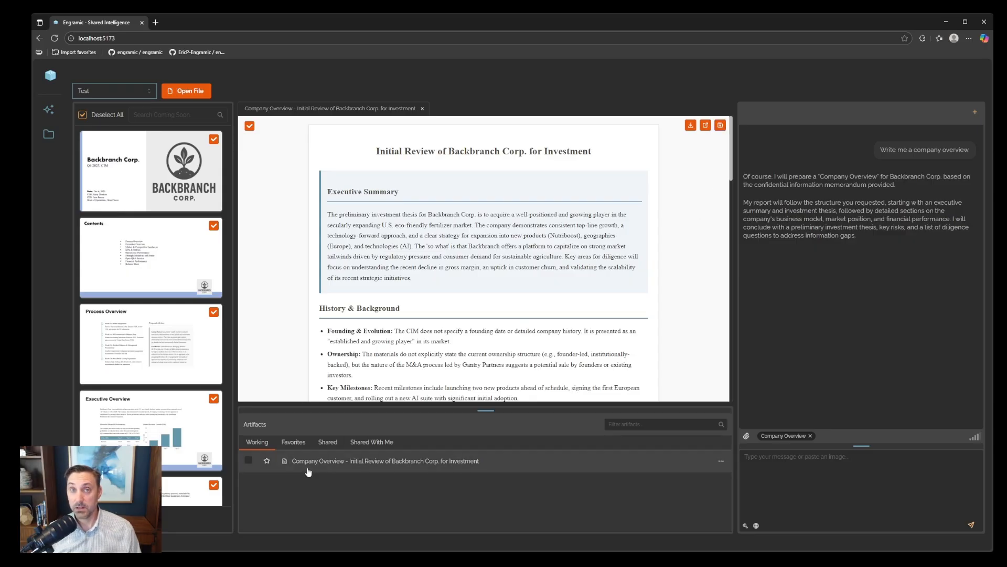
pyautogui.click(249, 126)
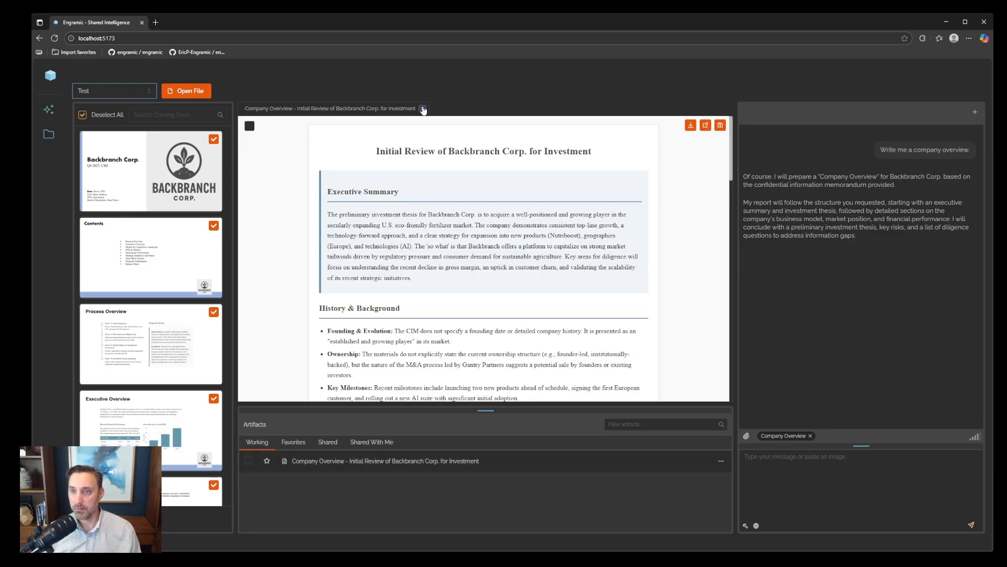
pyautogui.click(423, 109)
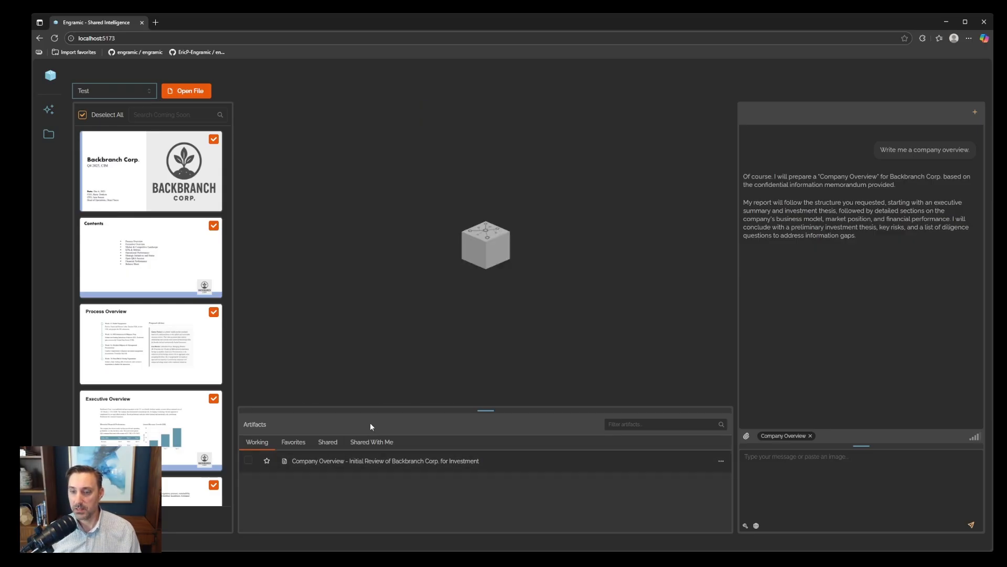
# Step: Reopen the saved company overview artifact, include it as context, close it and exclude it again
pyautogui.click(320, 461)
pyautogui.click(248, 460)
pyautogui.click(423, 109)
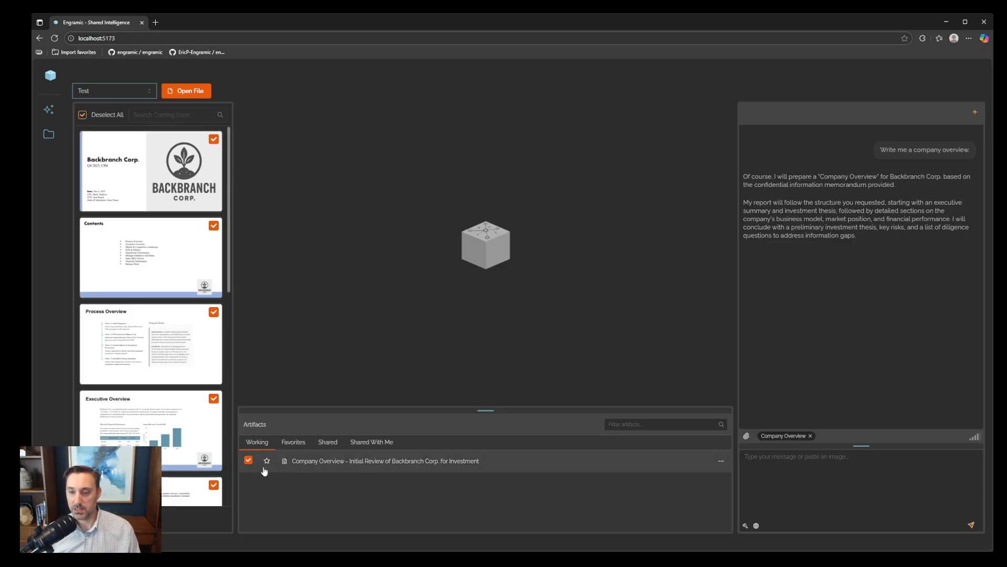
pyautogui.click(248, 460)
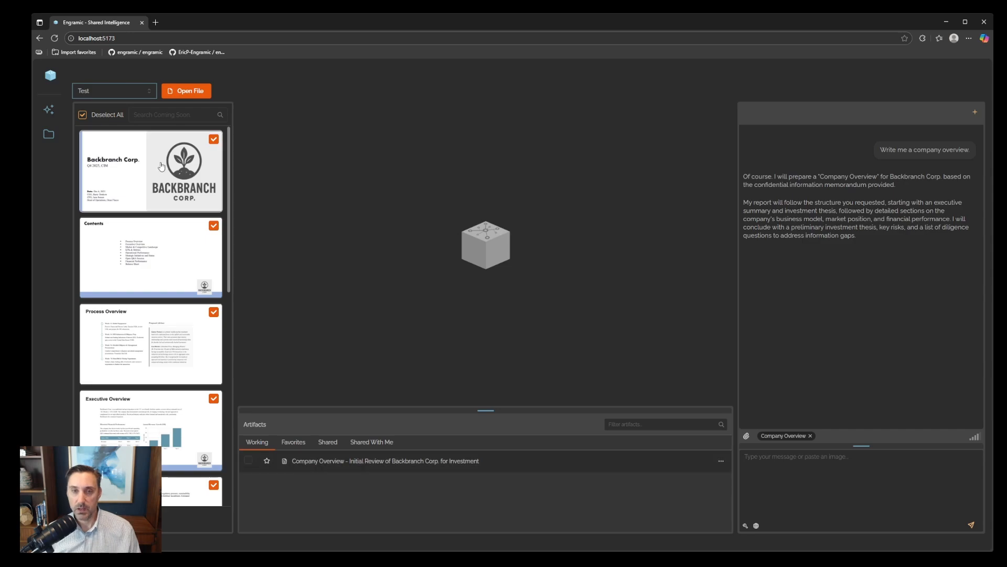
# Step: Limit the context to the Market & Competitive Landscape page, with that page opened, plus the saved company overview artifact
pyautogui.click(82, 115)
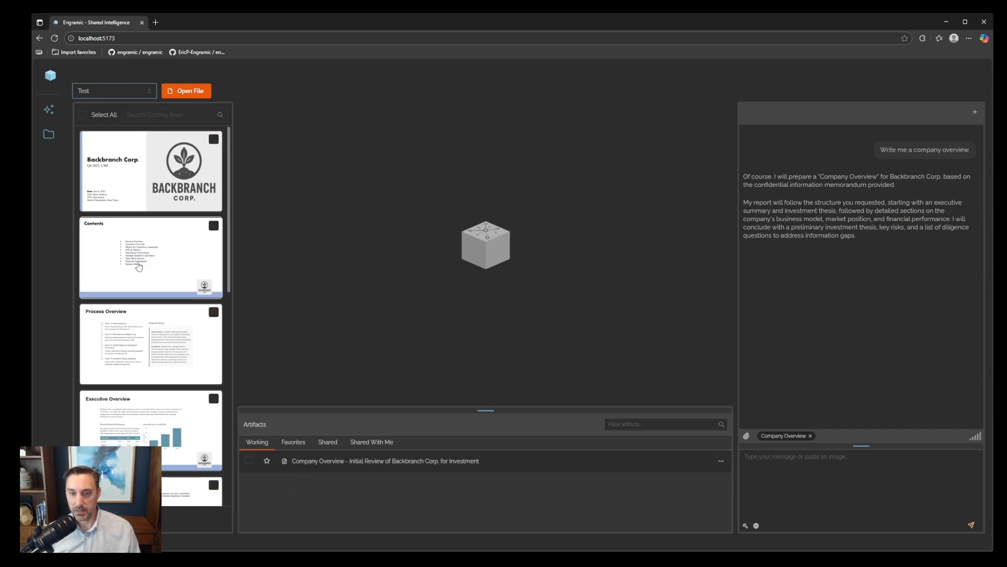
pyautogui.scroll(-6, 139, 266)
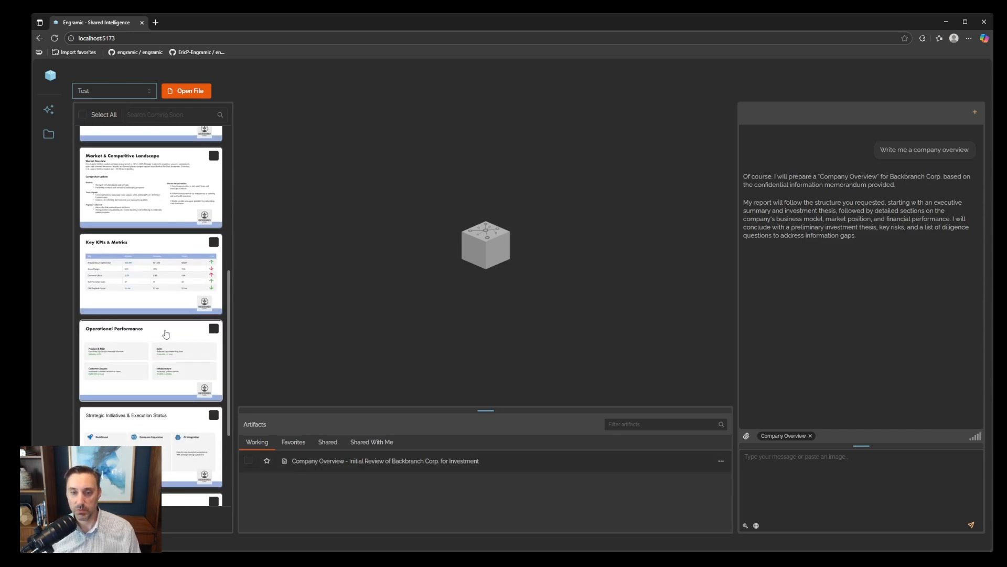
pyautogui.scroll(-3, 162, 334)
pyautogui.scroll(6, 152, 336)
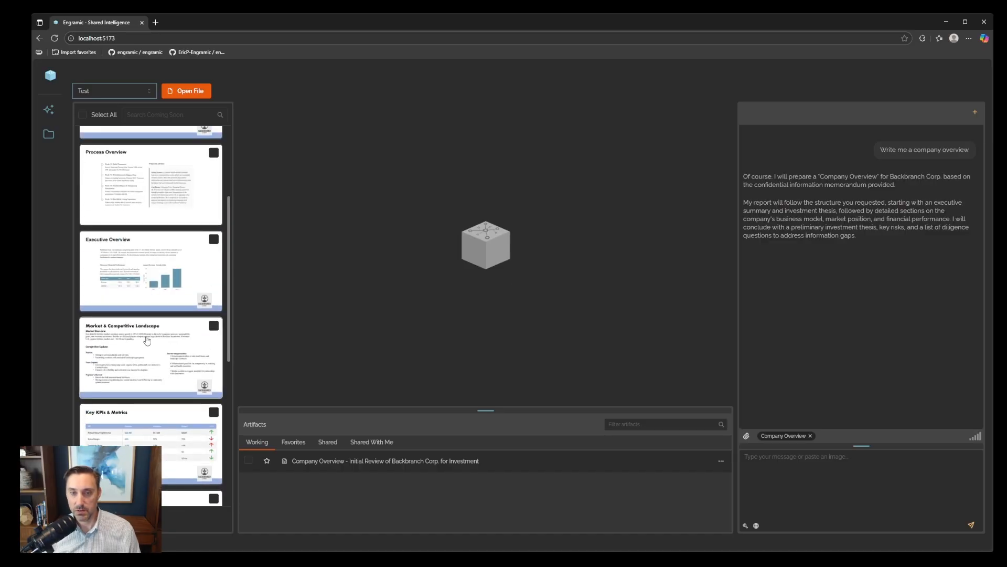
pyautogui.click(213, 326)
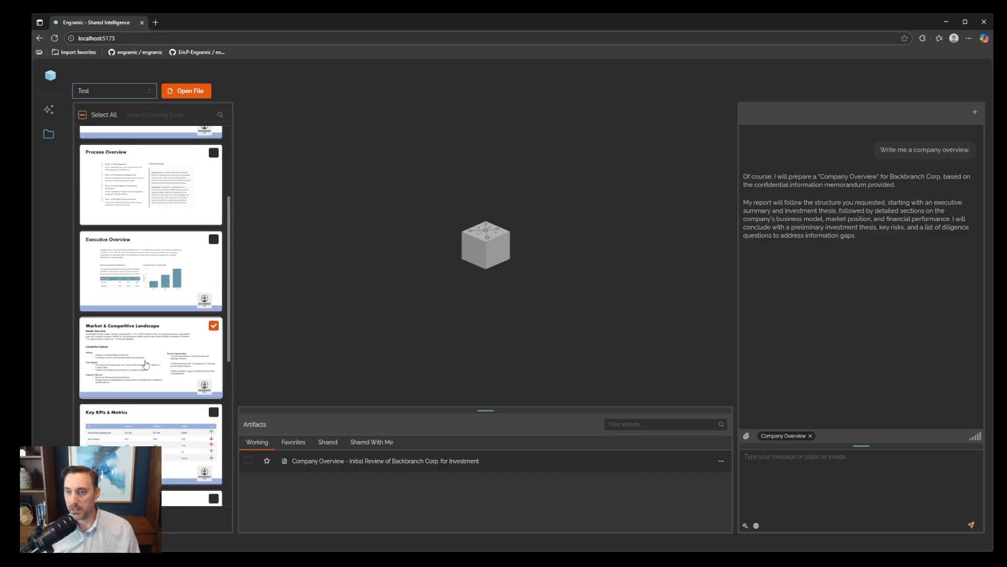
pyautogui.click(146, 364)
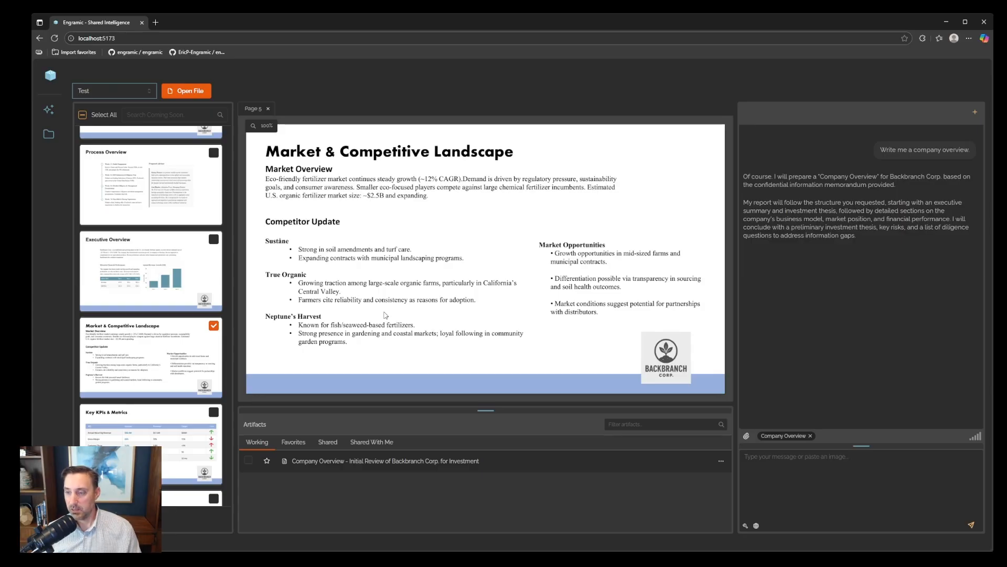
pyautogui.click(248, 460)
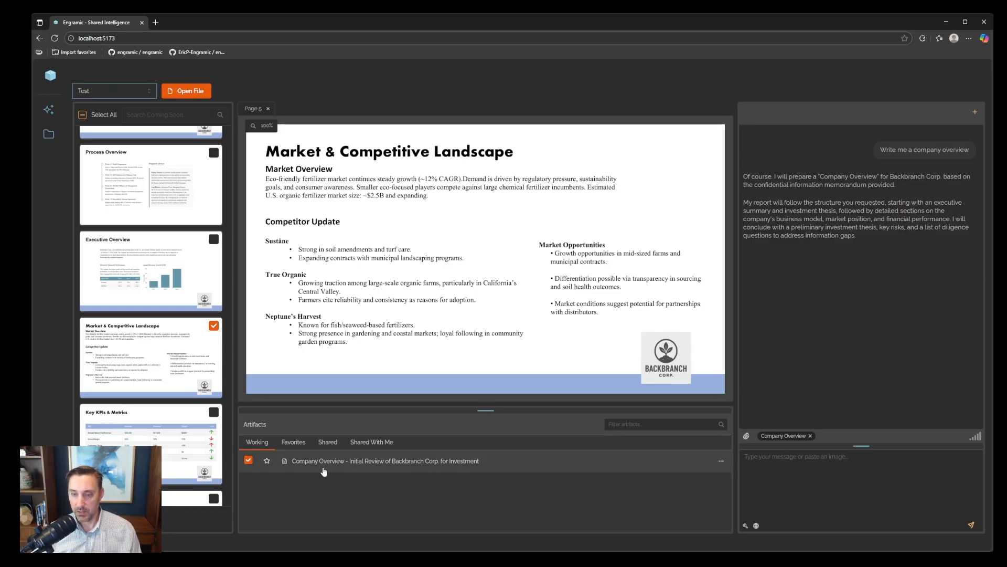
# Step: Replace the attached Company Overview prompt with Market Analysis and turn on web search for the chat
pyautogui.click(810, 436)
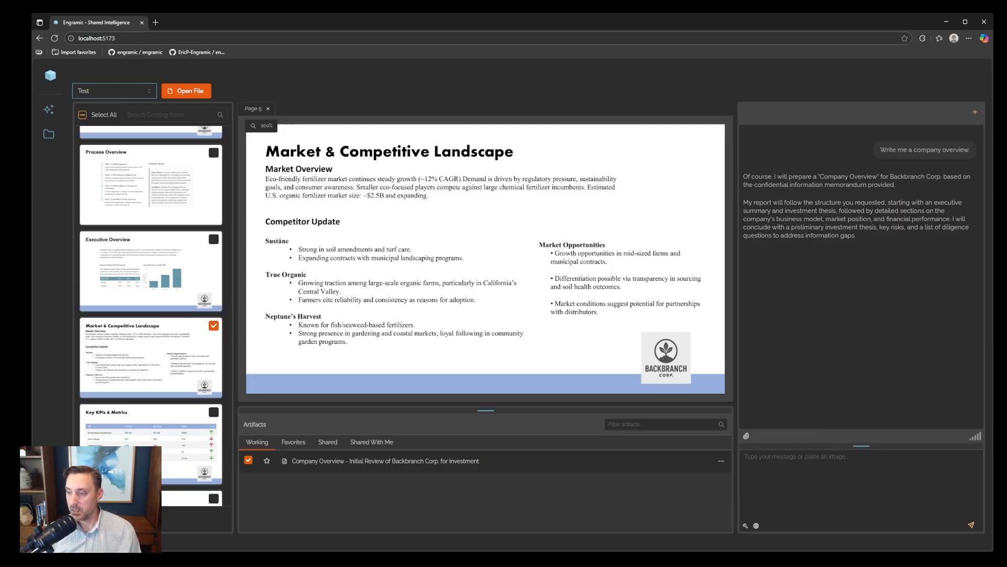
pyautogui.click(748, 526)
pyautogui.click(748, 334)
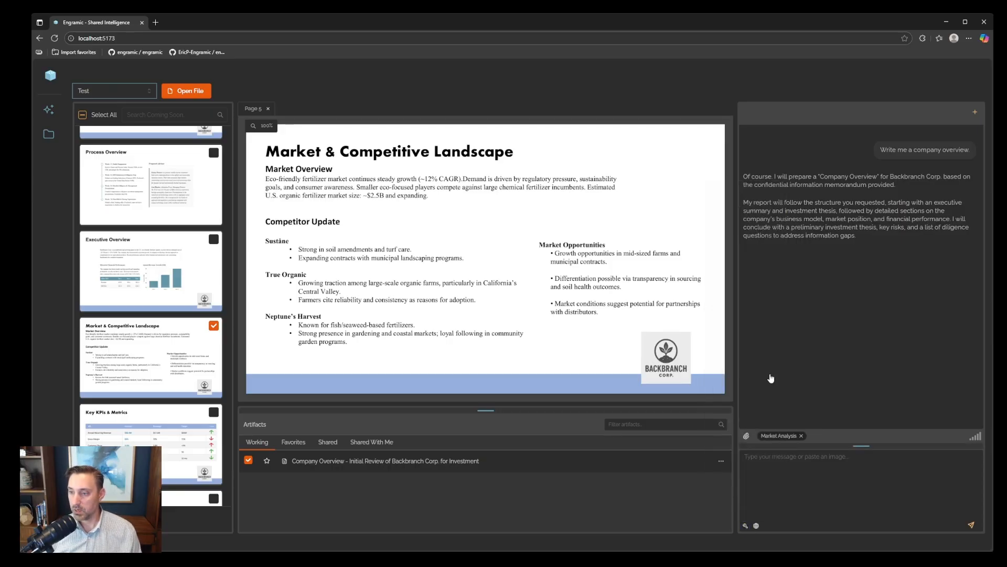
pyautogui.click(756, 526)
# Step: Send the message "Make me the market analysis for this company. Include any recent new about the industry."
pyautogui.click(770, 463)
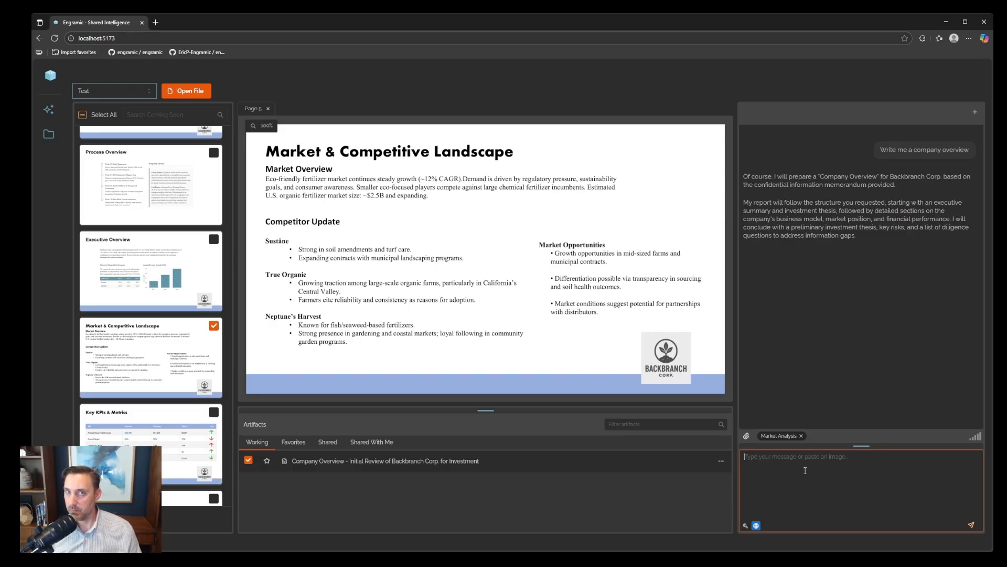
pyautogui.write('Make me the market analysis for this company. Include any recent new about the industry.')
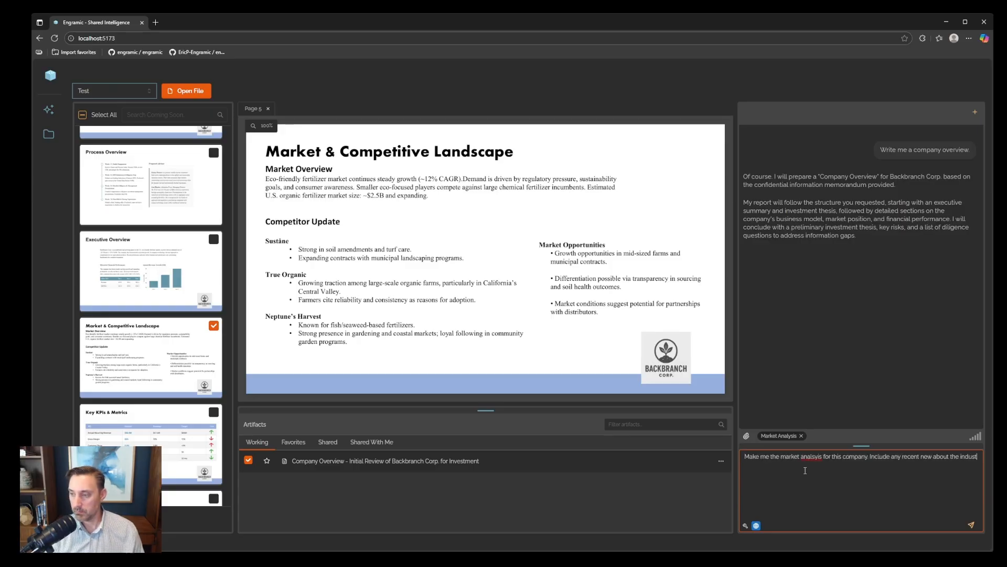
pyautogui.press('Return')
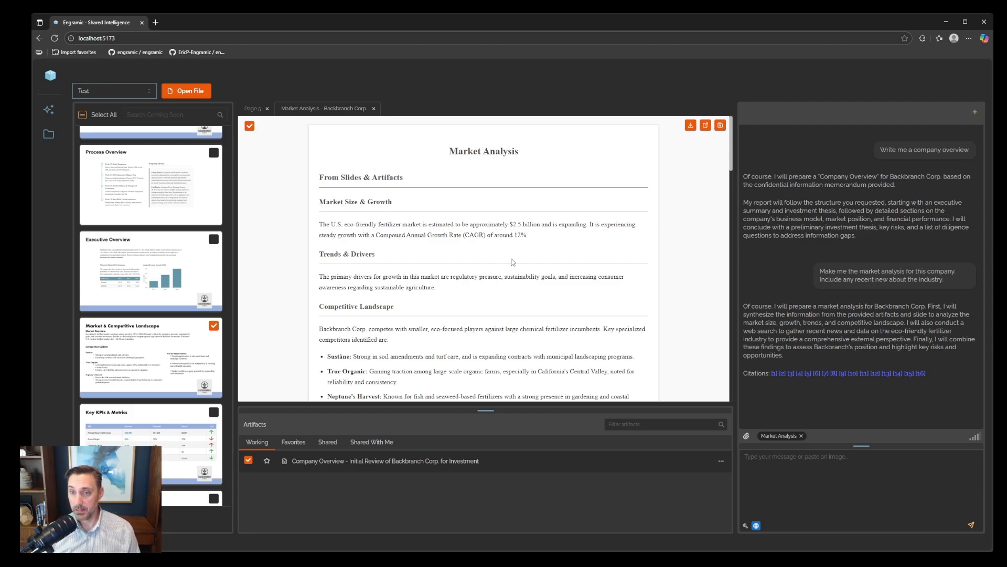
# Step: Examine the generated market analysis, highlighting the "From Slides & Artifacts" and "From Web Sources" section headings
pyautogui.moveTo(318, 179); pyautogui.dragTo(409, 179)
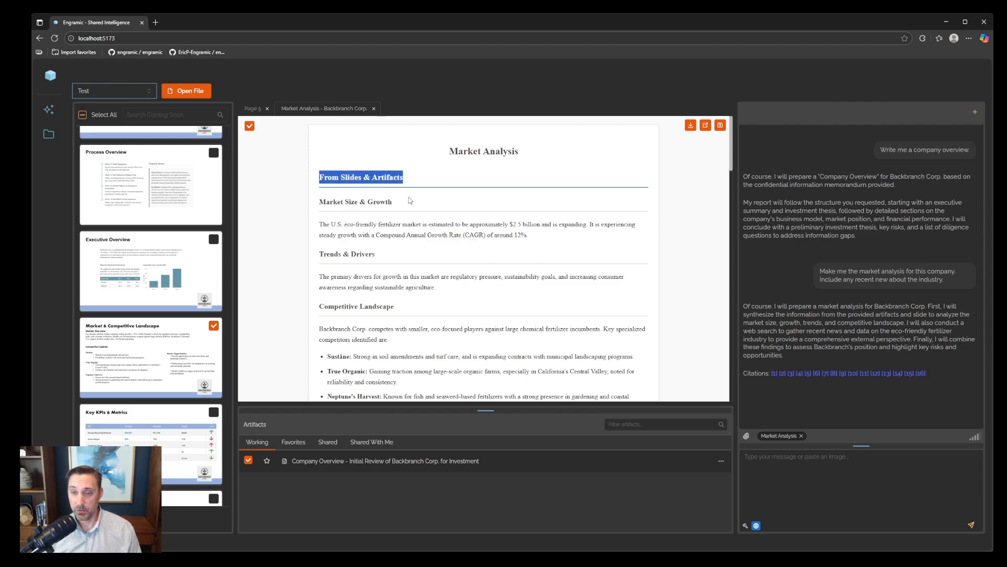
pyautogui.scroll(-4, 415, 283)
pyautogui.scroll(-2, 416, 283)
pyautogui.moveTo(319, 284); pyautogui.dragTo(404, 283)
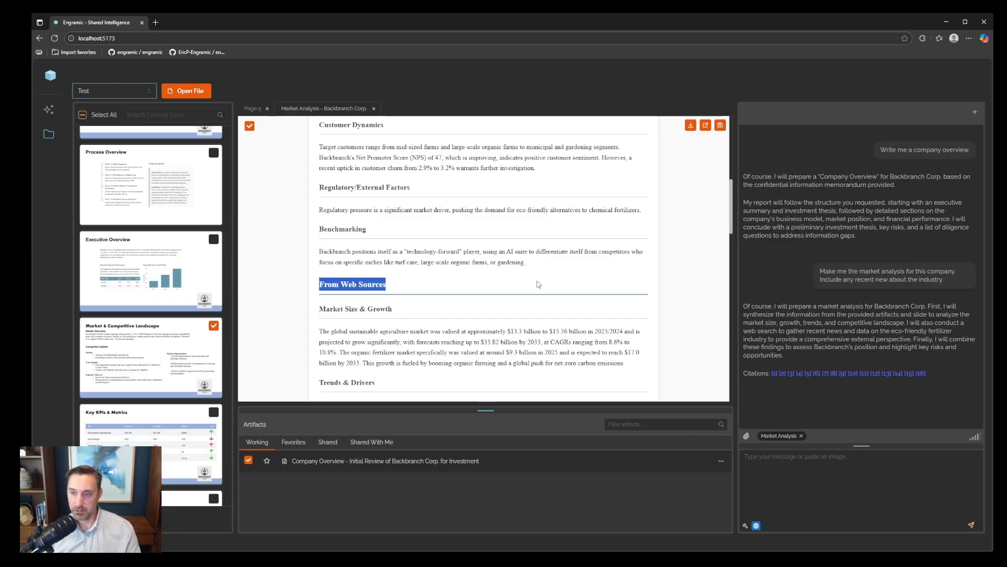
# Step: Save the finished market analysis to the working artifacts and include it in the chat context
pyautogui.scroll(-3, 442, 297)
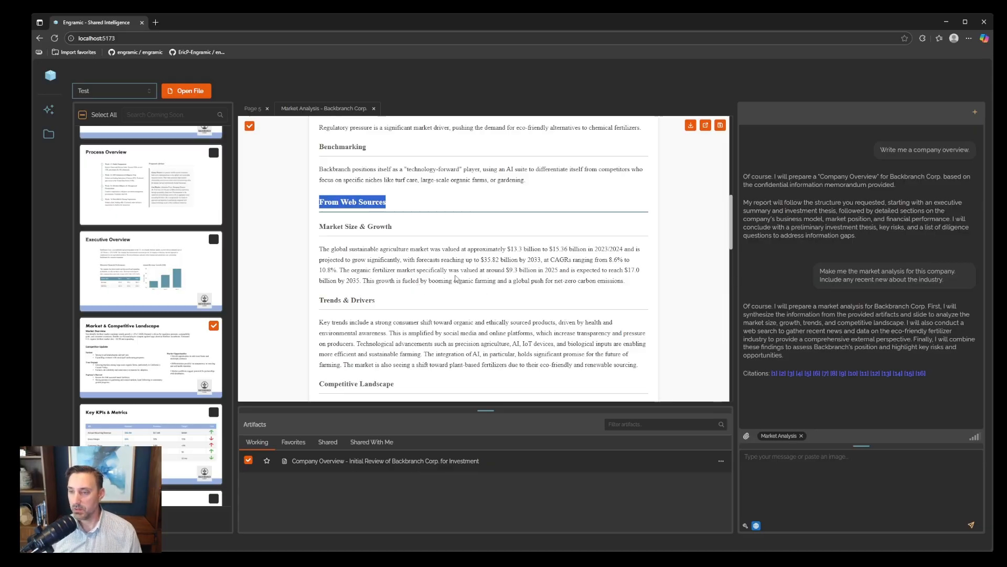
pyautogui.scroll(-7, 430, 271)
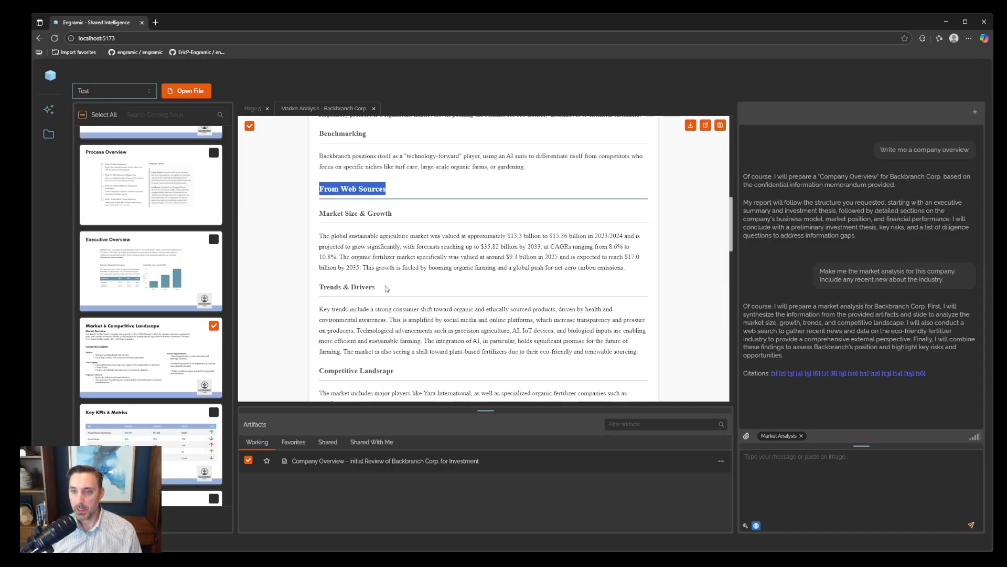
pyautogui.scroll(-15, 448, 267)
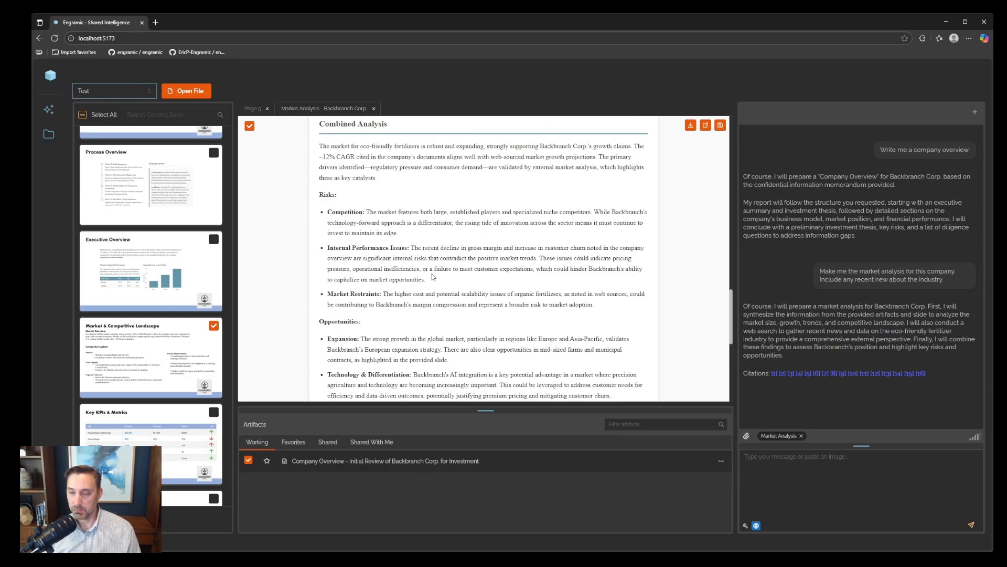
pyautogui.scroll(-1, 430, 280)
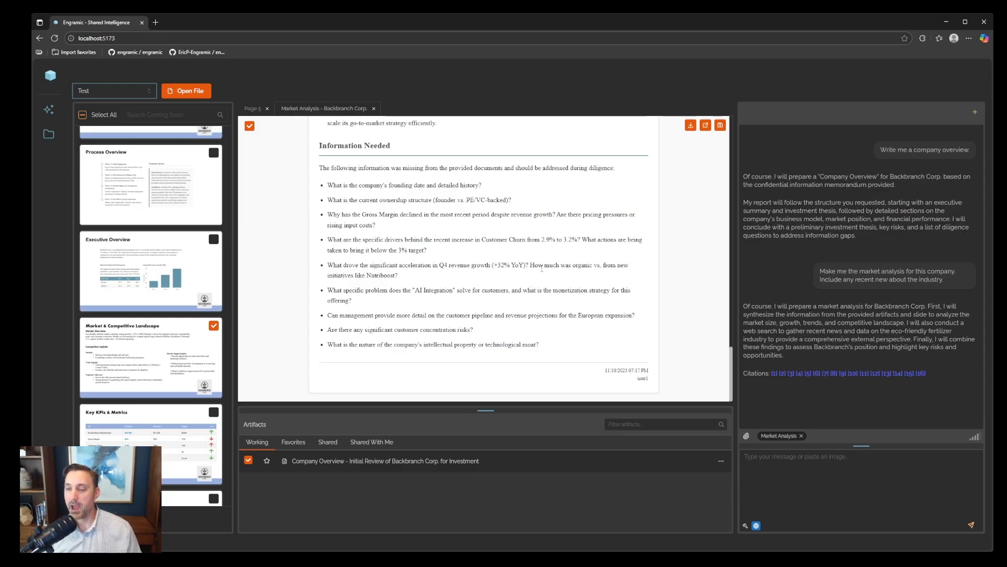
pyautogui.click(720, 126)
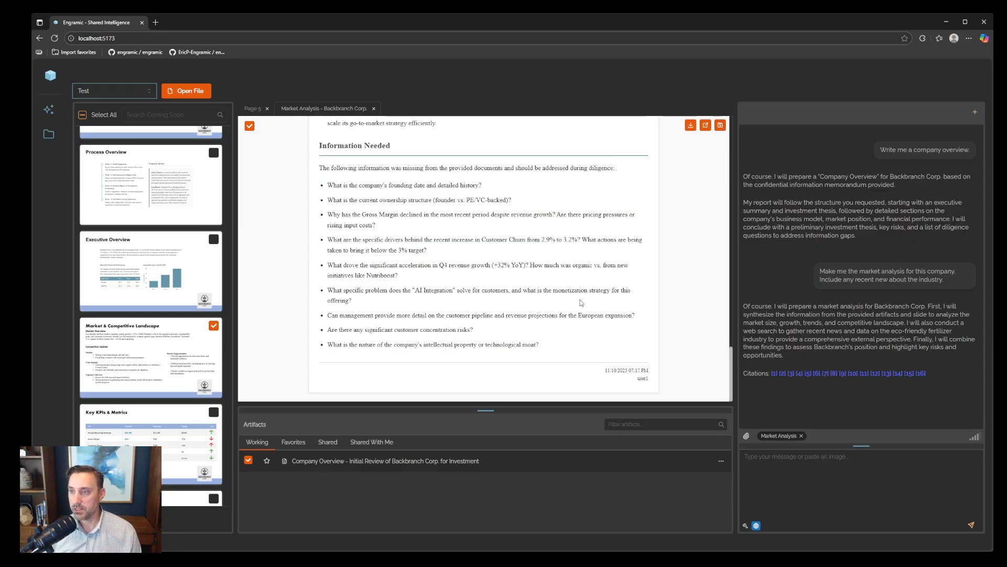
pyautogui.click(248, 460)
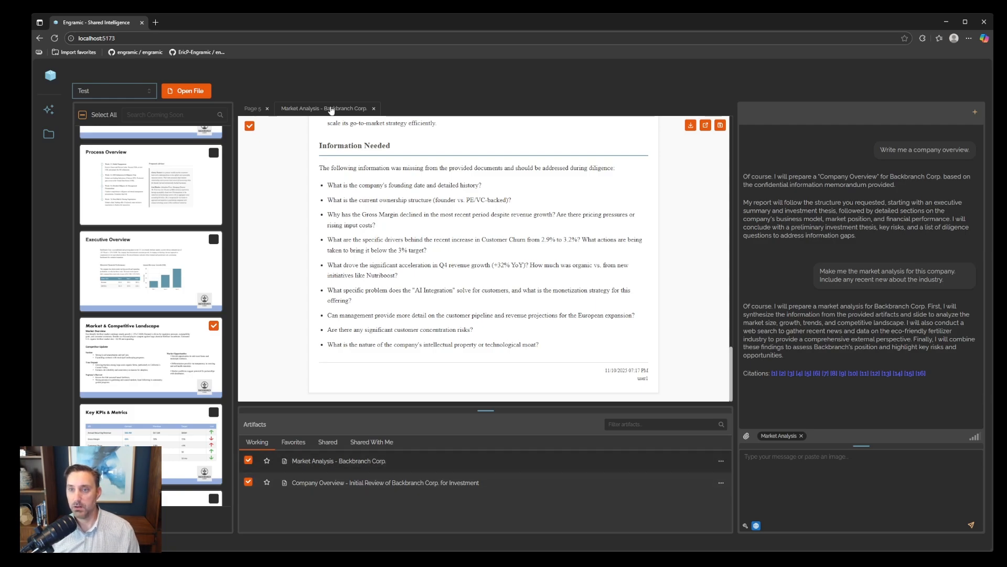
# Step: Close the market analysis and Page 5 documents and remove the Market & Competitive Landscape page from the context
pyautogui.click(373, 108)
pyautogui.click(267, 109)
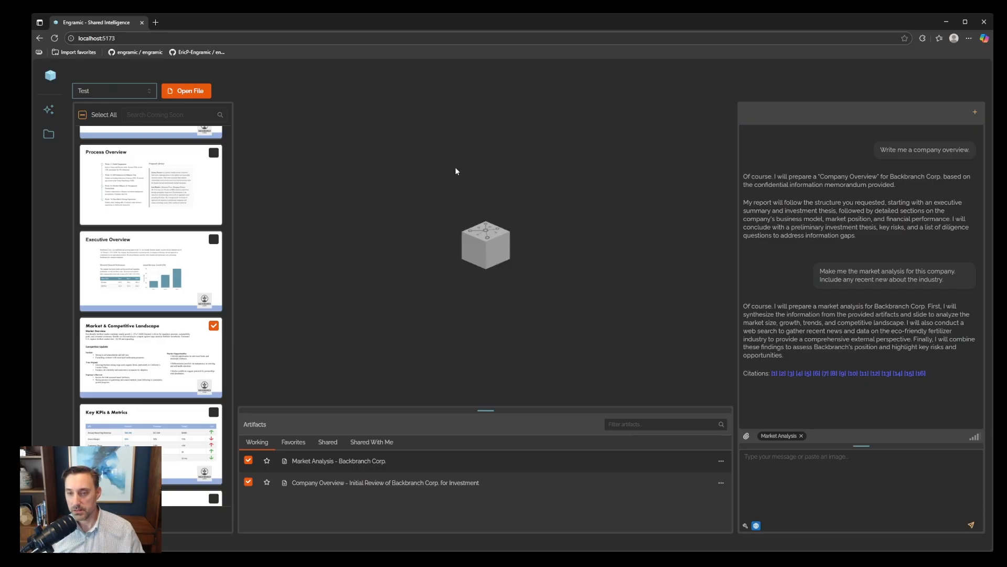
pyautogui.click(212, 329)
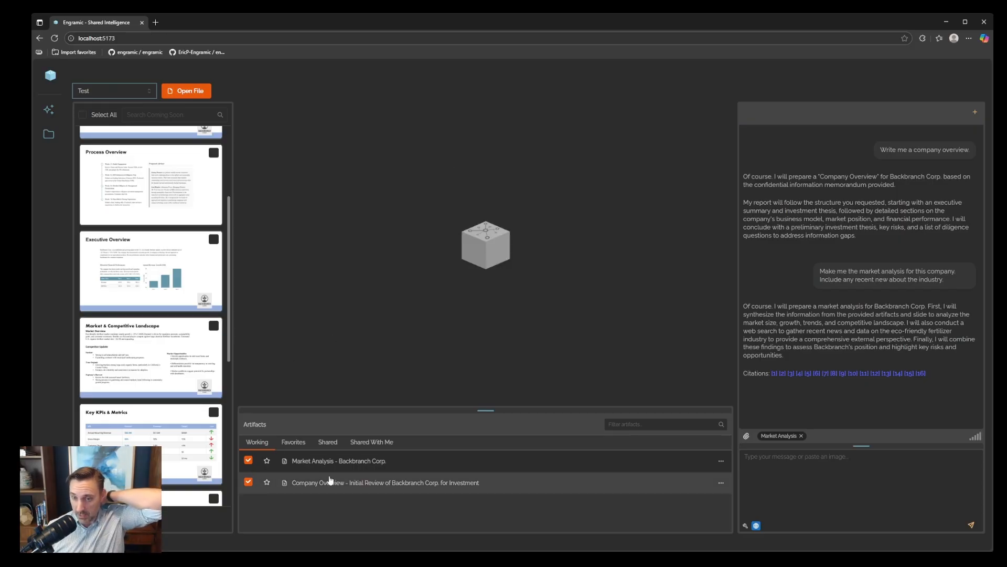
# Step: Replace the attached Market Analysis prompt with PESTLE Analysis and send "Make me a pestle analysis for the company."
pyautogui.click(801, 435)
pyautogui.click(746, 526)
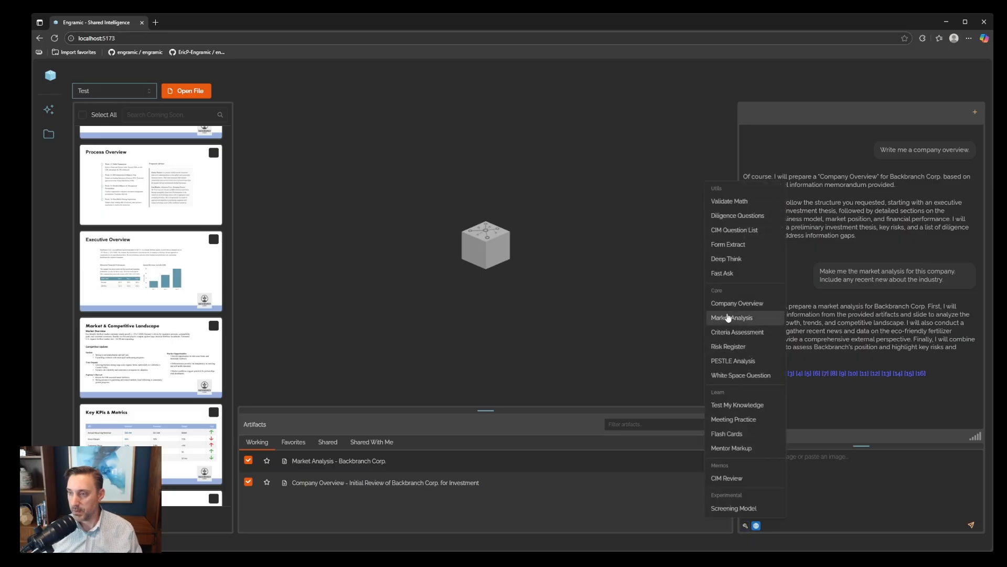
pyautogui.click(742, 361)
pyautogui.click(810, 482)
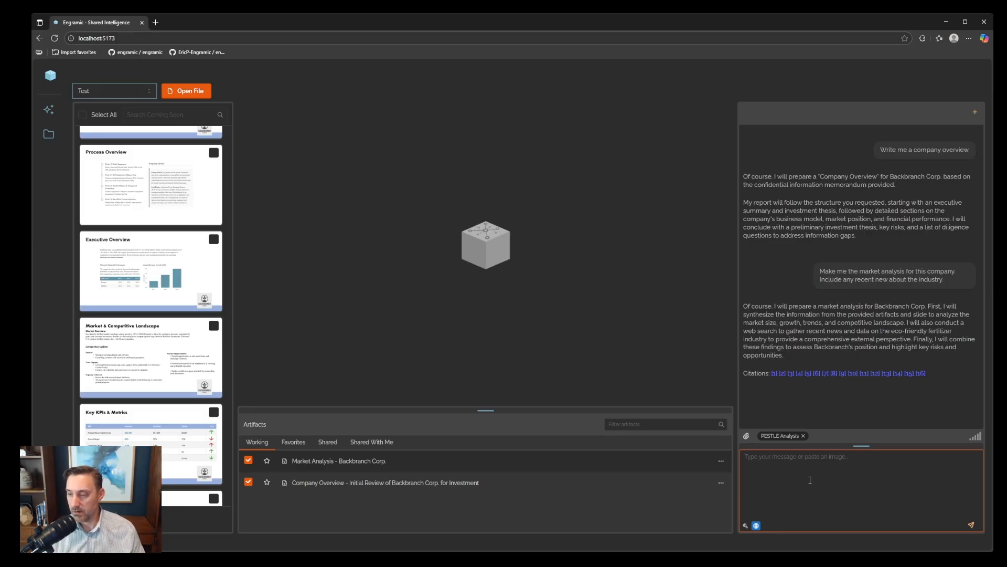
pyautogui.write('Make me a pestle analysis for the company.')
pyautogui.press('Return')
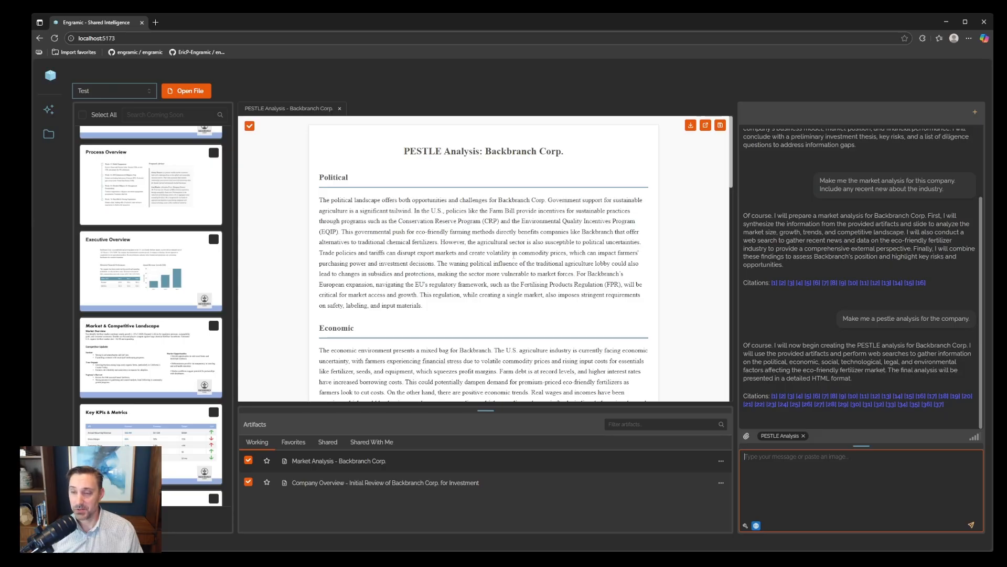
# Step: Examine the generated PESTLE analysis from the Political section through the Key Diligence Items
pyautogui.scroll(-8, 440, 219)
pyautogui.scroll(-8, 412, 233)
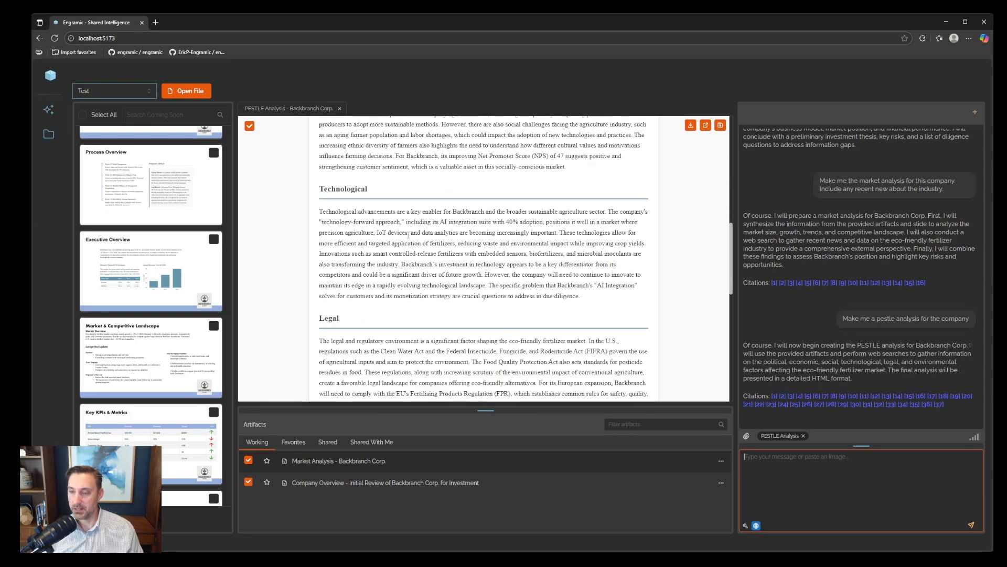
pyautogui.scroll(-4, 409, 239)
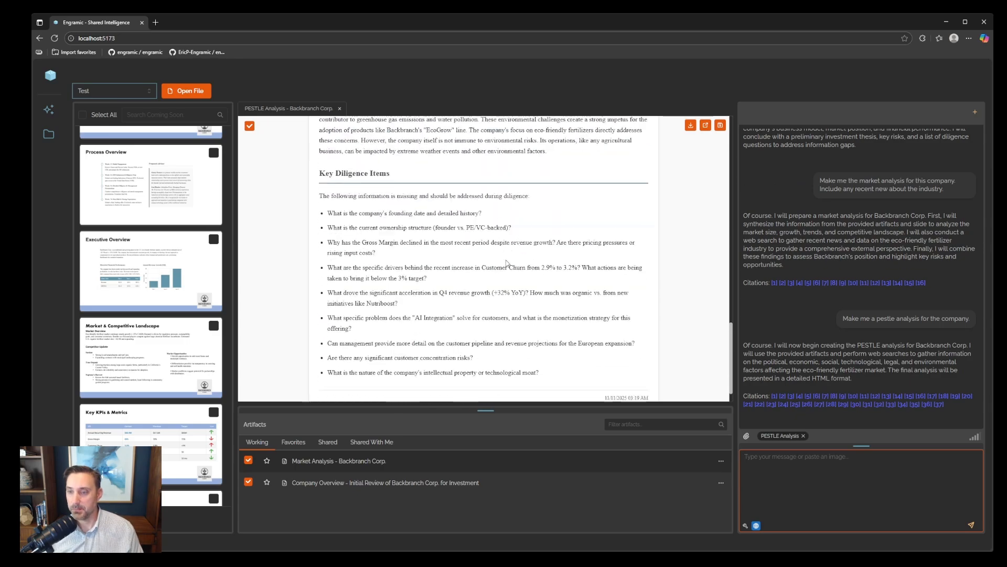
pyautogui.scroll(20, 502, 287)
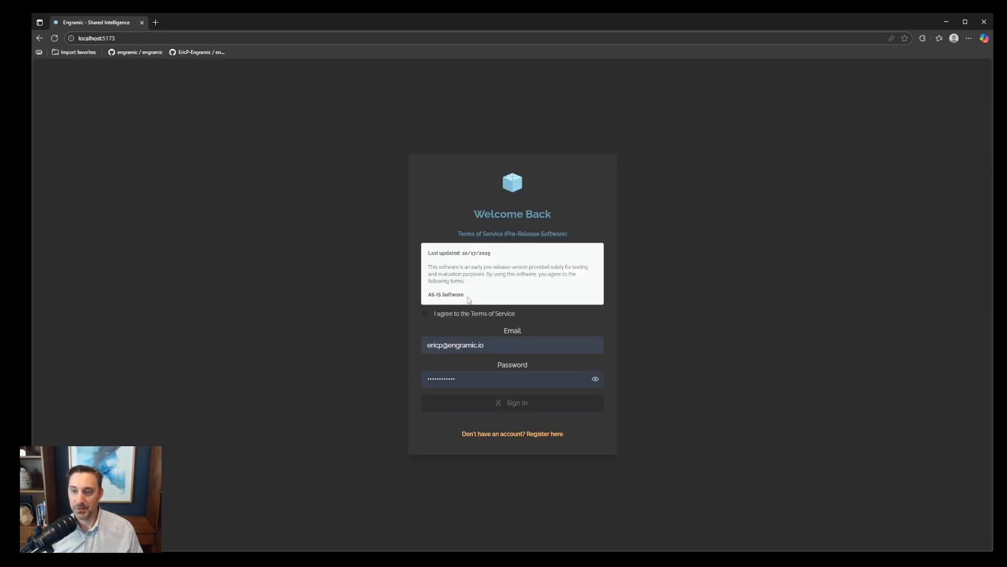
# Step: Agree to the Terms of Service and sign in with the other account's email and password
pyautogui.click(425, 314)
pyautogui.doubleClick(441, 346)
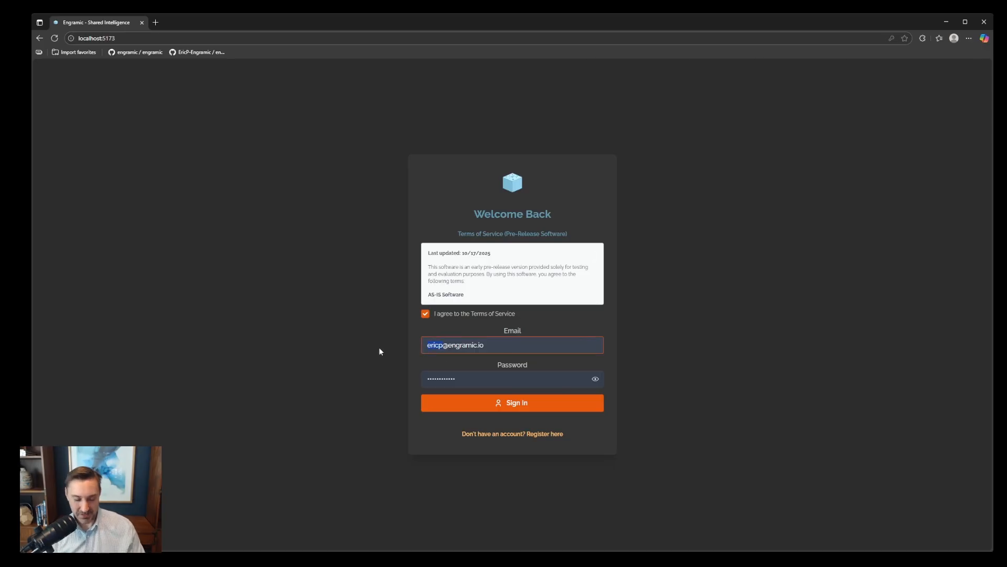
pyautogui.write('us')
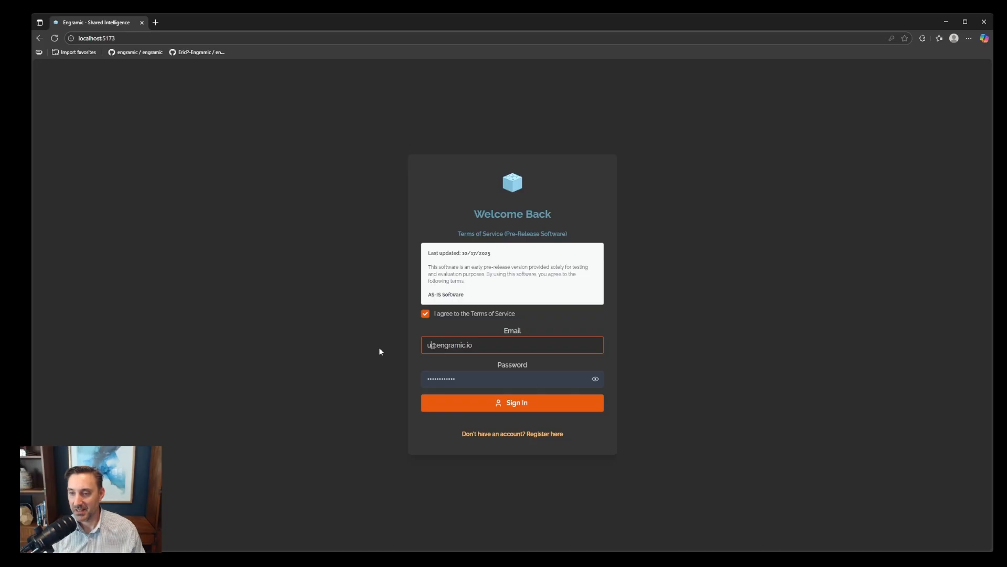
pyautogui.write('er1')
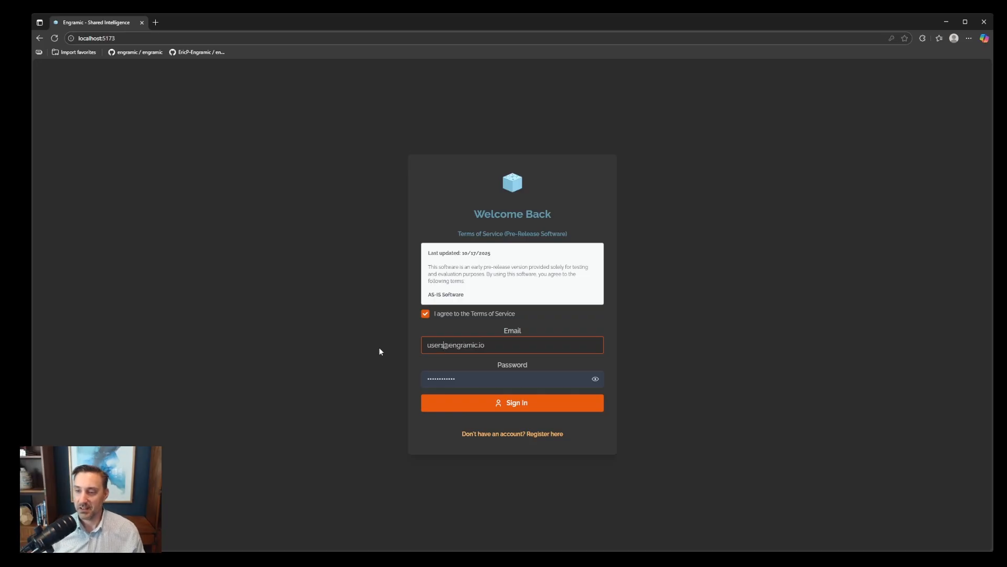
pyautogui.click(517, 403)
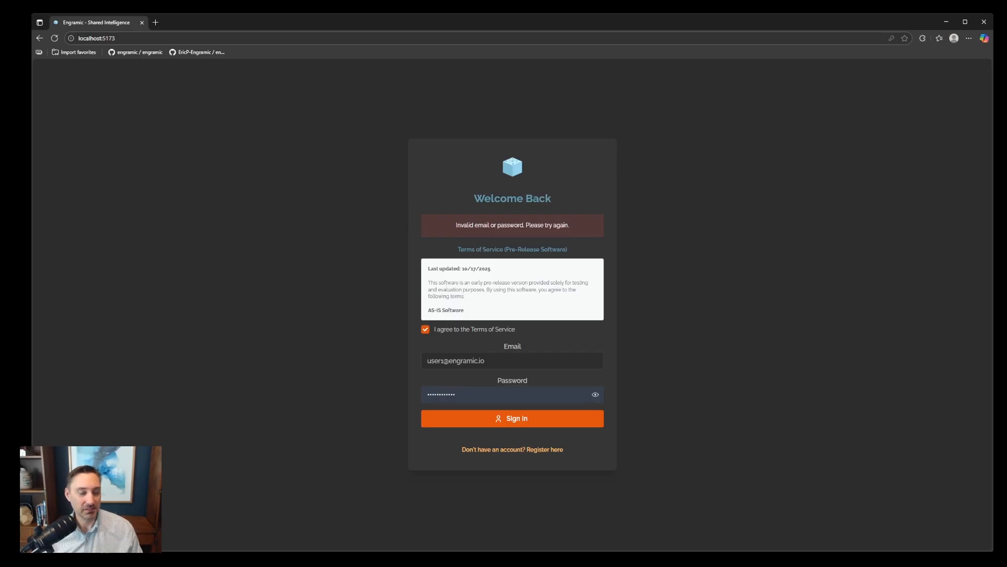
pyautogui.doubleClick(439, 399)
pyautogui.write('••')
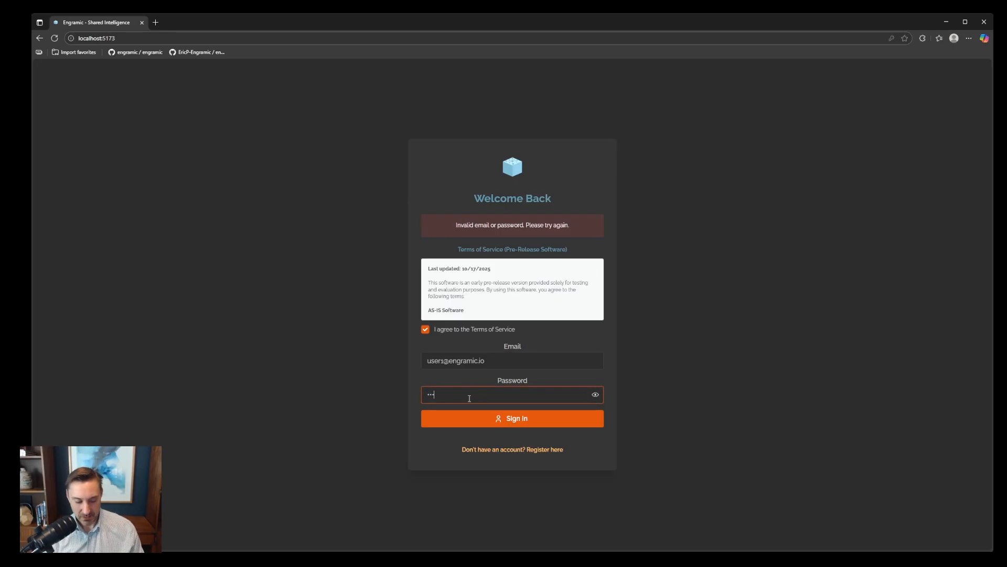
pyautogui.click(544, 424)
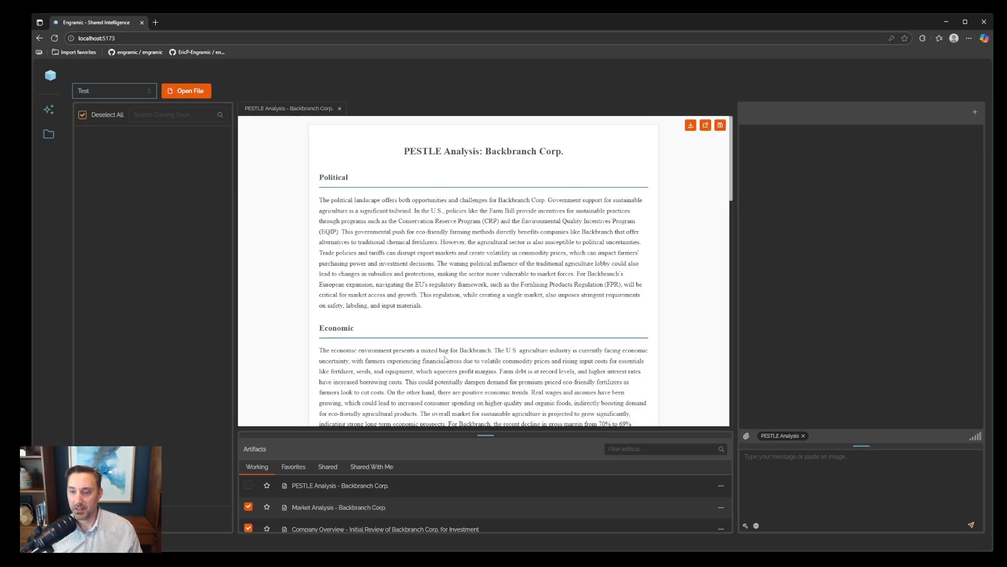
# Step: Enlarge the artifacts area and include the saved PESTLE analysis in the chat context
pyautogui.scroll(-10, 399, 310)
pyautogui.scroll(-3, 399, 310)
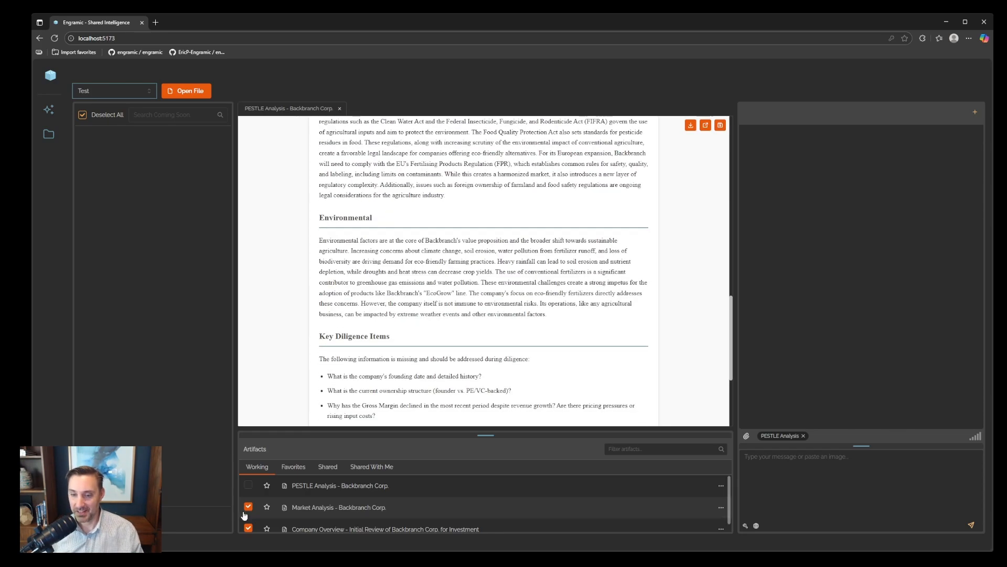
pyautogui.moveTo(486, 434); pyautogui.dragTo(473, 386)
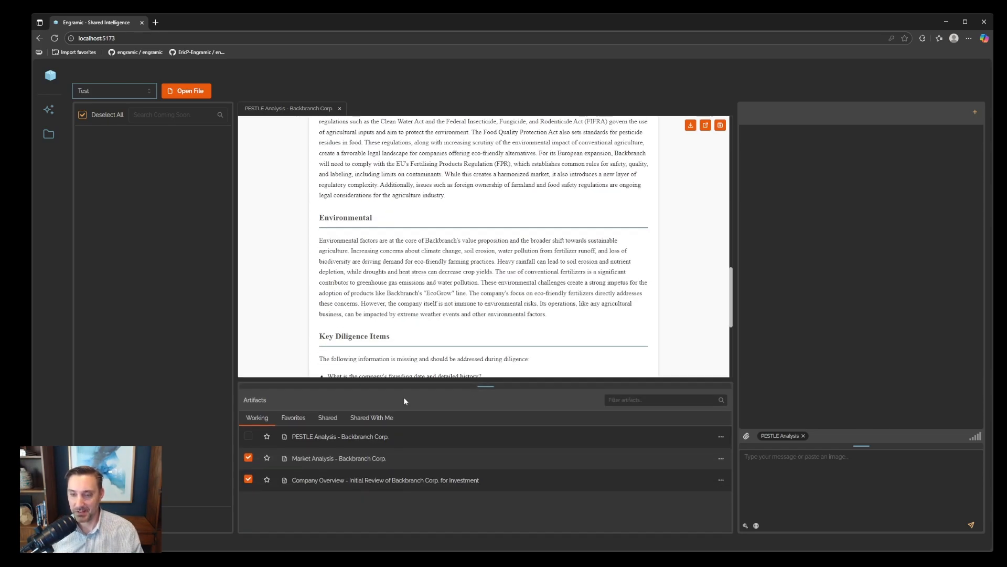
pyautogui.click(248, 436)
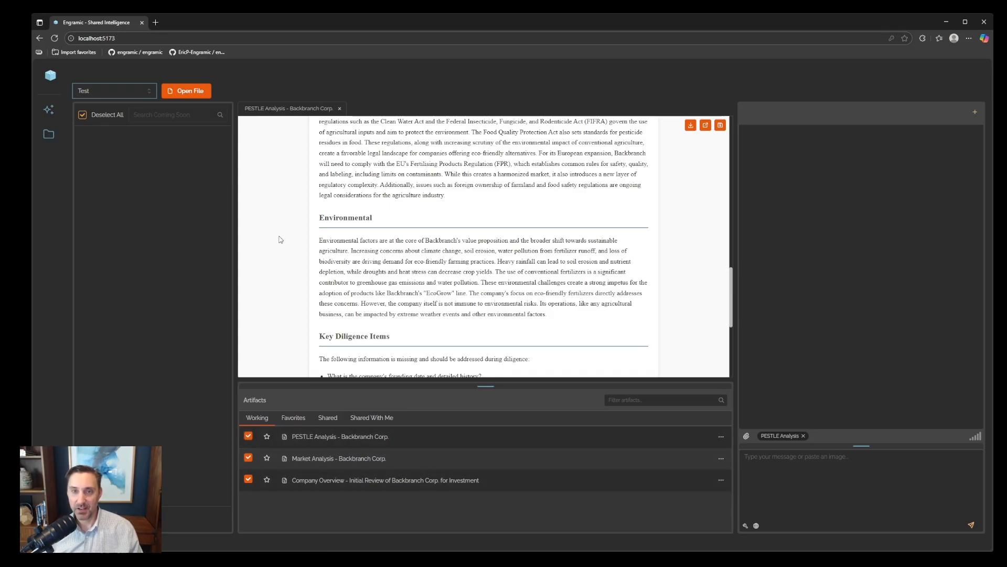
# Step: Open the file BackbranchCIM.pdf in the workspace
pyautogui.click(186, 93)
pyautogui.click(412, 300)
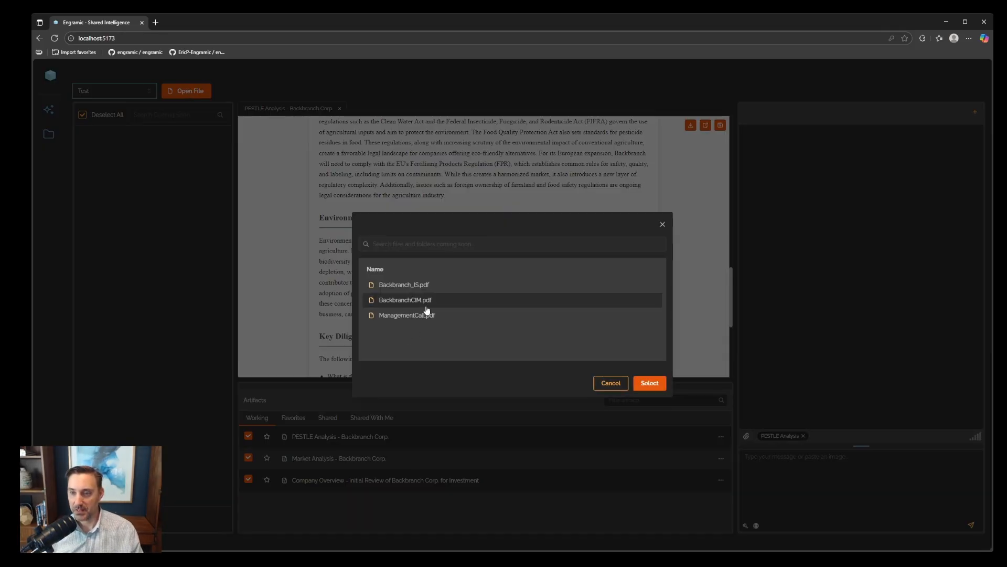
pyautogui.click(641, 387)
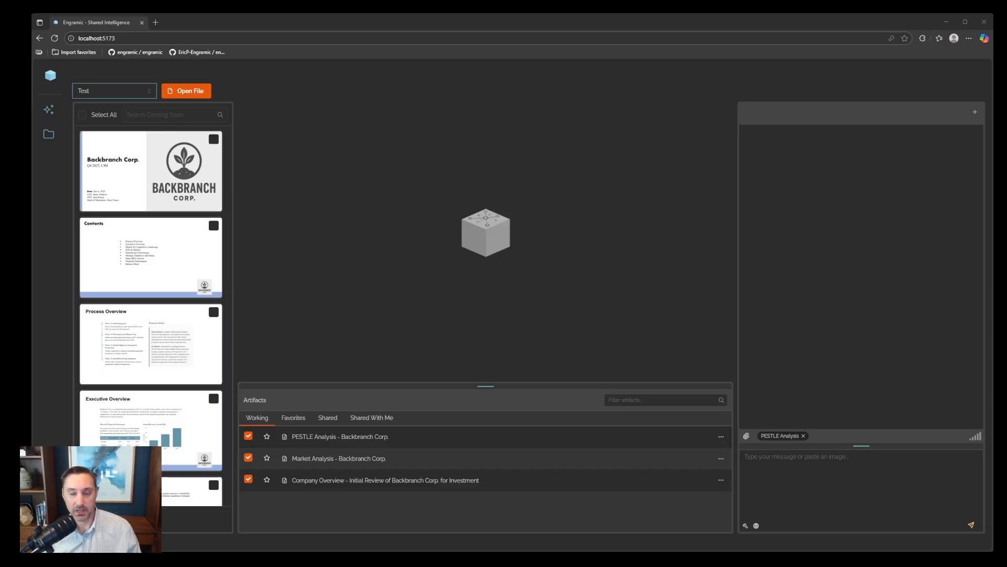
# Step: Remove the attached PESTLE Analysis prompt and paste the copied sales table image into the chat message
pyautogui.click(845, 479)
pyautogui.click(803, 435)
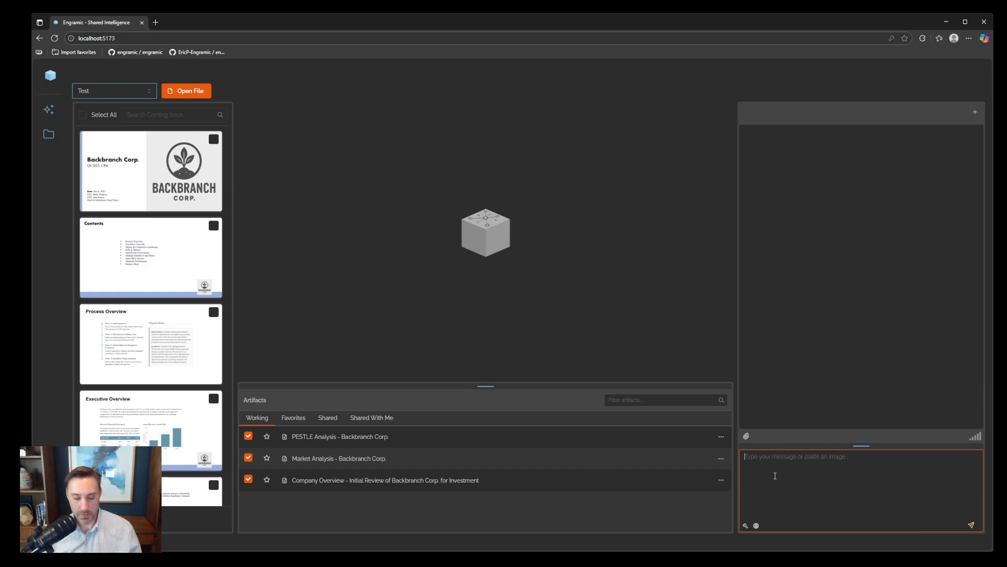
pyautogui.hotkey('ctrl', 'v')
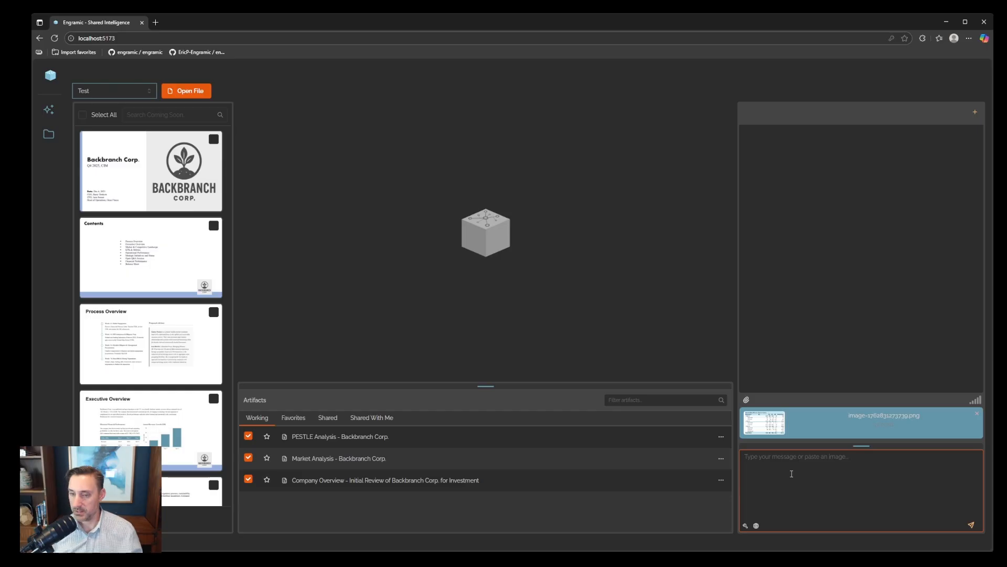
# Step: Exclude the PESTLE and Market Analysis artifacts from the context and send "Make me a revenue analysis based on the image."
pyautogui.click(248, 436)
pyautogui.click(248, 457)
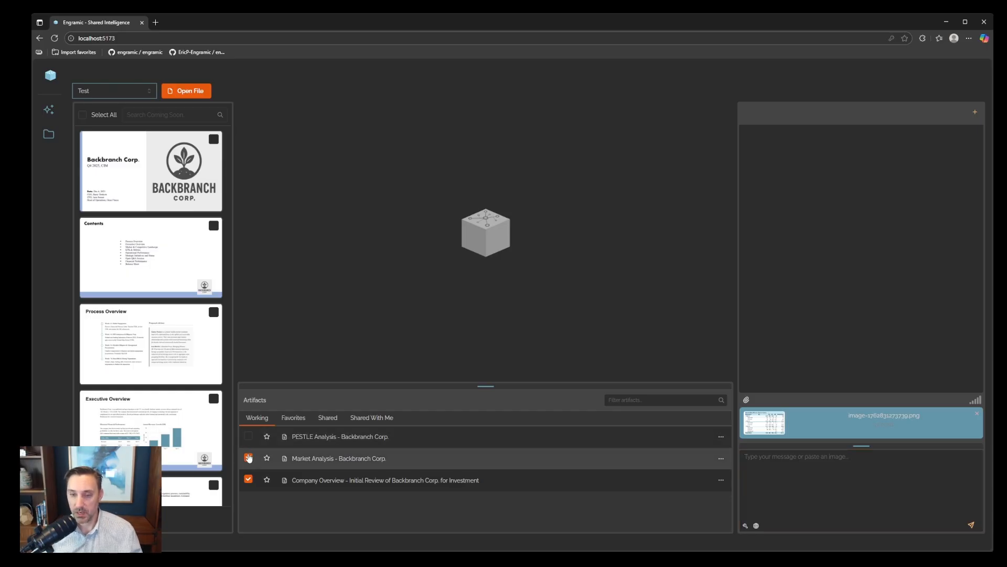
pyautogui.click(782, 478)
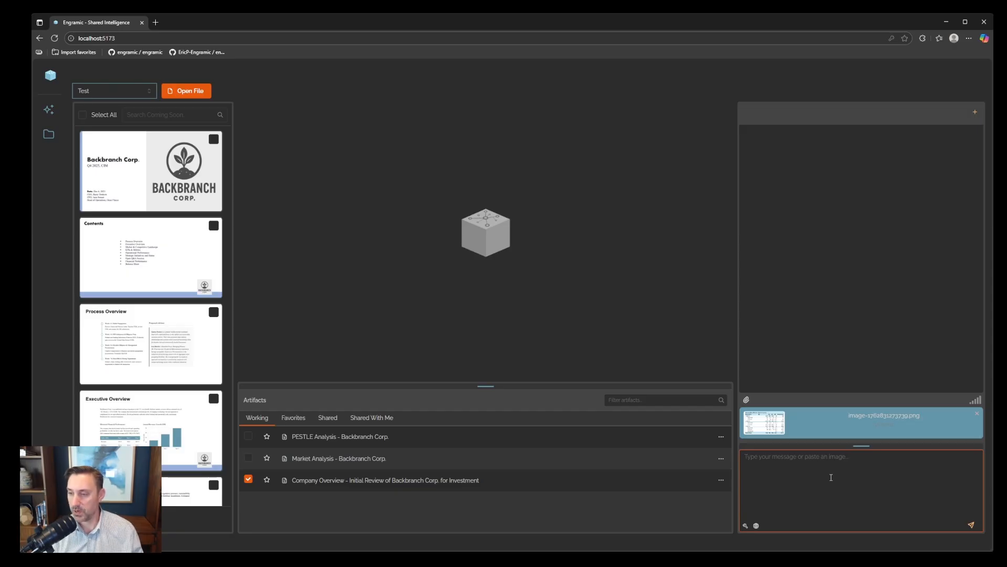
pyautogui.write('Make me a revenue analysis based on the image.')
pyautogui.press('Return')
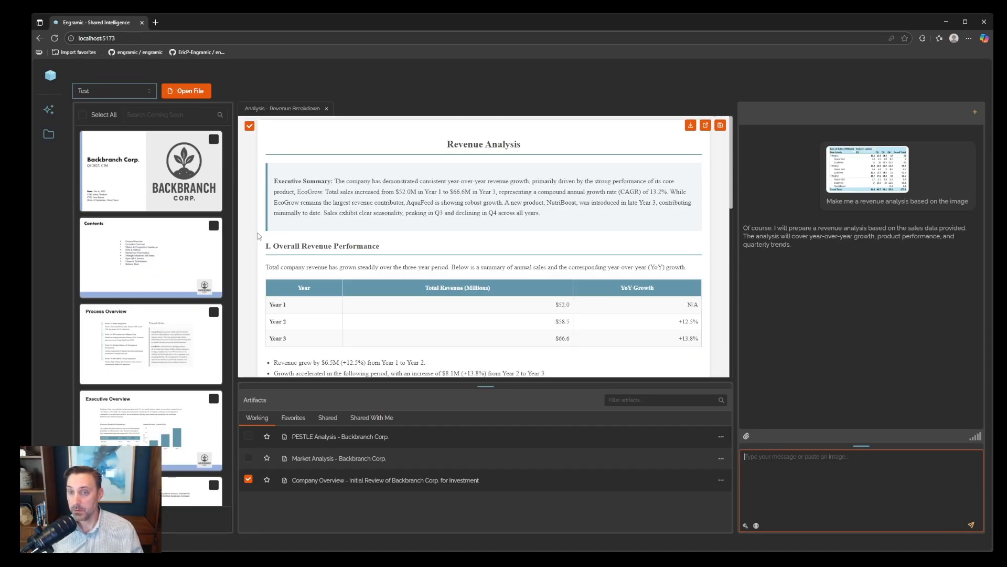
# Step: Examine the generated revenue analysis, from overall performance through product-level results to the quarterly and seasonal trends
pyautogui.scroll(-3, 367, 215)
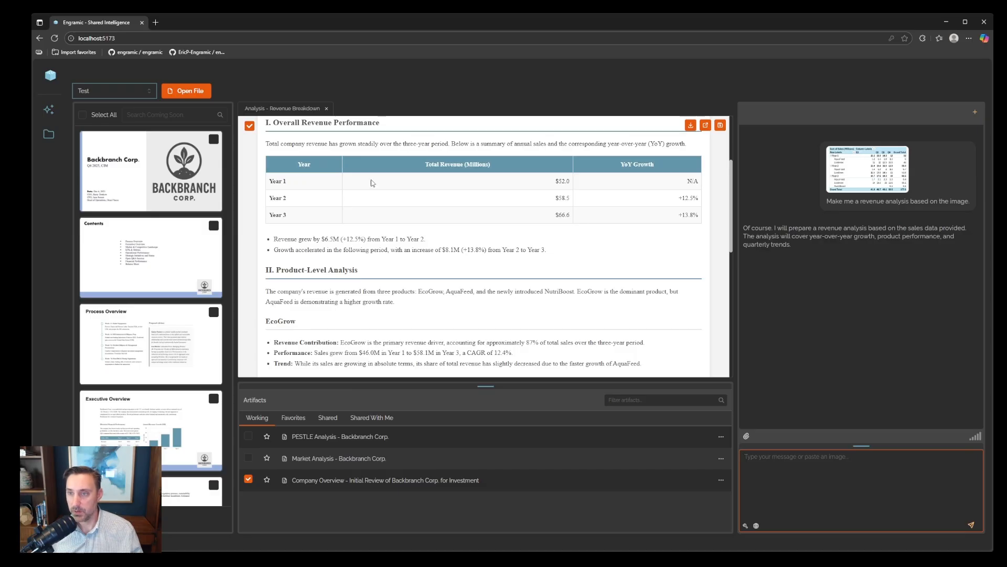
pyautogui.scroll(-1, 424, 211)
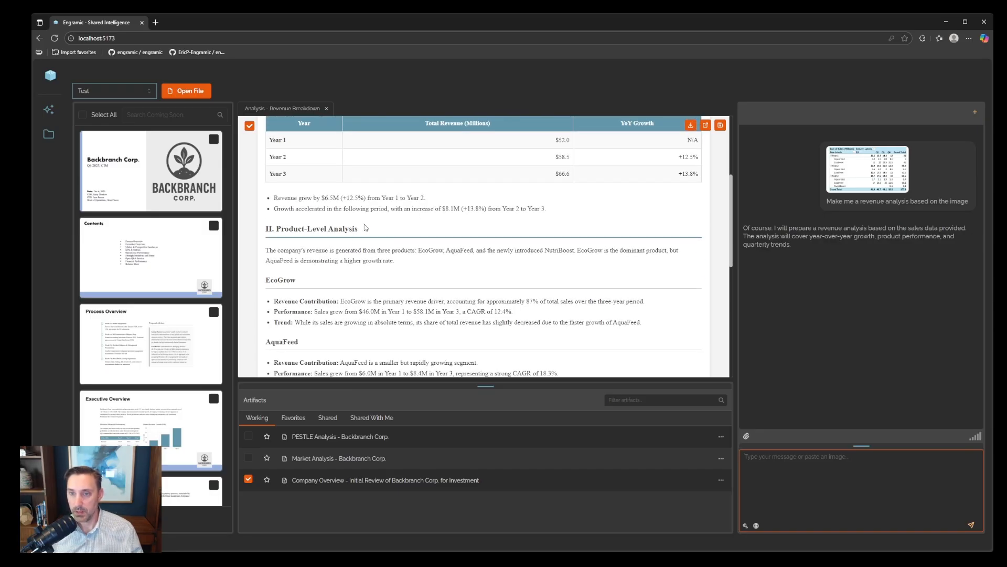
pyautogui.scroll(-1, 367, 234)
pyautogui.scroll(-2, 328, 230)
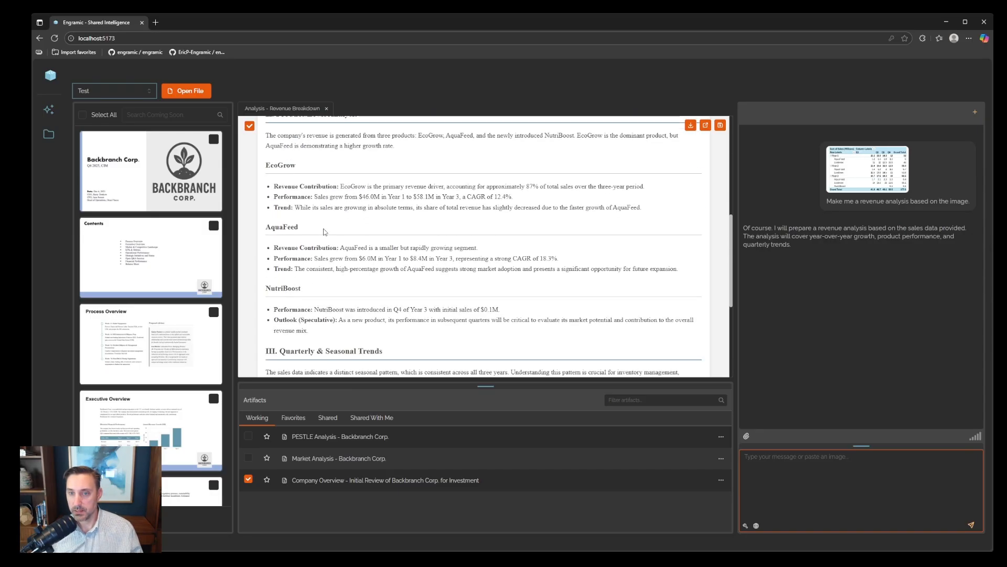
pyautogui.scroll(-4, 336, 221)
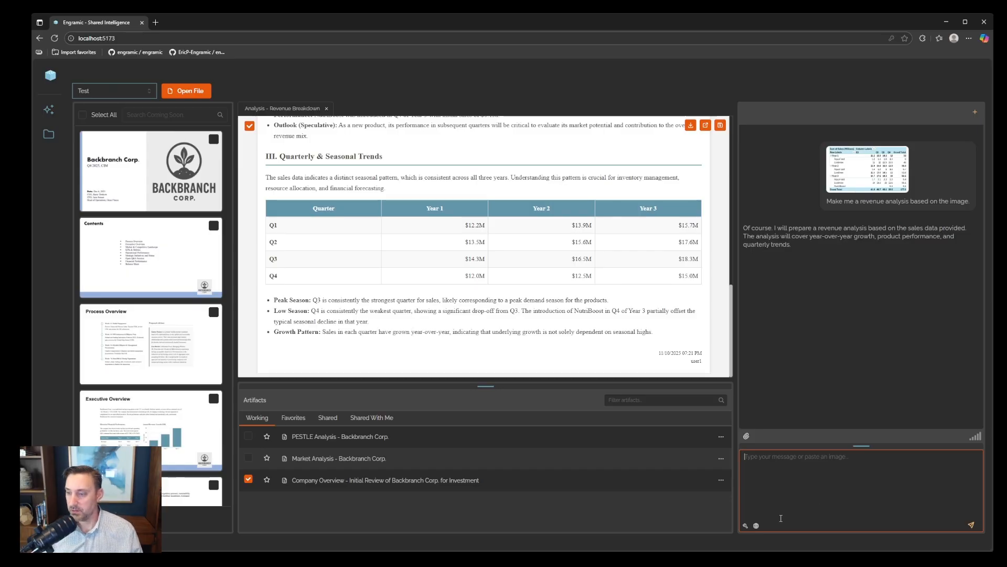
# Step: Exclude the generated revenue analysis from the context, save it as an artifact and close it
pyautogui.click(745, 525)
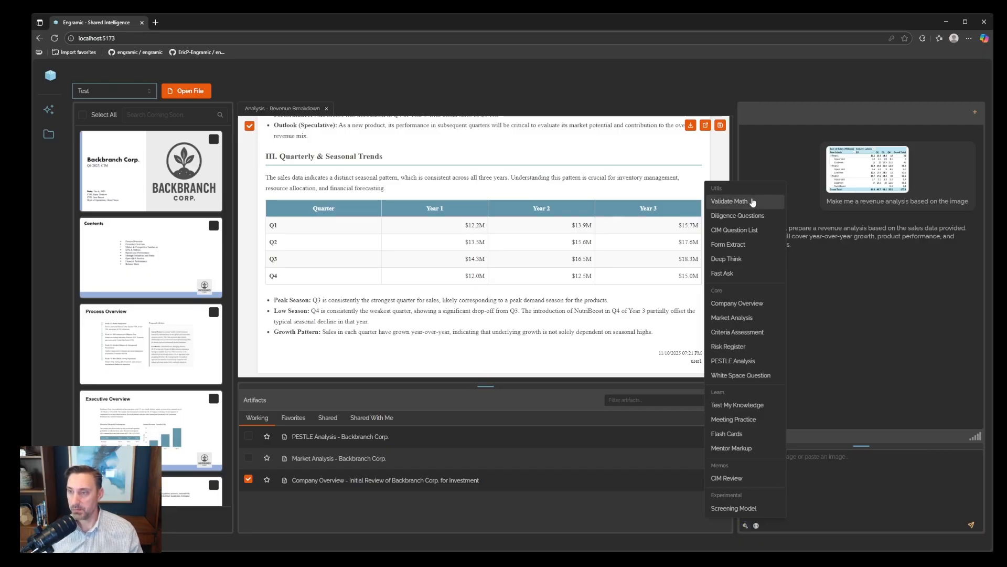
pyautogui.click(303, 201)
pyautogui.click(249, 126)
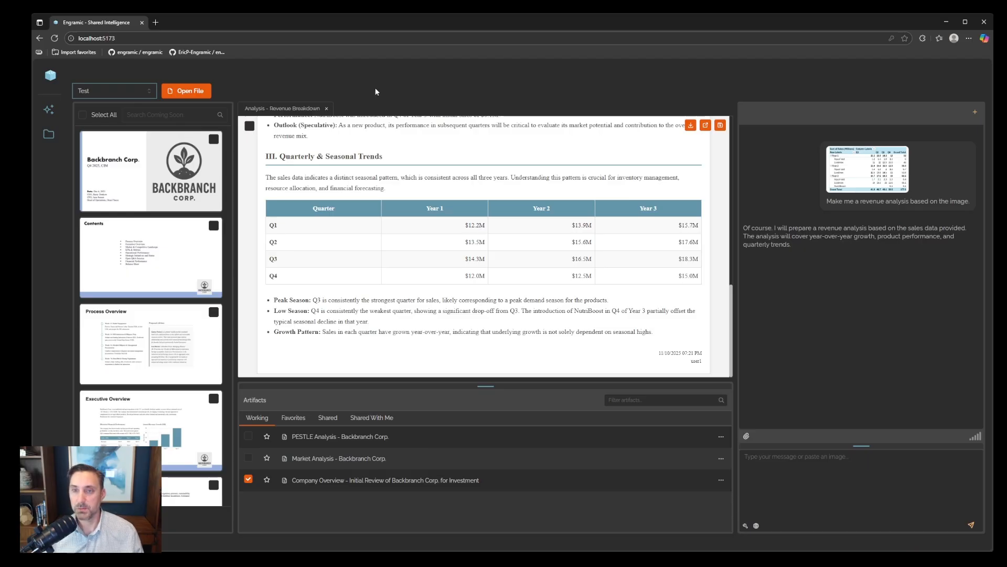
pyautogui.click(720, 128)
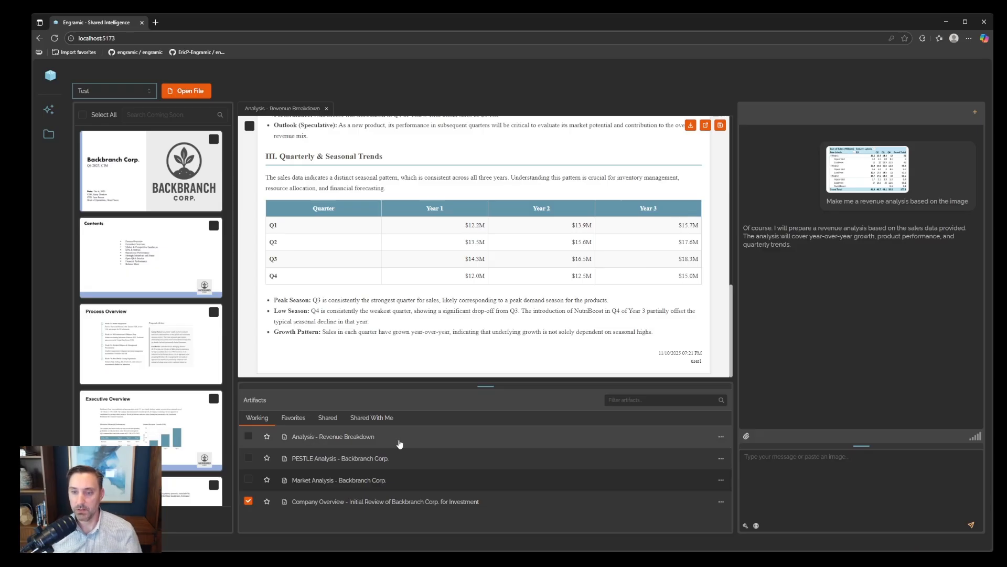
pyautogui.click(326, 108)
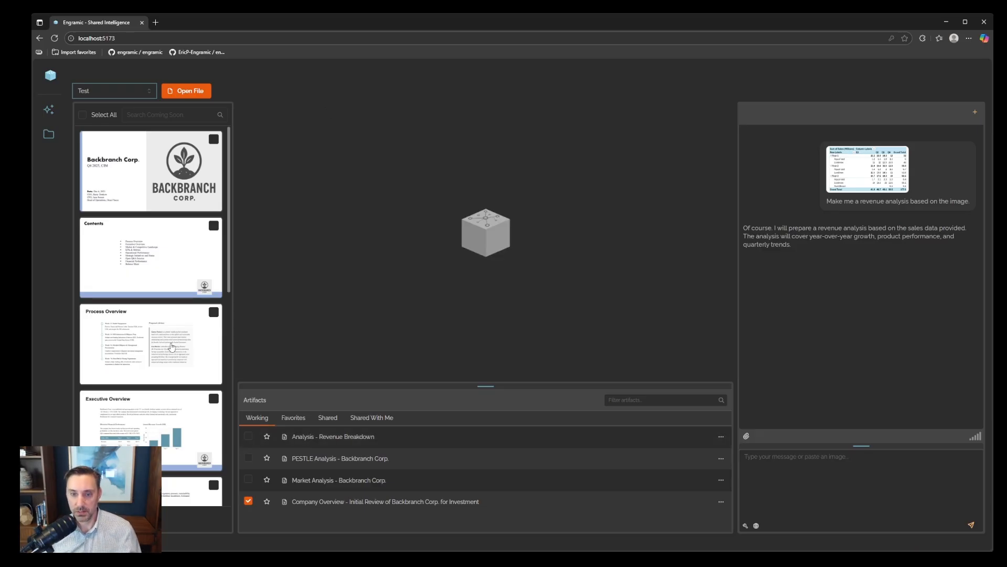
# Step: Open the file Backbranch_IS.pdf in the workspace in place of the CIM
pyautogui.scroll(-7, 153, 262)
pyautogui.scroll(3, 152, 262)
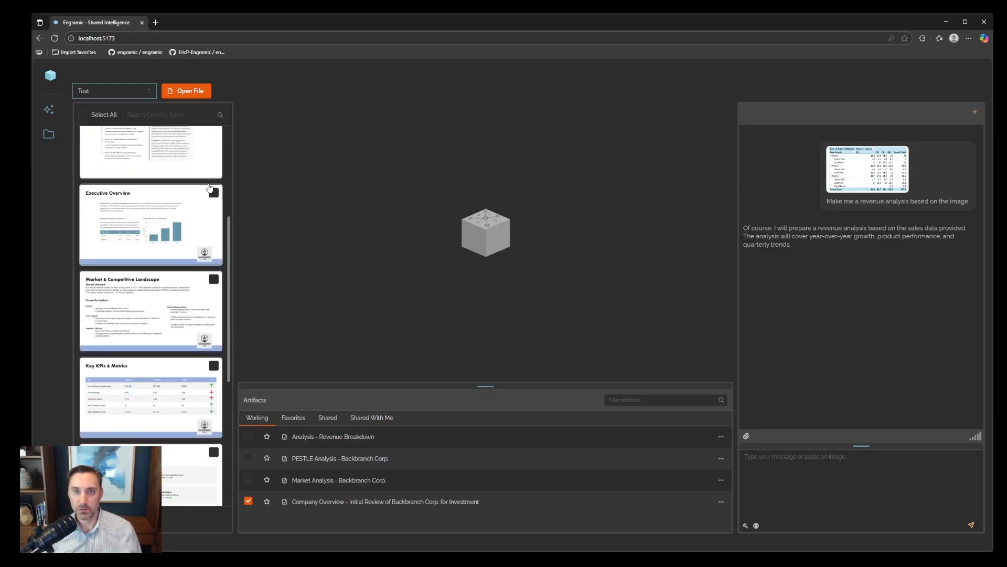
pyautogui.click(192, 93)
pyautogui.click(404, 286)
pyautogui.click(649, 386)
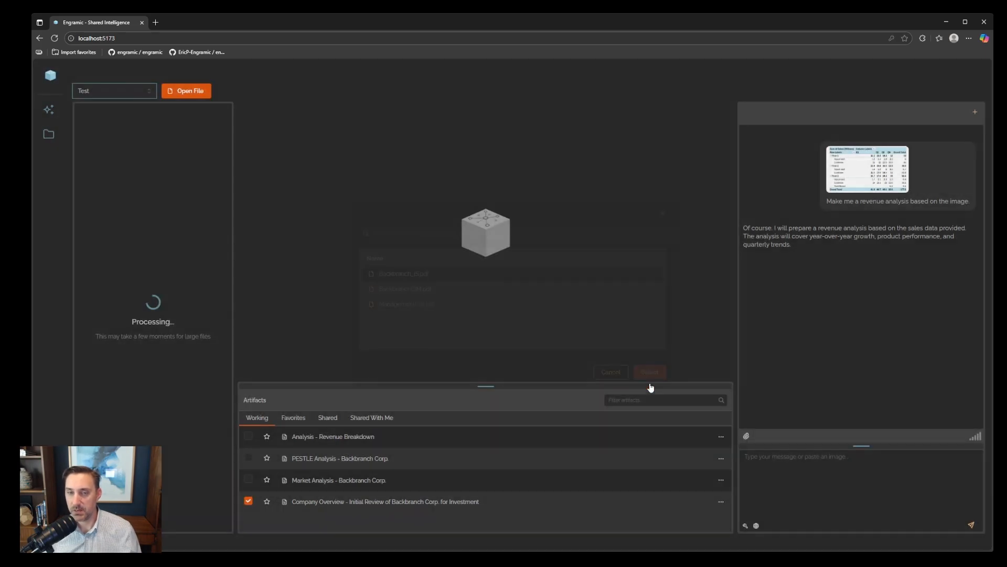
# Step: With the income statement page included in the context, send "Extract the financials from the income statement."
pyautogui.click(824, 487)
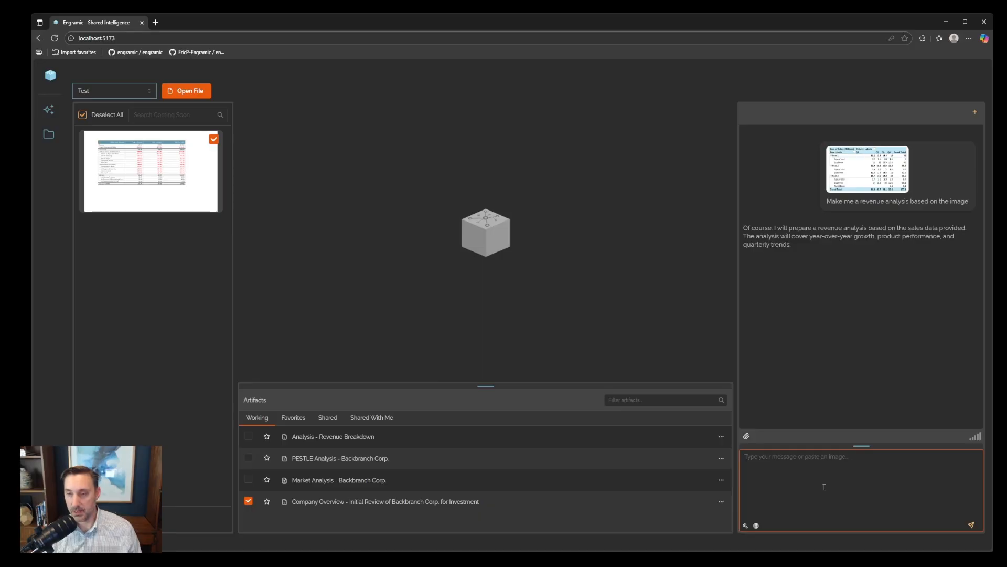
pyautogui.write('Extract the financials from the income statement.')
pyautogui.press('Return')
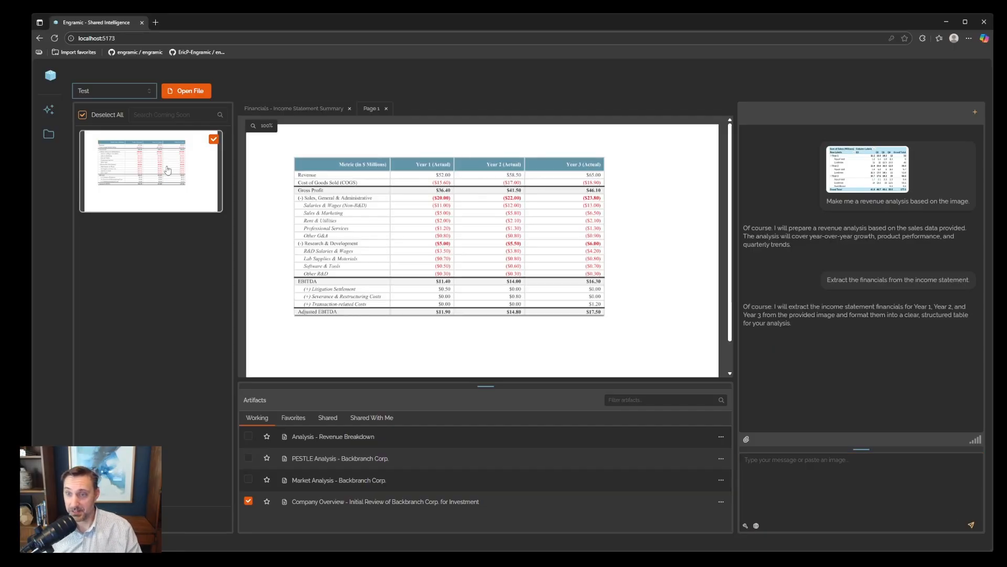
# Step: Review the extracted income statement summary down to Adjusted EBITDA and save it as an artifact
pyautogui.click(328, 108)
pyautogui.scroll(-3, 522, 284)
pyautogui.scroll(-2, 522, 283)
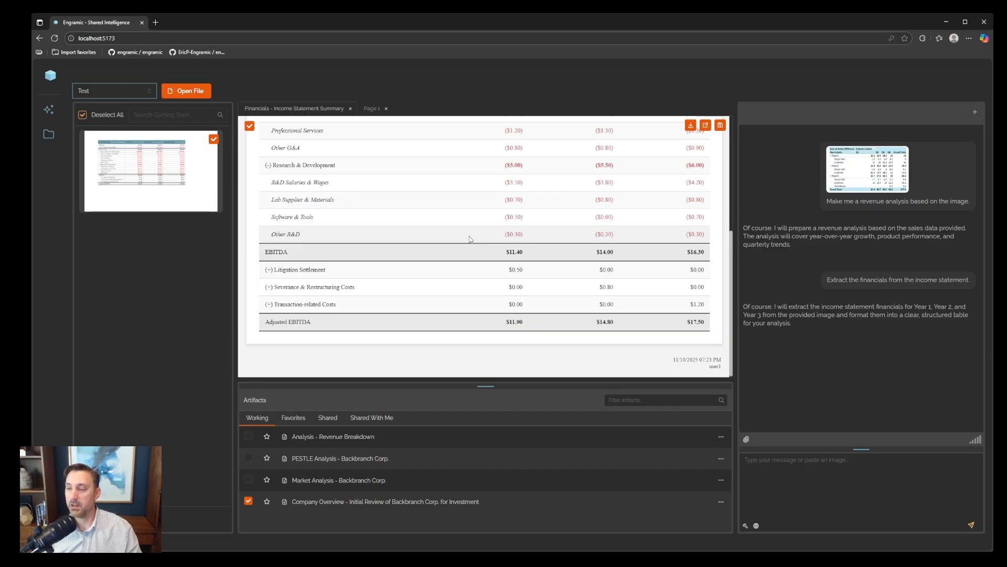
pyautogui.moveTo(718, 367); pyautogui.dragTo(617, 384)
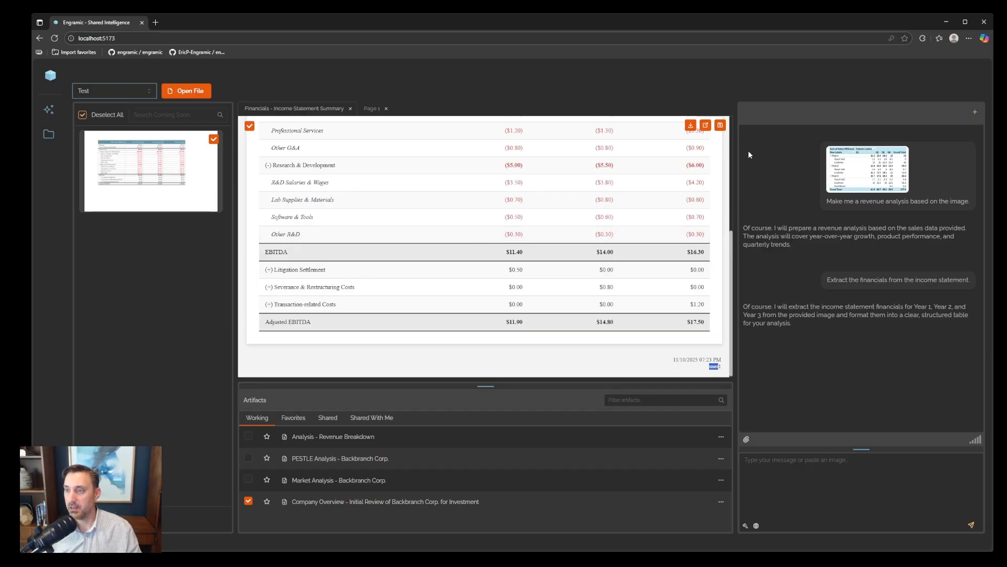
pyautogui.scroll(3, 726, 128)
pyautogui.click(721, 125)
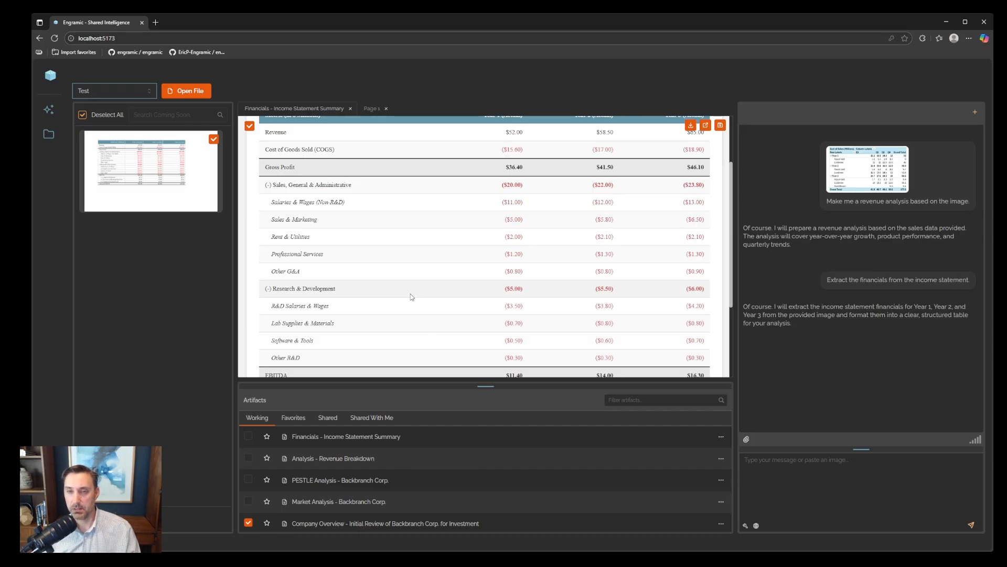
# Step: Exclude the income statement PDF page from the context and attach the Screening Model prompt to the chat
pyautogui.click(213, 139)
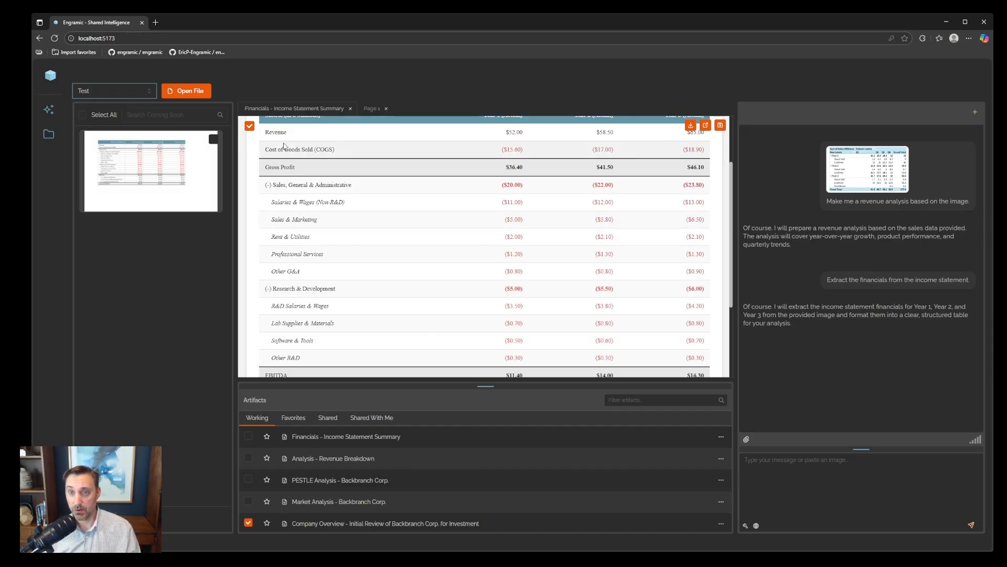
pyautogui.scroll(-5, 458, 258)
pyautogui.scroll(5, 458, 258)
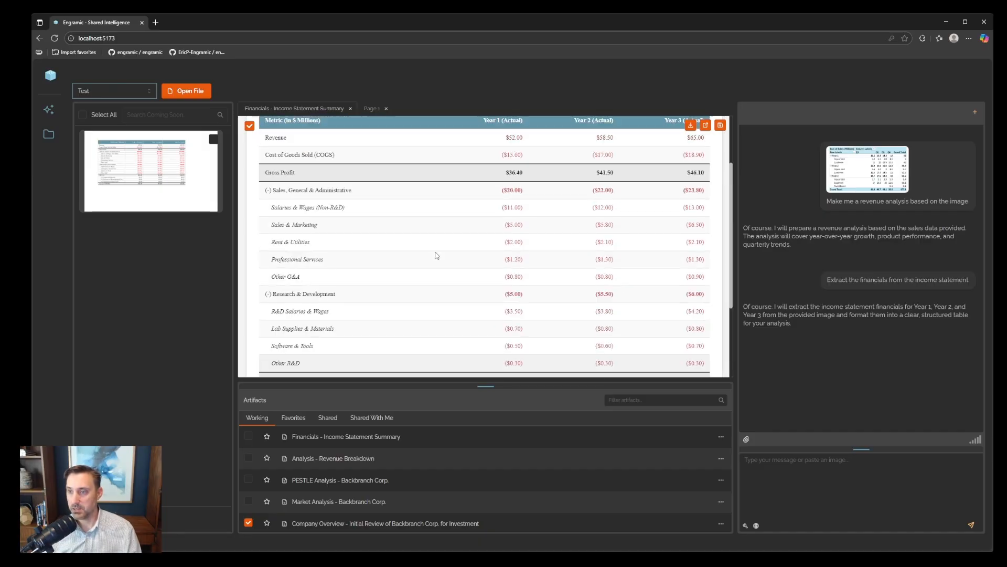
pyautogui.click(744, 525)
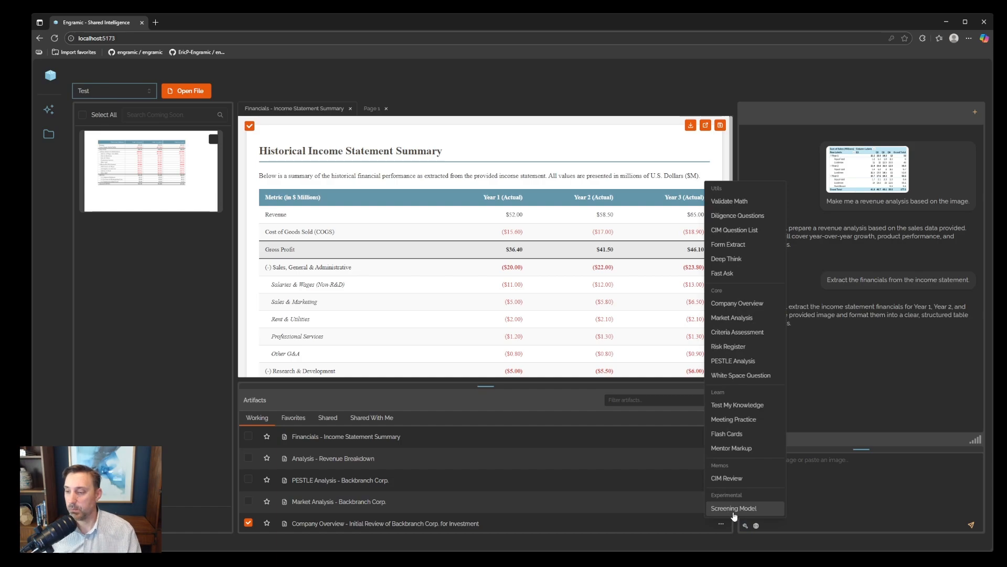
pyautogui.click(733, 513)
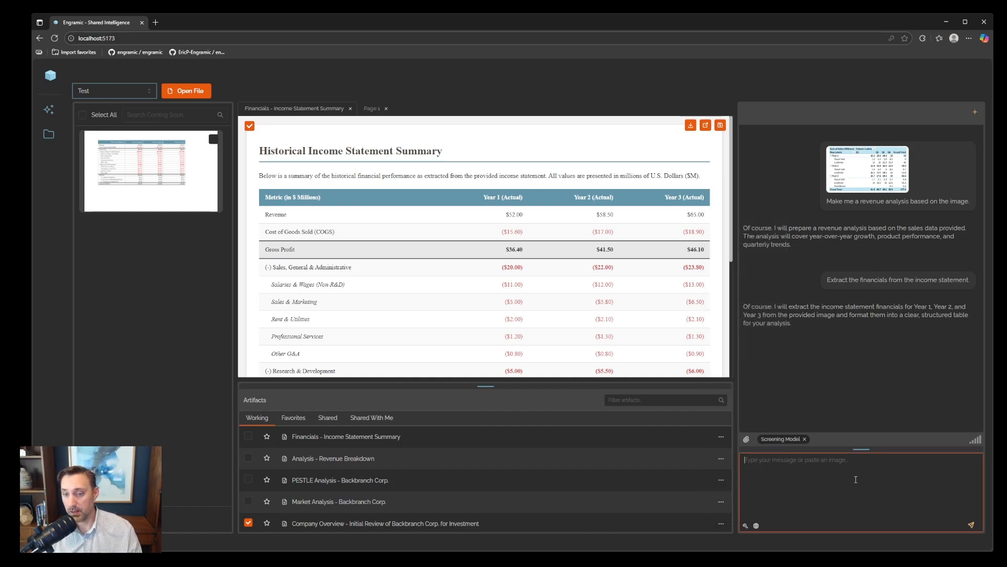
# Step: Exclude the Company Overview artifact from the context and send "Run the screening model on the financials."
pyautogui.click(248, 522)
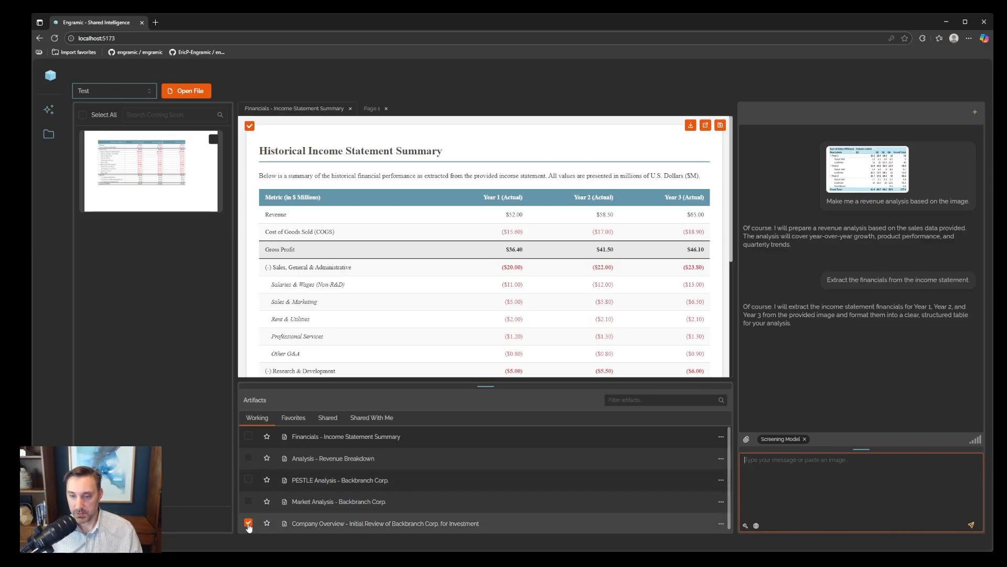
pyautogui.click(789, 471)
pyautogui.write('Run the screening model on the financials.')
pyautogui.press('Return')
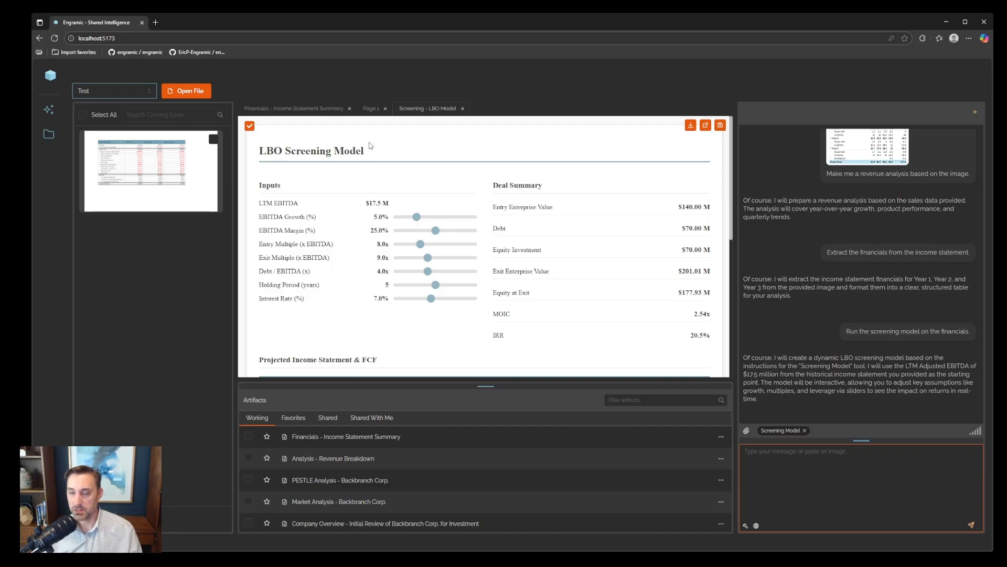
# Step: Set Debt / EBITDA to 4.4x and the interest rate to 9.3% in the LBO model, and review its projections and modeling assumptions
pyautogui.moveTo(427, 270); pyautogui.dragTo(449, 300)
pyautogui.scroll(-4, 450, 314)
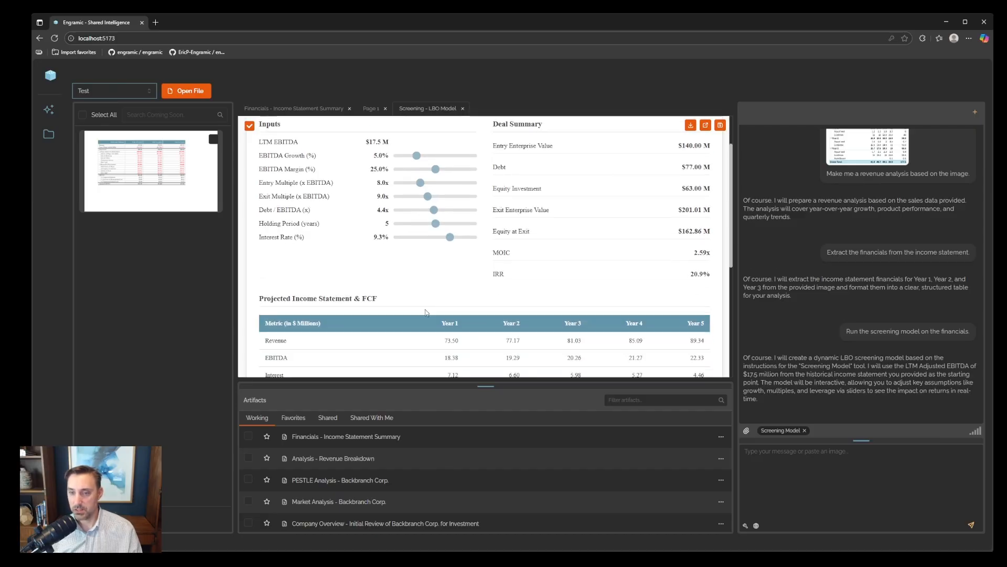
pyautogui.scroll(-3, 369, 254)
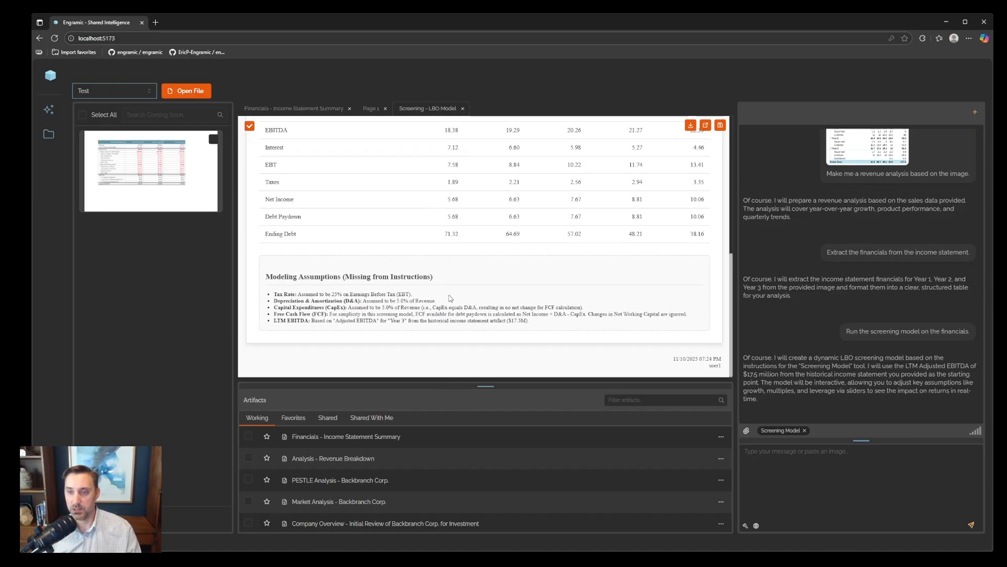
pyautogui.moveTo(269, 294); pyautogui.dragTo(435, 325)
pyautogui.scroll(3, 420, 344)
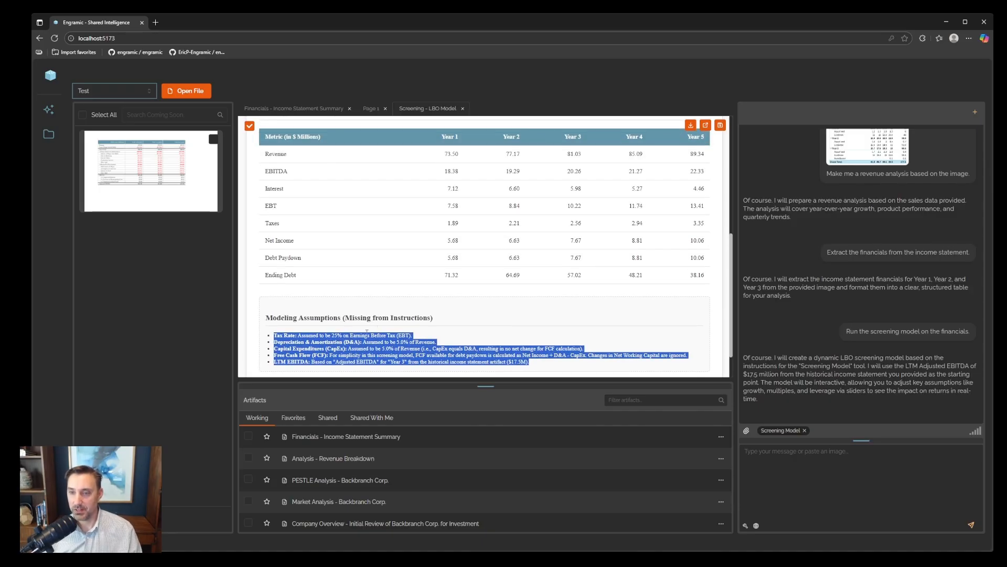
pyautogui.scroll(6, 366, 300)
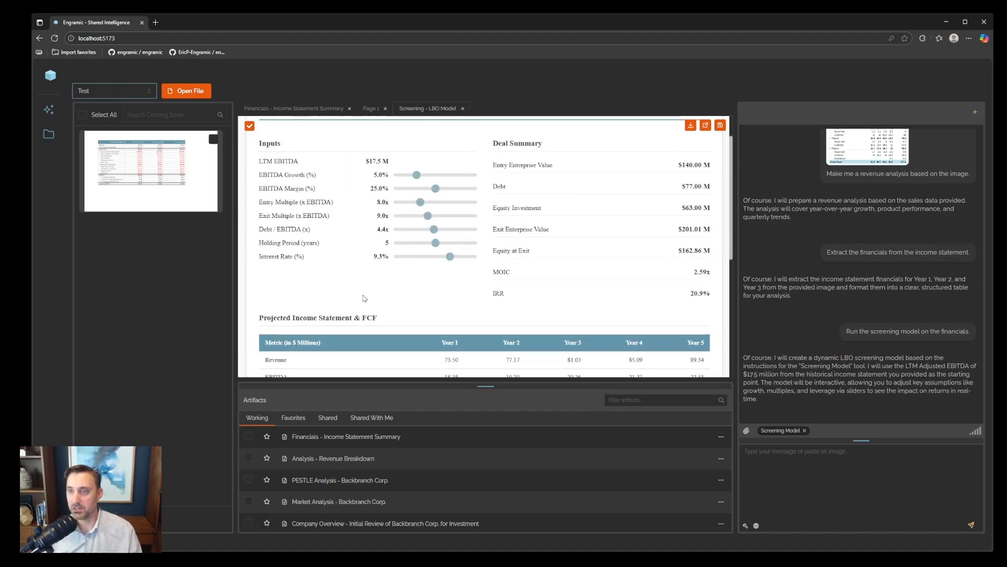
# Step: Save the LBO screening model as an artifact and close all open documents in the viewer
pyautogui.click(720, 126)
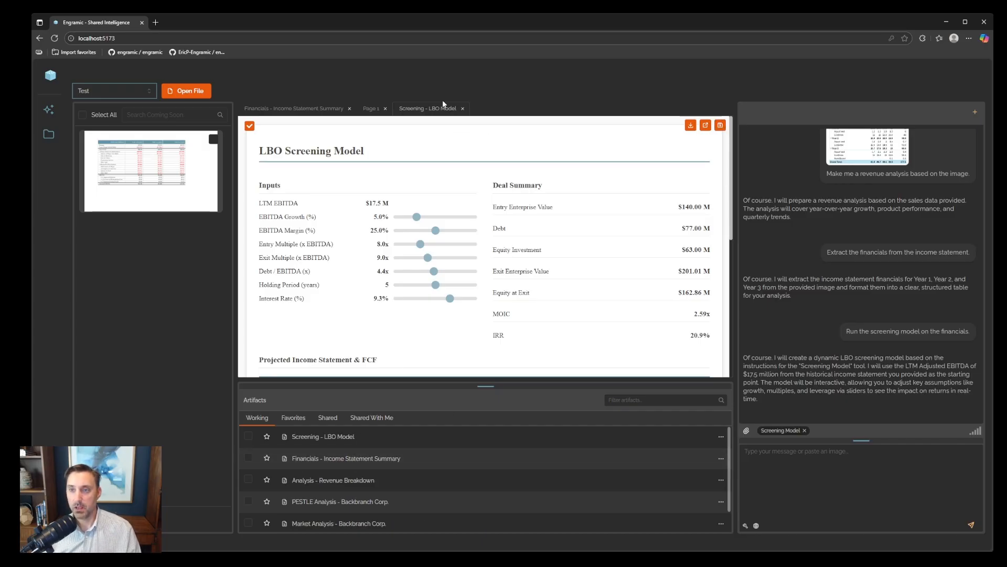
pyautogui.click(463, 108)
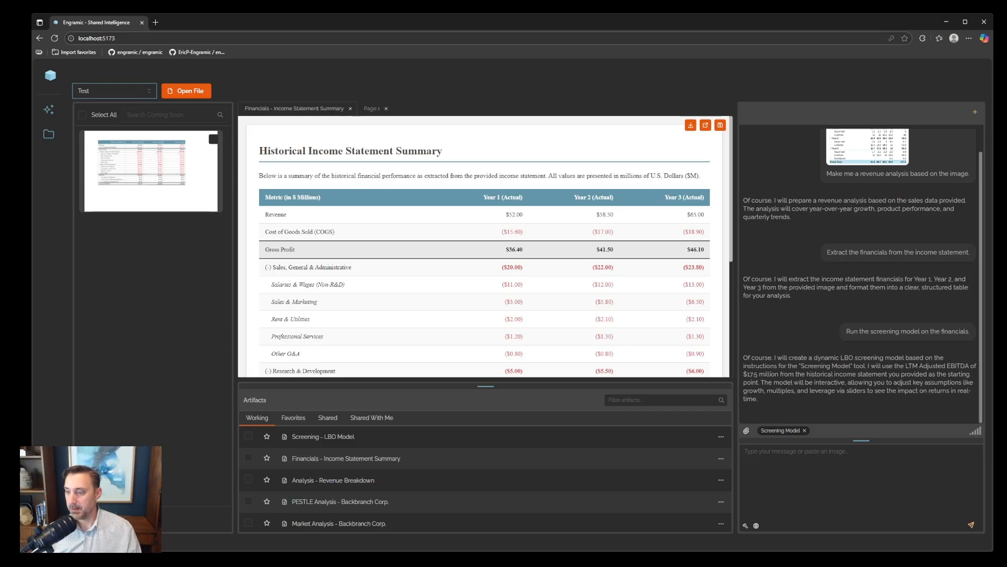
pyautogui.click(745, 525)
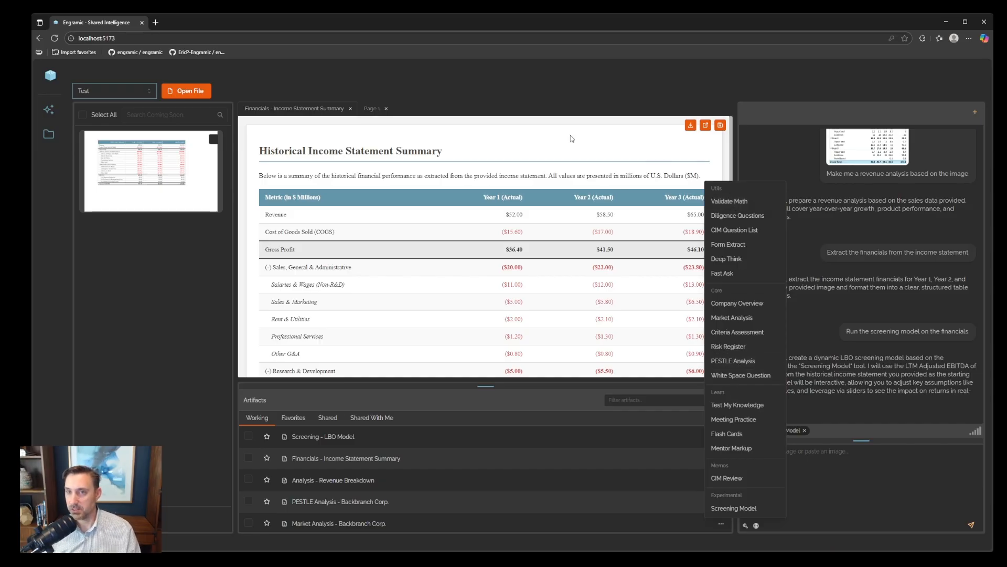
pyautogui.click(350, 109)
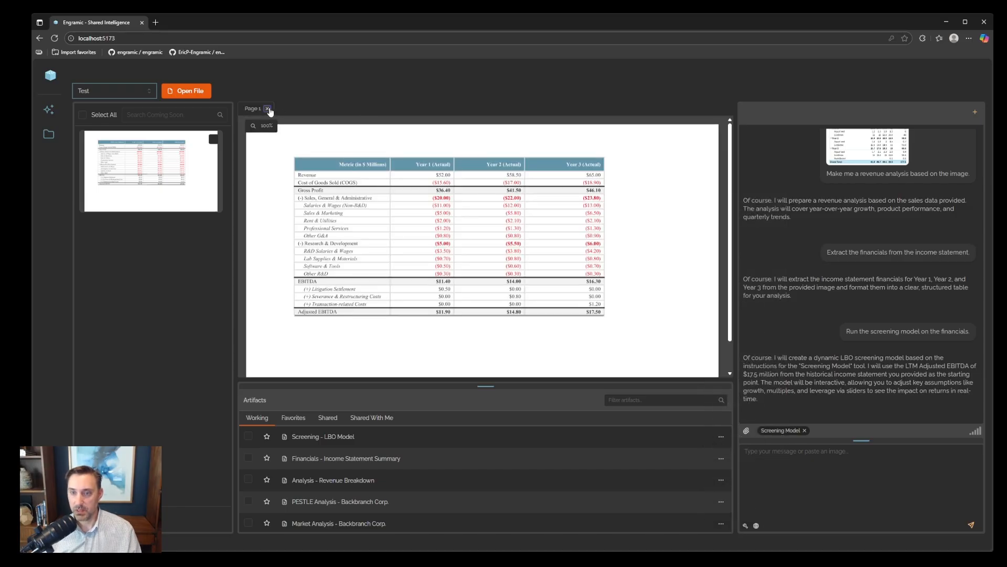
pyautogui.click(268, 109)
pyautogui.scroll(-1, 377, 466)
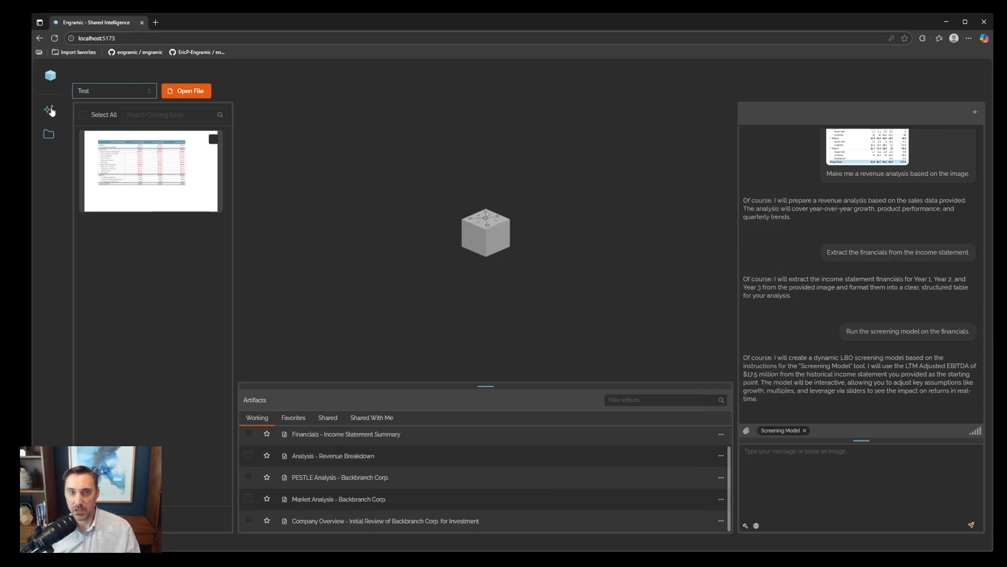
# Step: Open the file BackbranchCIM.pdf and include all of its pages in the context
pyautogui.click(192, 91)
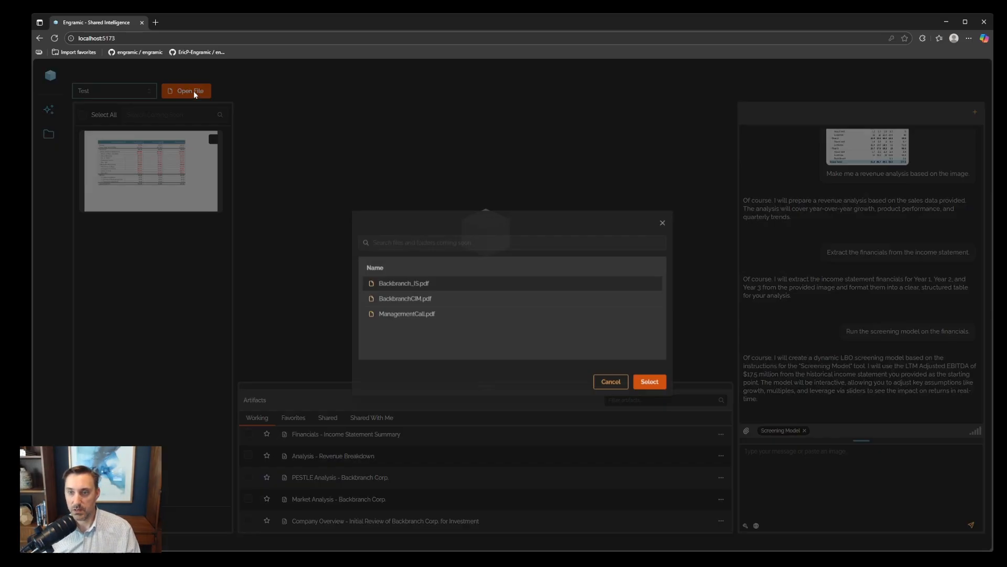
pyautogui.click(414, 303)
pyautogui.click(650, 383)
pyautogui.click(93, 115)
# Step: Replace the Screening Model prompt with White Space Question and send "Please ask the white space questions for this overview."
pyautogui.click(804, 430)
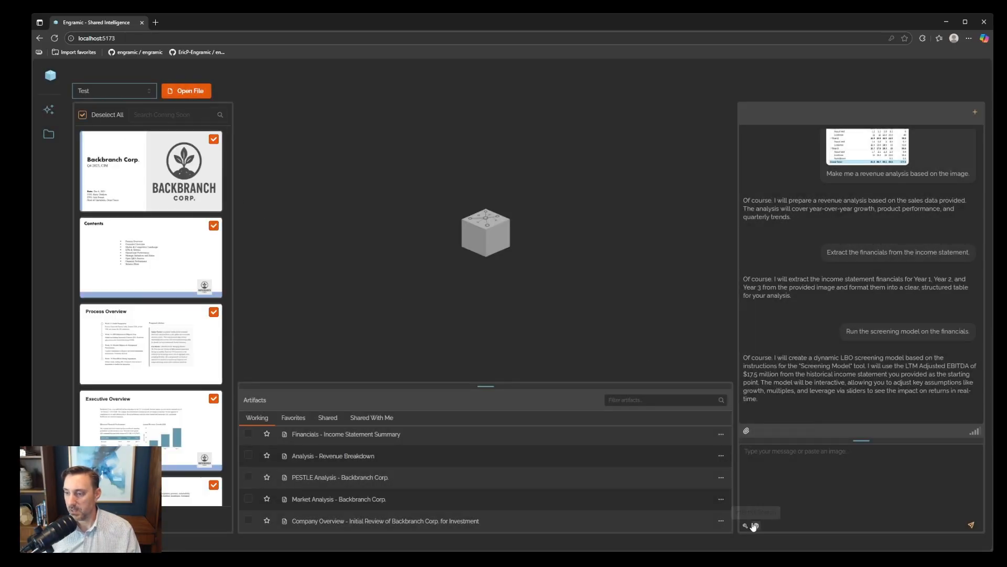
pyautogui.click(745, 525)
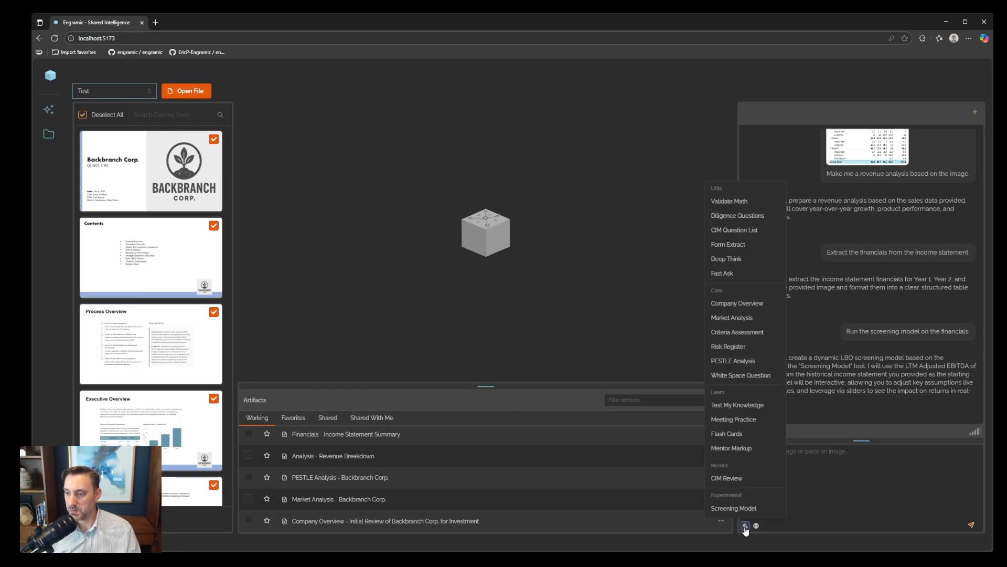
pyautogui.click(741, 375)
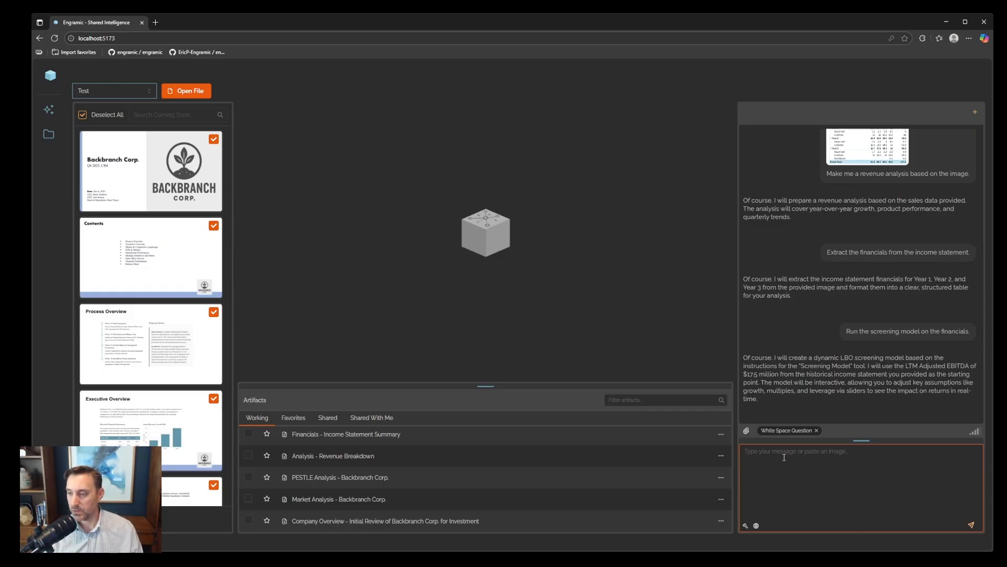
pyautogui.write('Please ask the white space questions for this overview.')
pyautogui.press('Return')
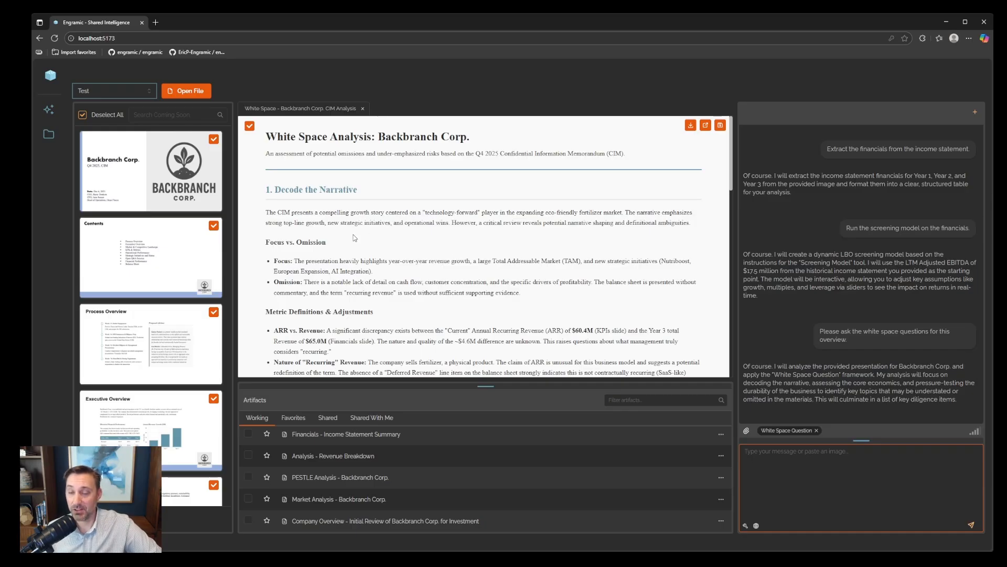
# Step: Review the Backbranch Corp. white space analysis from the decoded narrative through the key diligence items, and exclude the document from the context
pyautogui.click(250, 127)
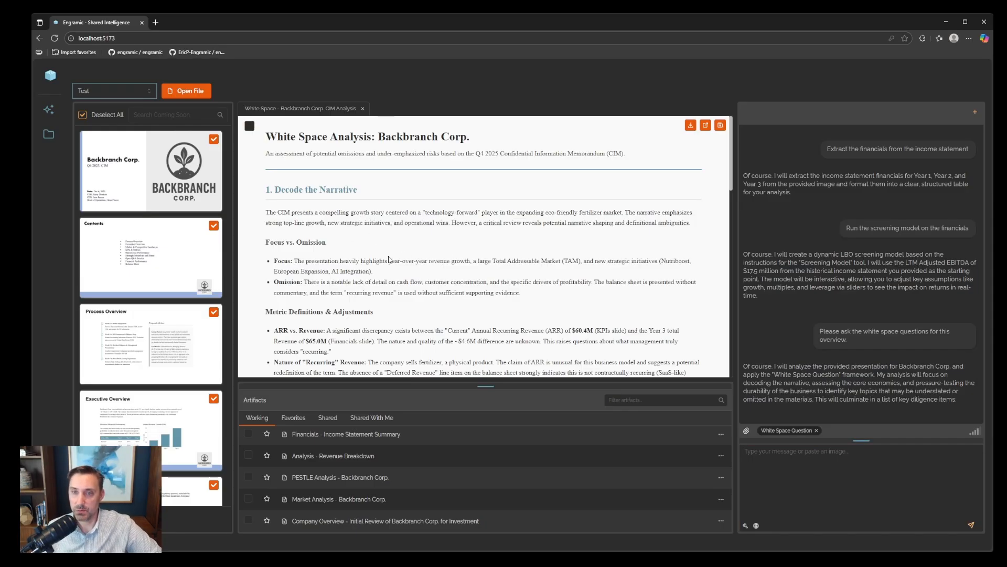
pyautogui.click(251, 128)
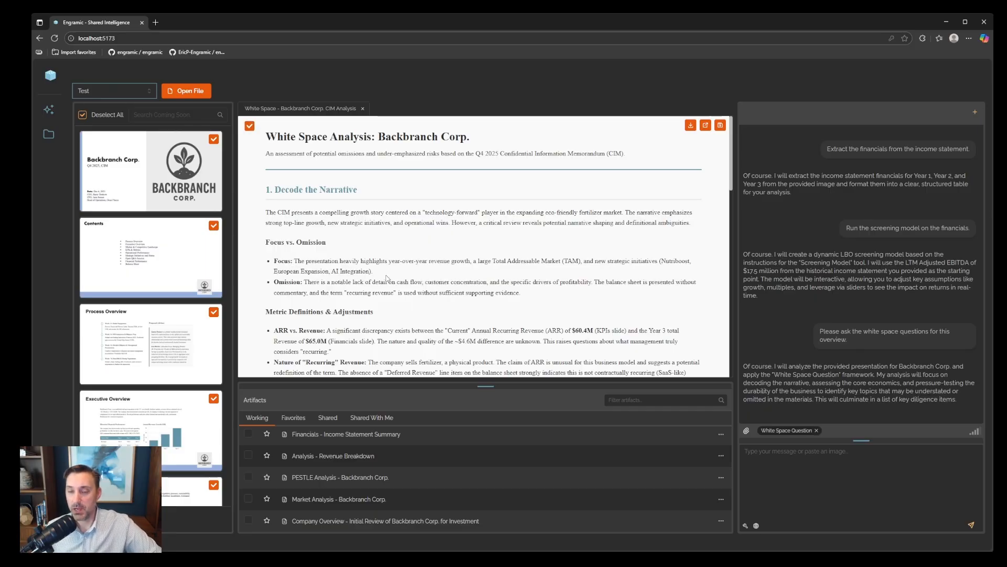
pyautogui.scroll(-1, 416, 304)
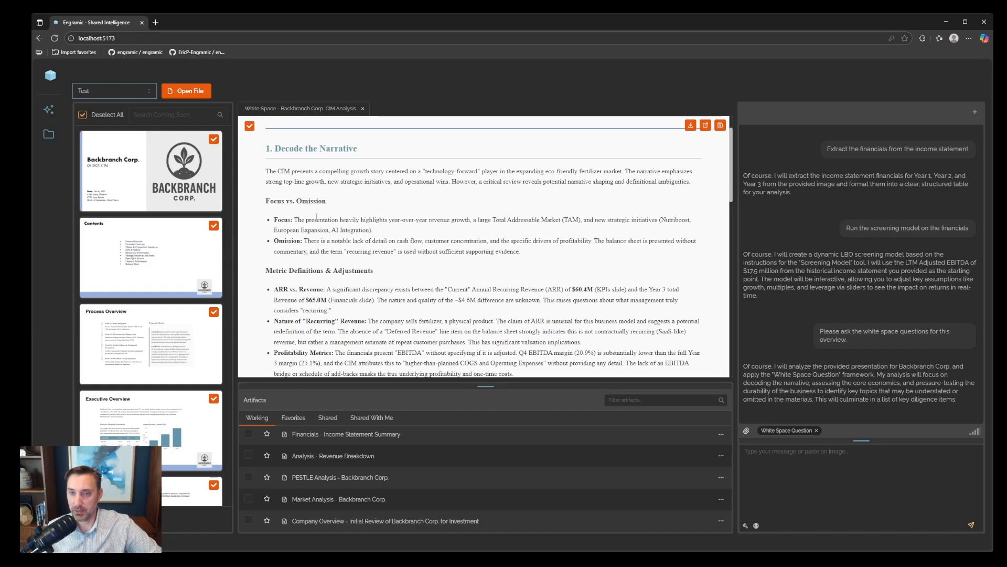
pyautogui.scroll(-2, 305, 242)
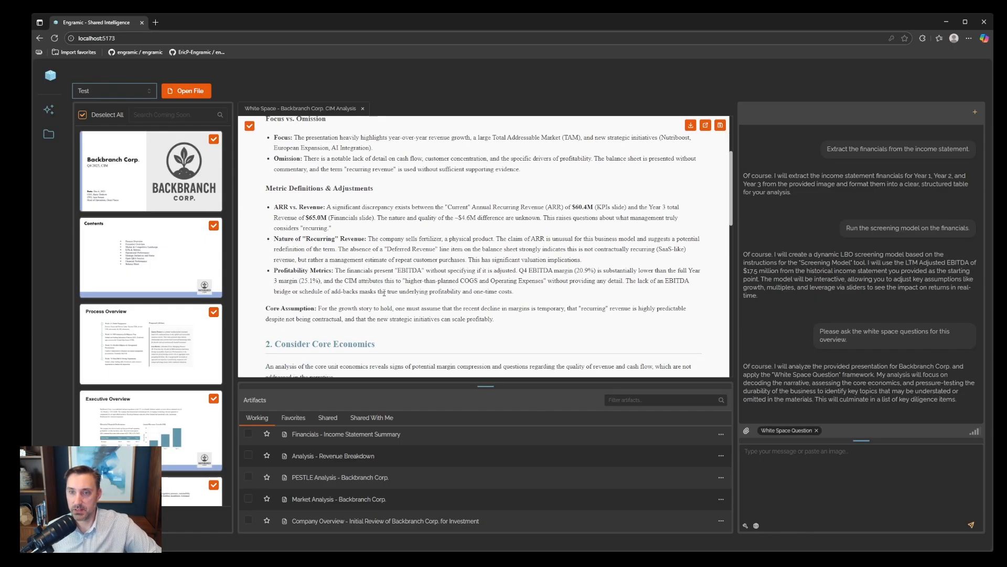
pyautogui.scroll(-5, 384, 293)
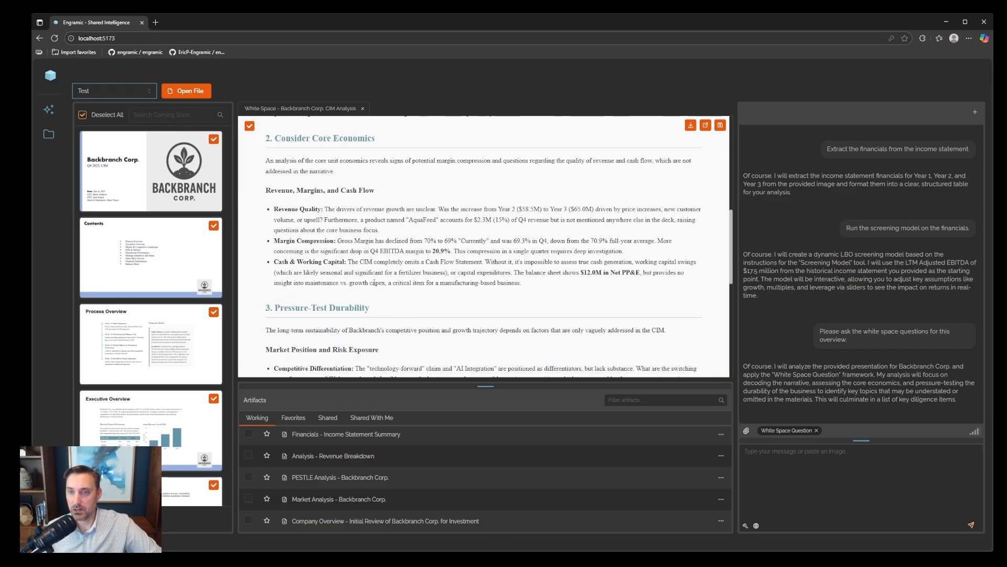
pyautogui.scroll(-6, 379, 270)
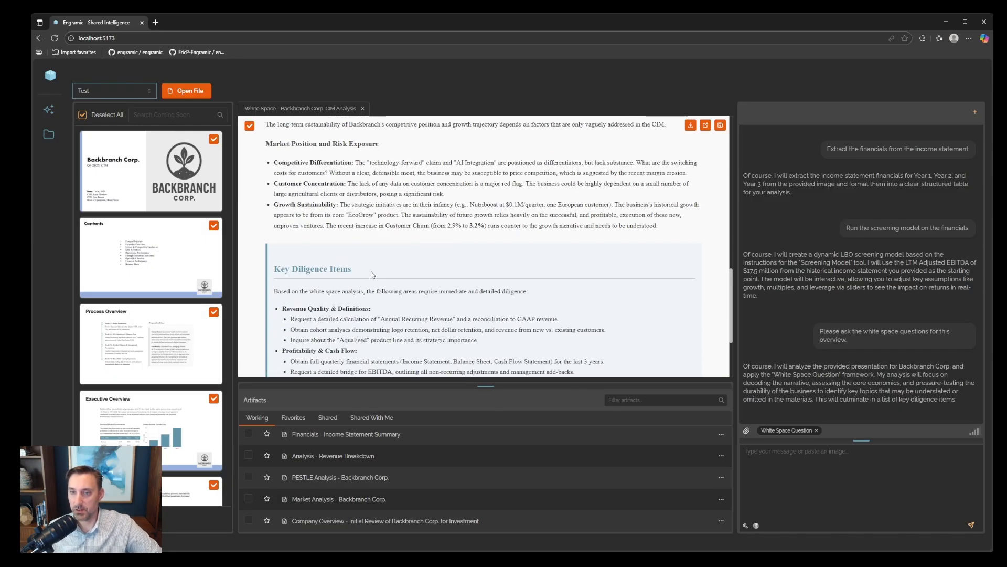
pyautogui.scroll(-1, 370, 274)
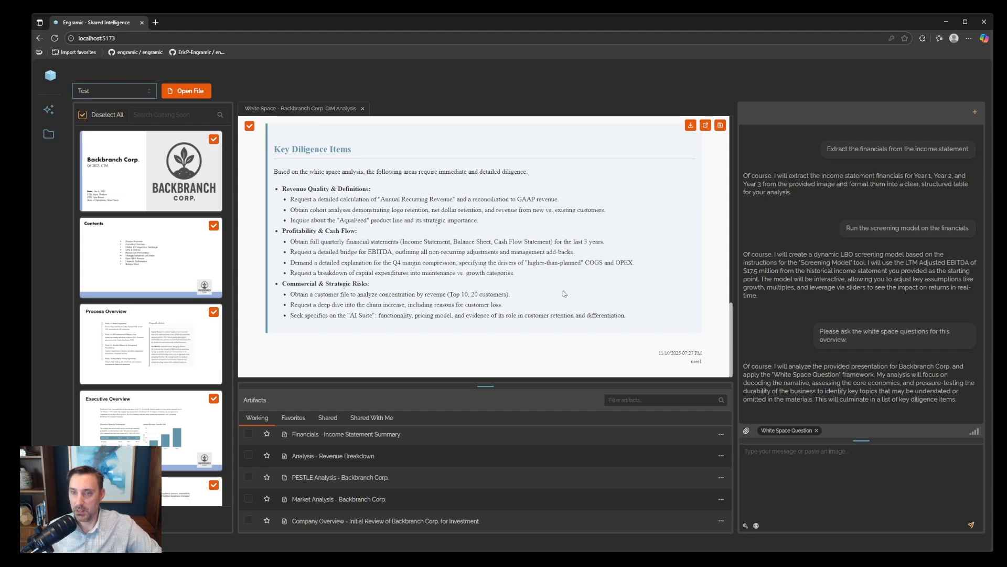
pyautogui.scroll(15, 546, 299)
pyautogui.scroll(-8, 342, 262)
pyautogui.scroll(-7, 342, 262)
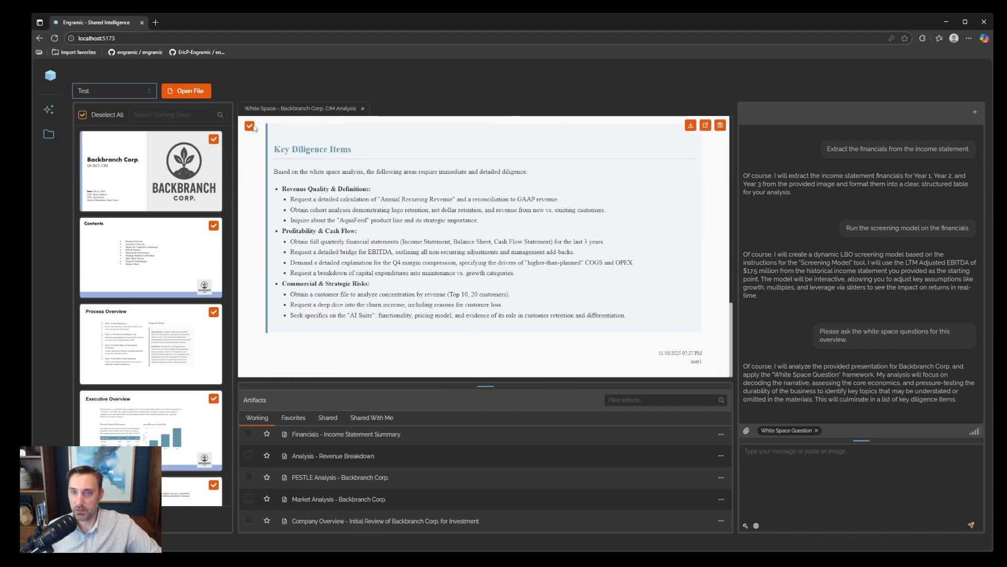
pyautogui.scroll(15, 310, 185)
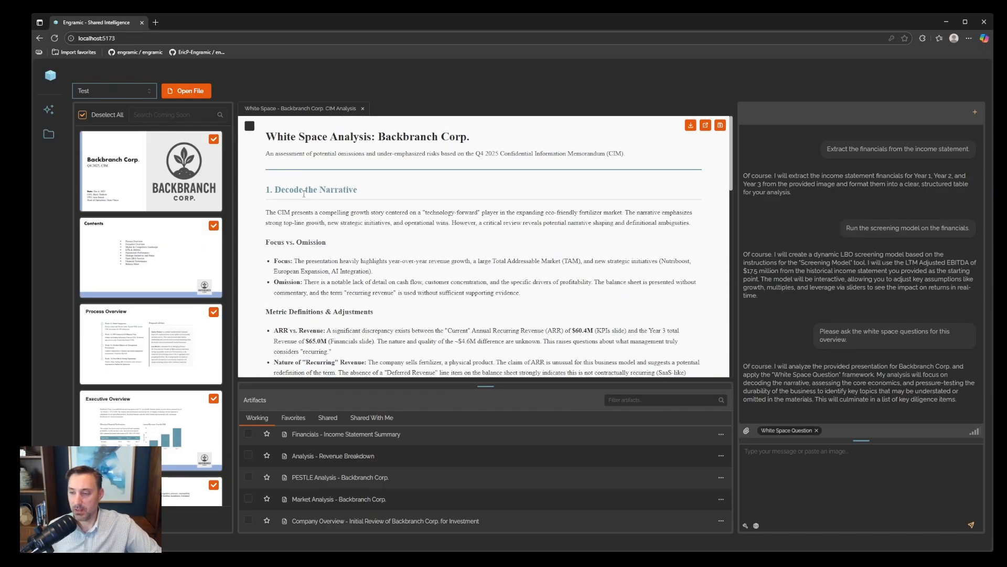
# Step: Close the white space analysis and deselect all pages of the Backbranch CIM from the context
pyautogui.click(745, 526)
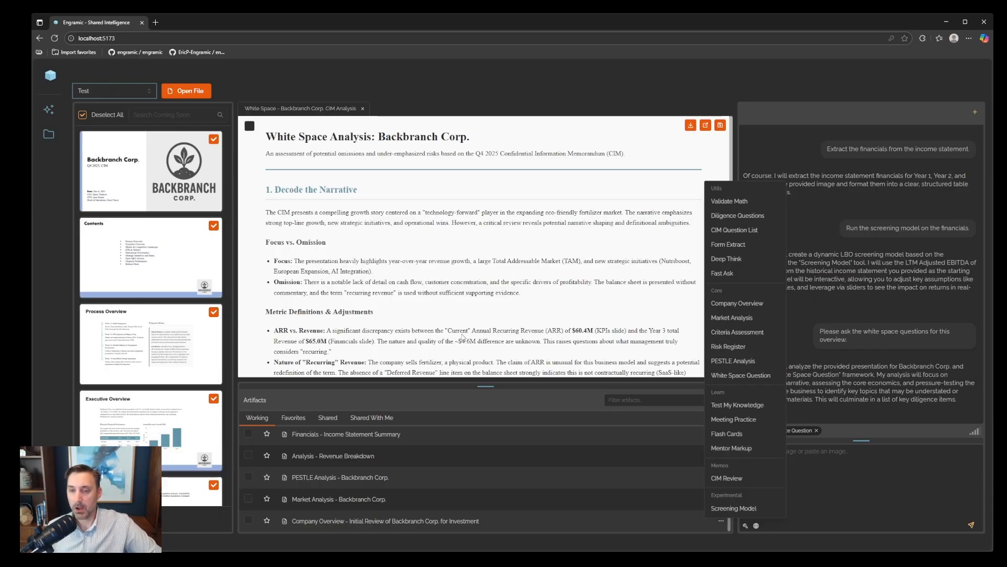
pyautogui.click(398, 105)
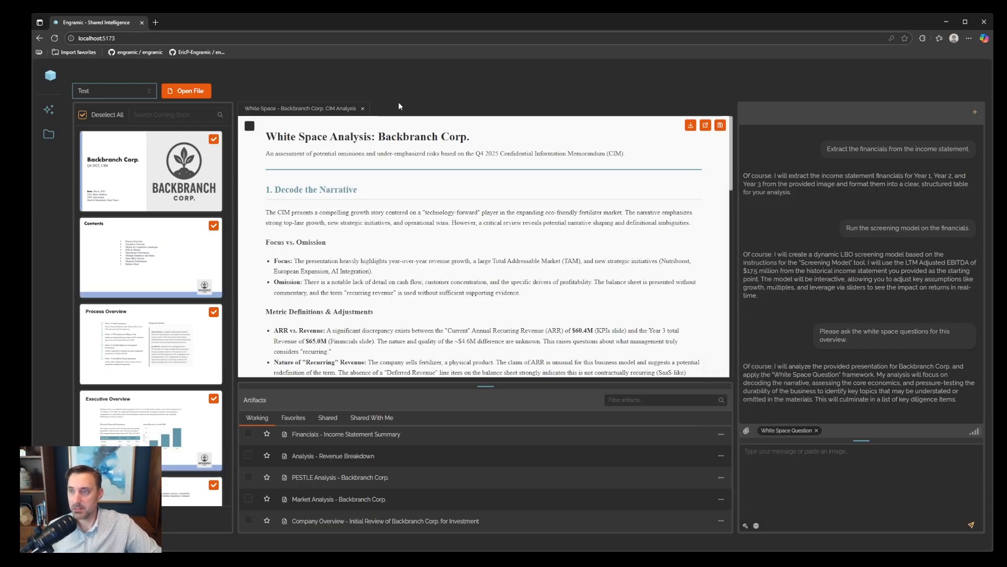
pyautogui.click(362, 109)
pyautogui.click(82, 115)
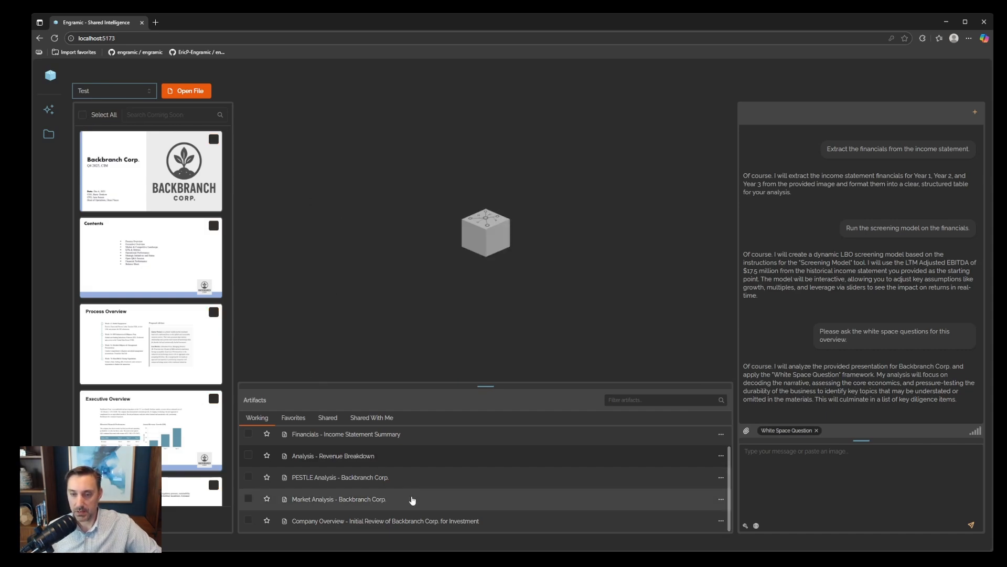
# Step: Include the Company Overview, Screening - LBO Model and Financials - Income Statement Summary artifacts in the context
pyautogui.click(248, 521)
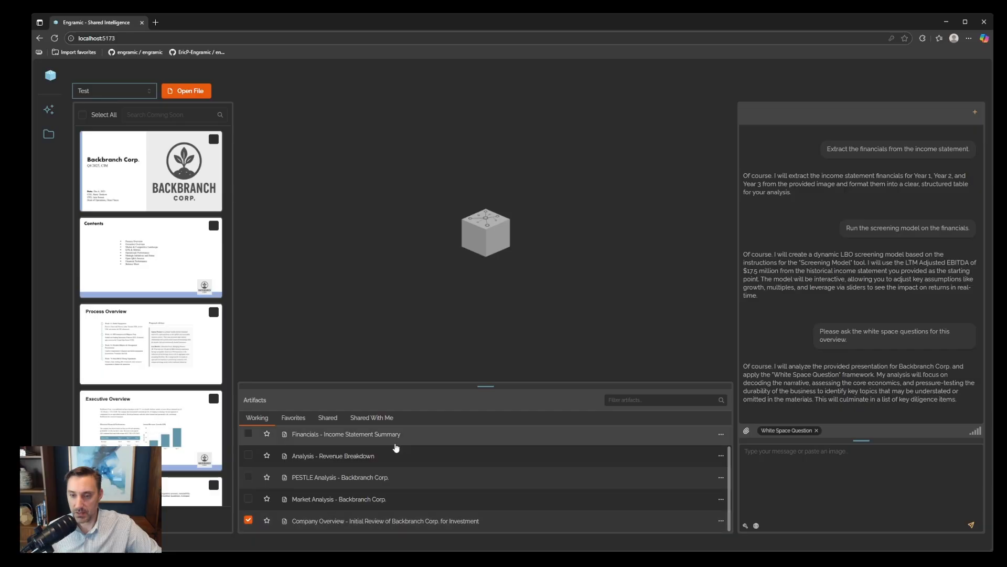
pyautogui.scroll(2, 435, 472)
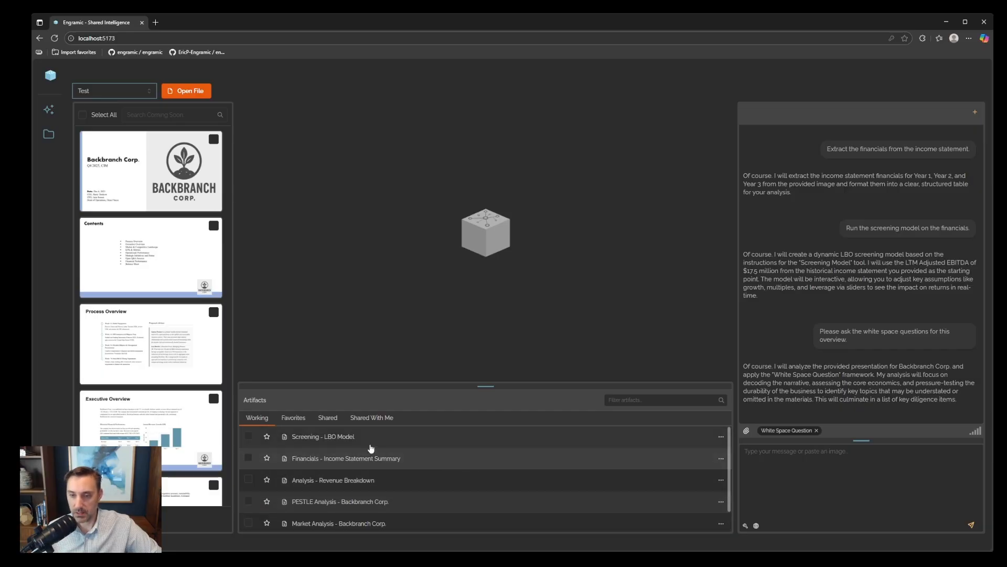
pyautogui.click(248, 436)
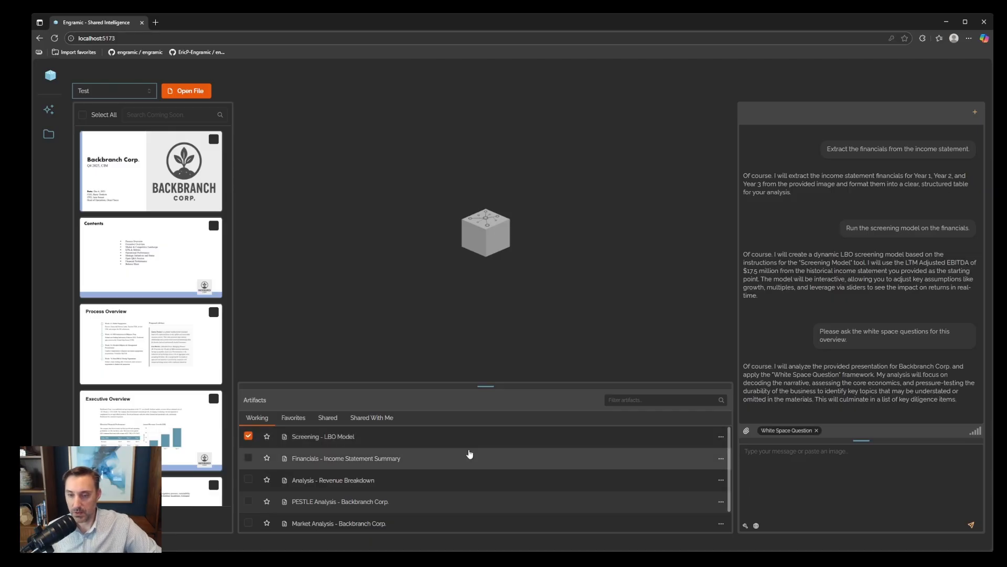
pyautogui.scroll(-2, 333, 488)
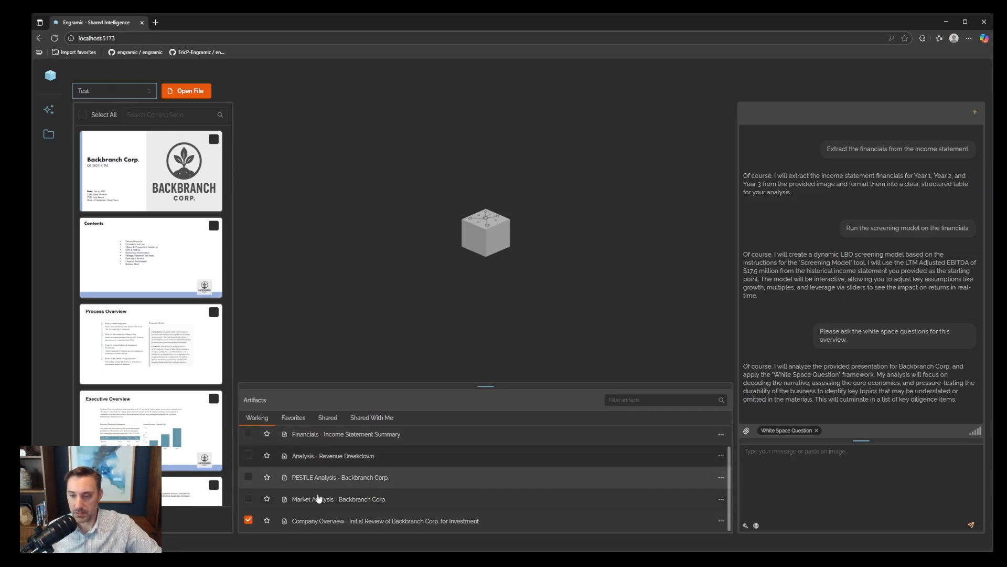
pyautogui.scroll(2, 320, 483)
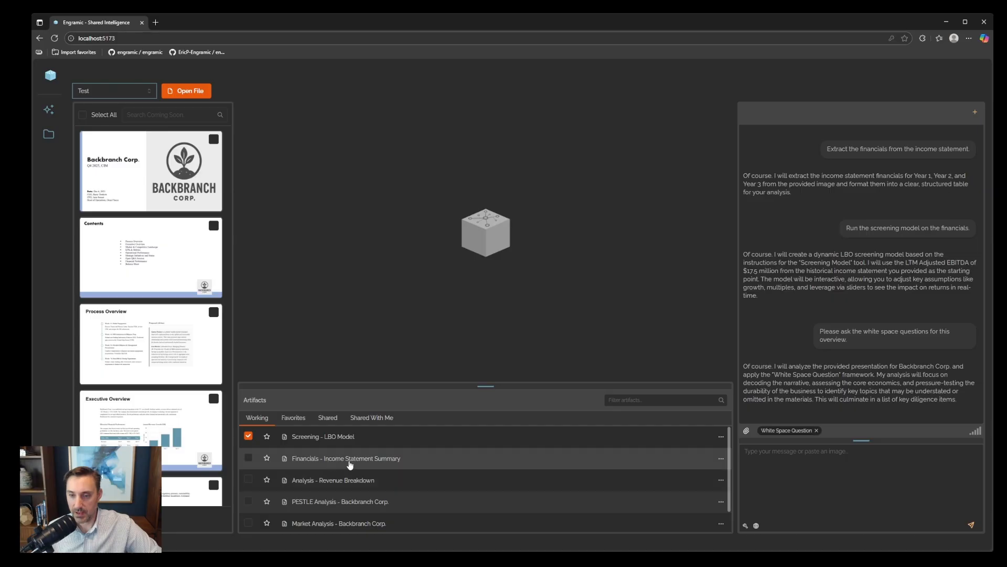
pyautogui.click(249, 462)
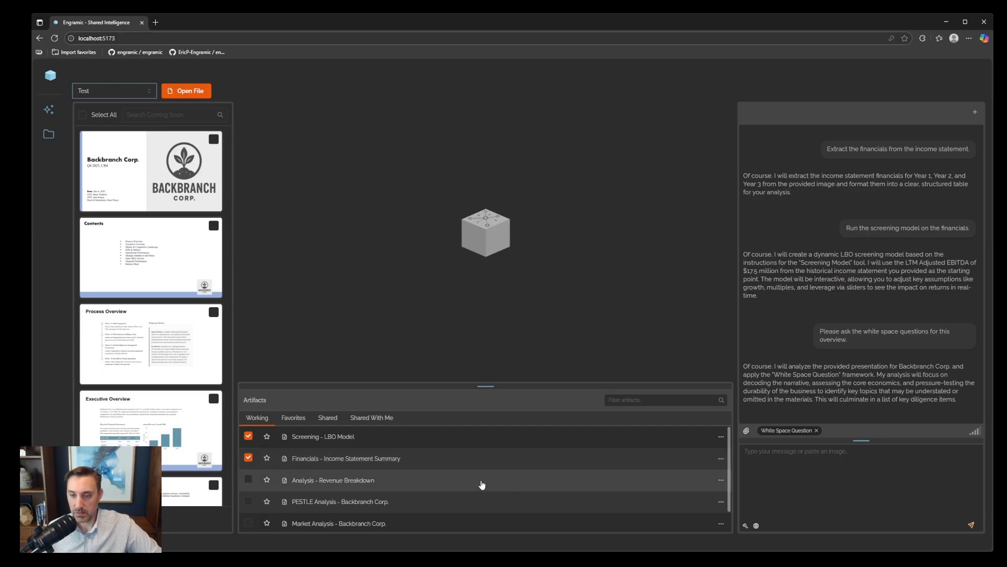
pyautogui.scroll(-1, 499, 479)
# Step: Remove the White Space Question prompt and request an investment committee memo executive summary with 3-year financials, investment return and other important sections
pyautogui.click(780, 460)
pyautogui.click(816, 430)
pyautogui.moveTo(746, 435)
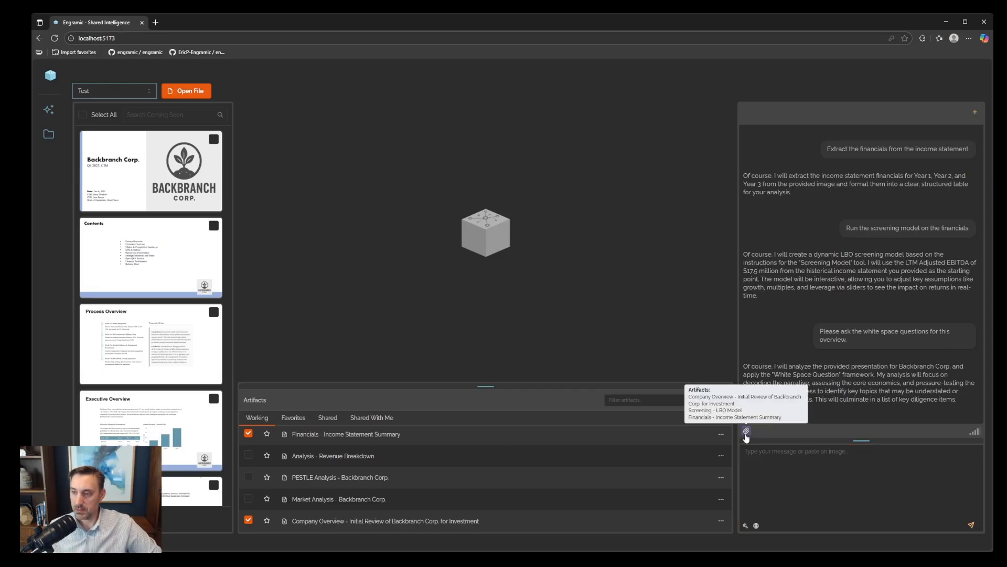
pyautogui.click(746, 525)
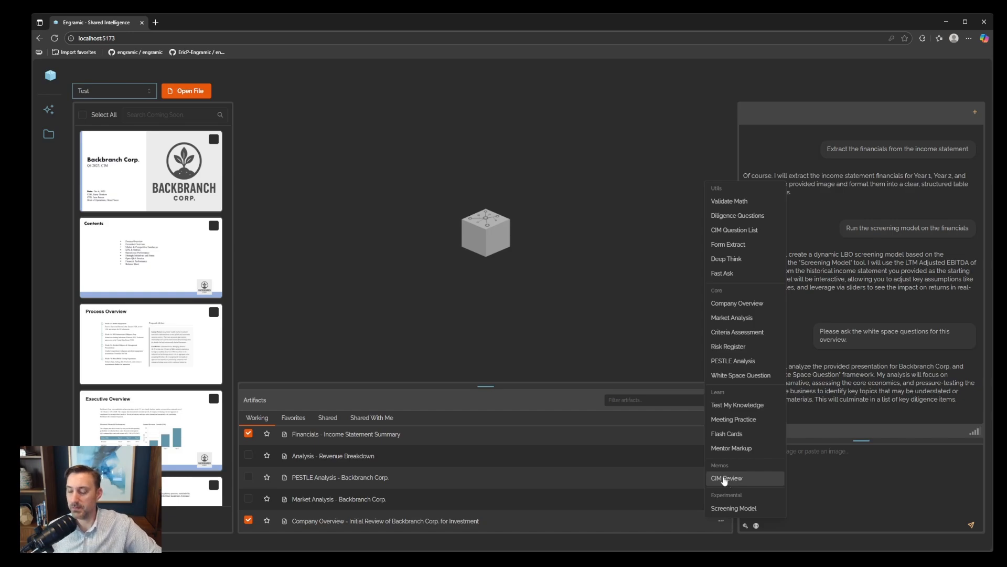
pyautogui.click(812, 457)
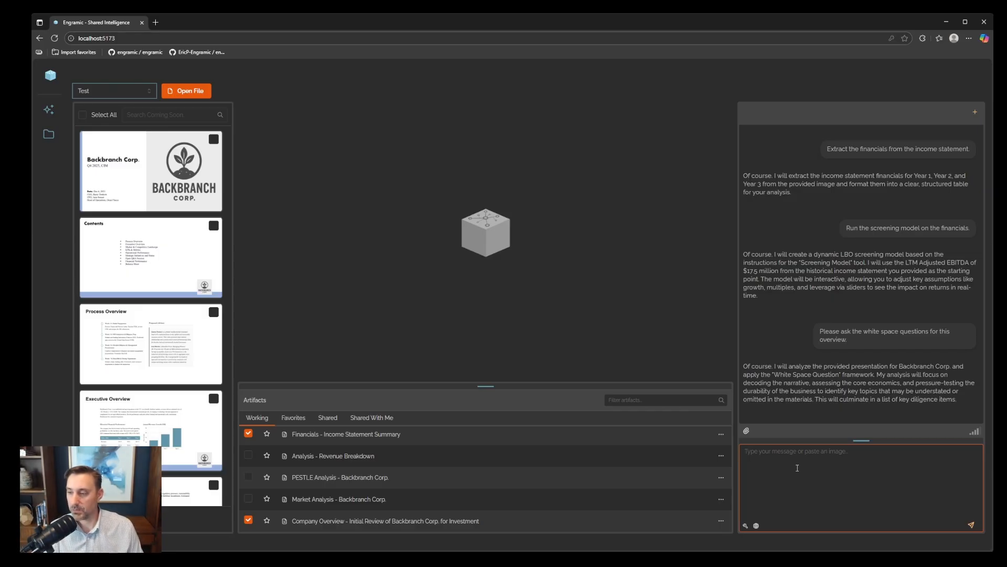
pyautogui.write('Please write the exec')
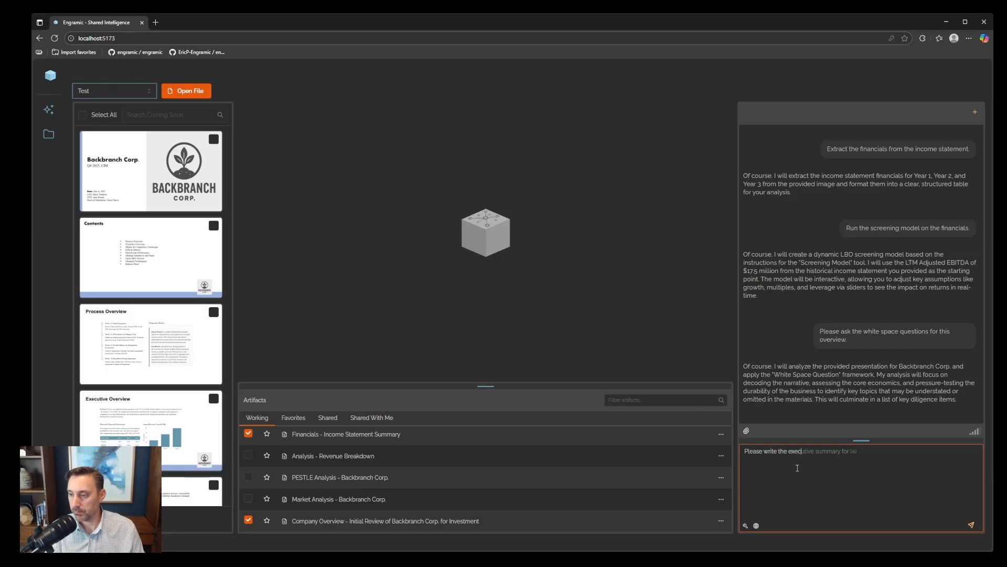
pyautogui.write('utive summary of the investment committee memo. Please include the 3 year financials and a section on investment return plus other sections you think are important for an investment committee memo executive summary.')
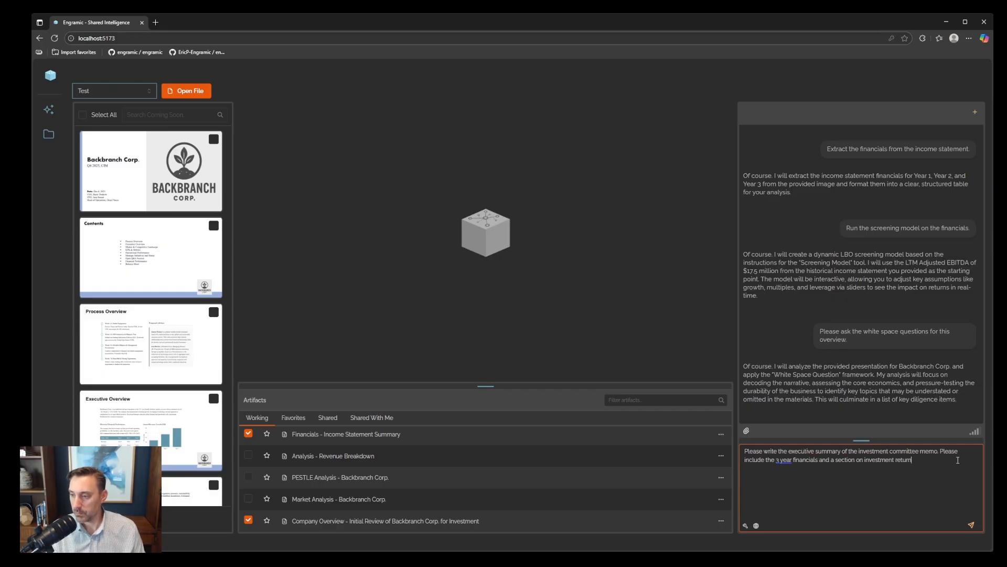
pyautogui.press('Return')
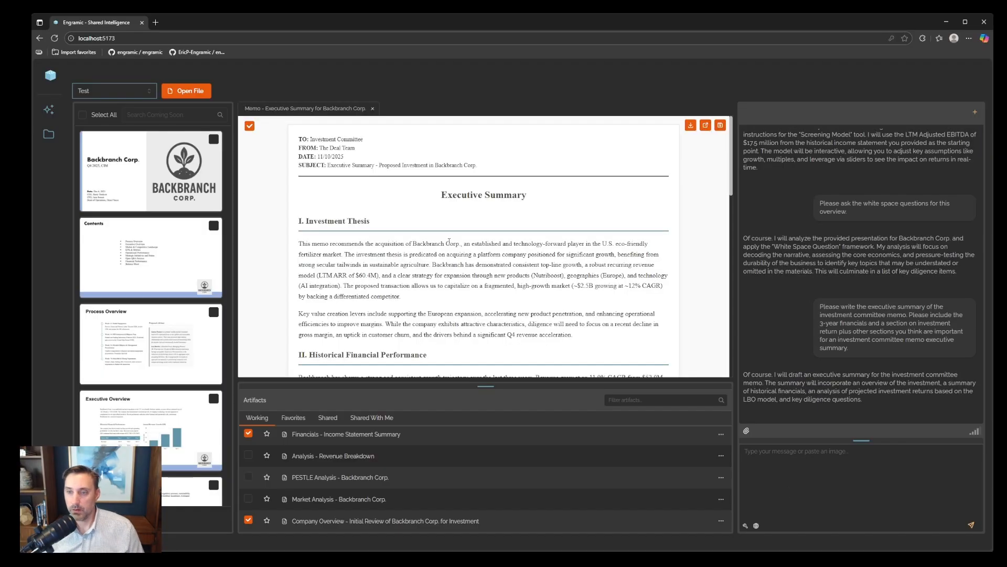
# Step: Review the memo's investment thesis, historical financial performance and projected investment returns
pyautogui.scroll(-1, 458, 264)
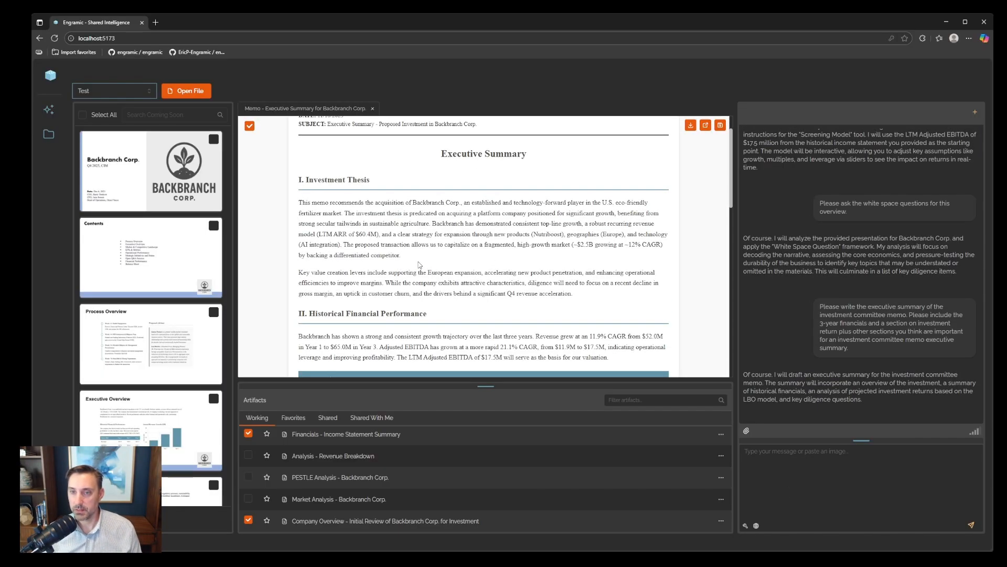
pyautogui.scroll(-1, 431, 267)
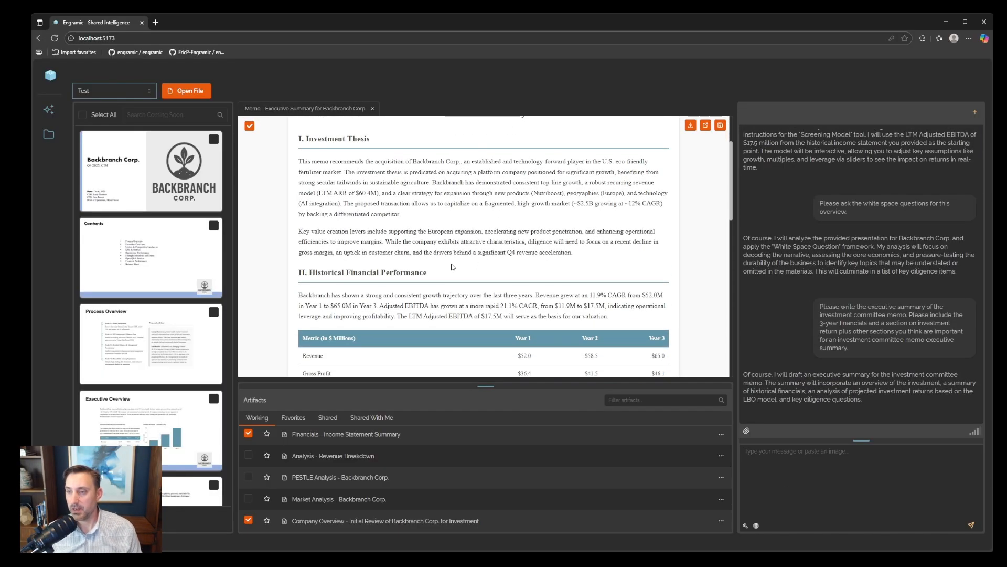
pyautogui.click(745, 525)
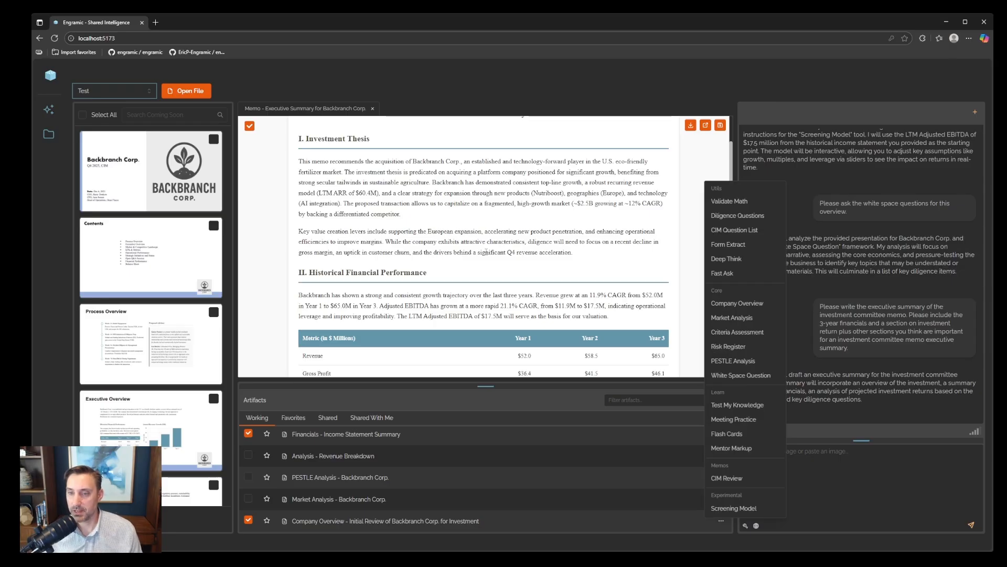
pyautogui.scroll(-5, 546, 250)
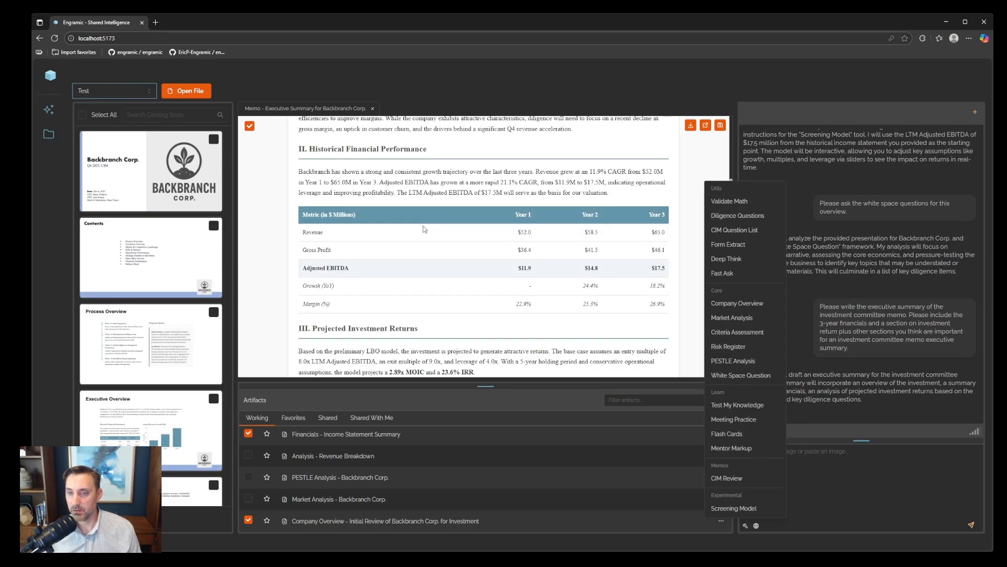
pyautogui.scroll(-5, 395, 236)
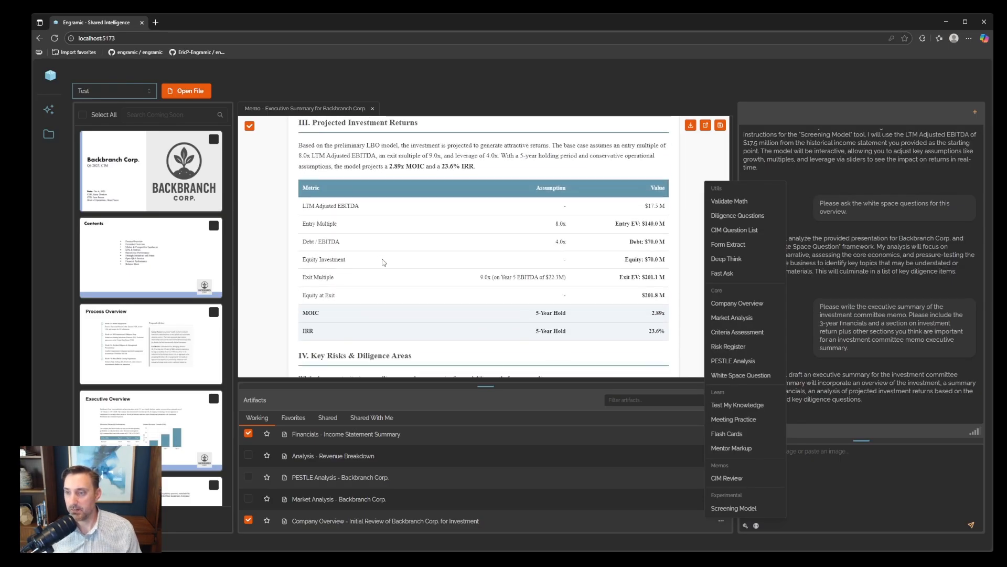
pyautogui.scroll(6, 403, 257)
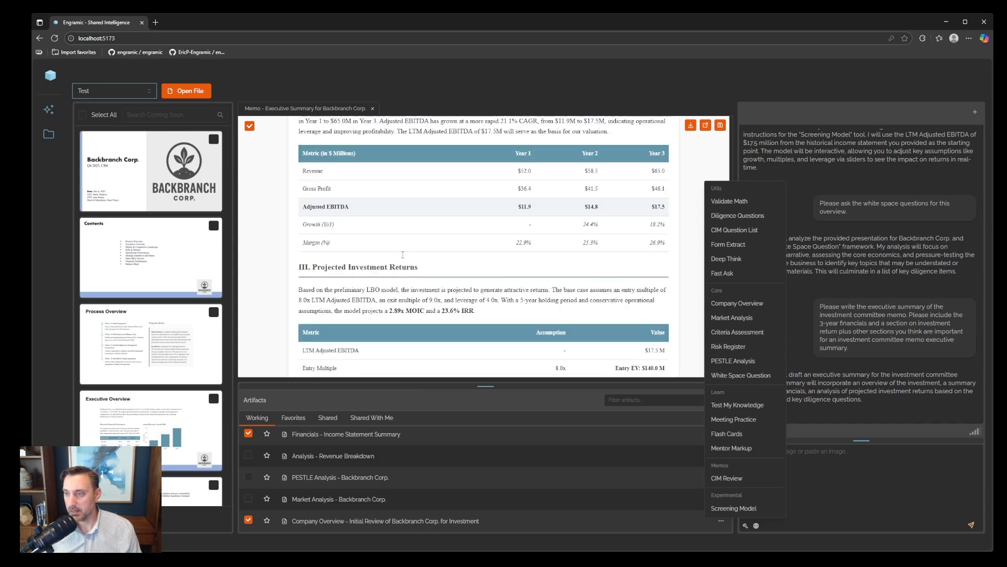
# Step: Send the follow-up request "Please update this with some graphs and charts to make it look nice."
pyautogui.click(849, 474)
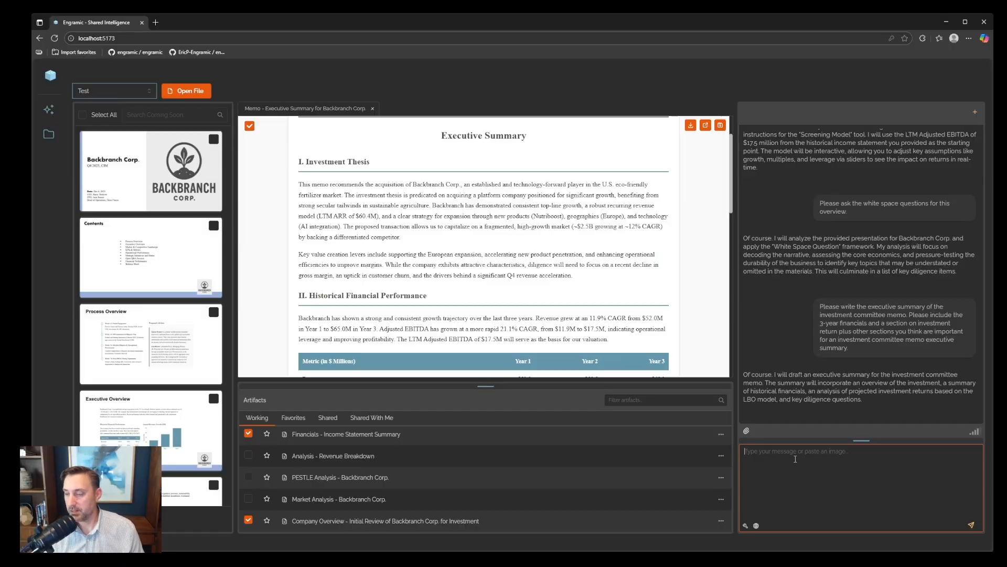
pyautogui.write('Please update this with some graphs and charts to make it look nice.')
pyautogui.press('Return')
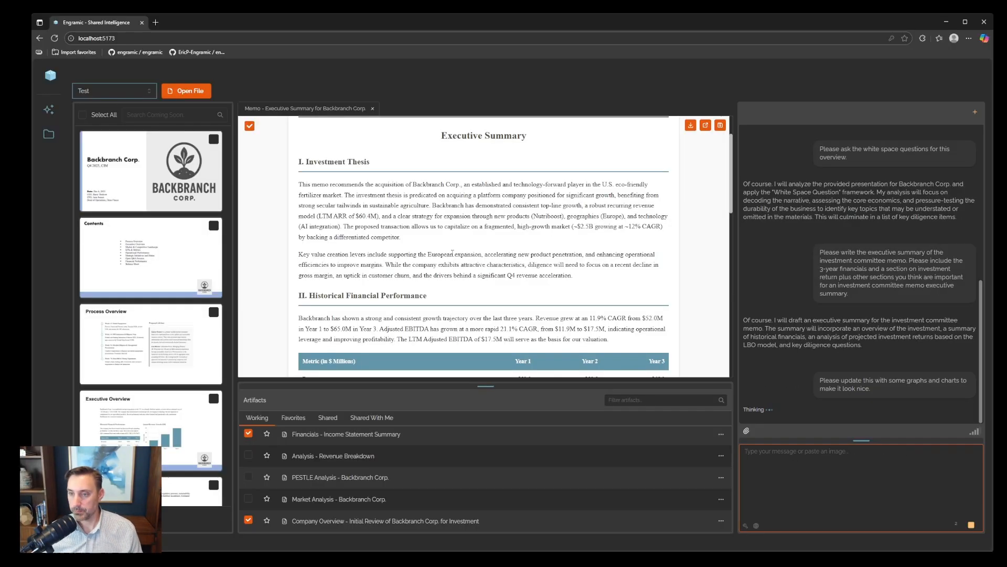
# Step: Examine the updated executive summary memo, including its financial and returns charts, tables, and key risks and diligence areas
pyautogui.scroll(-2, 685, 306)
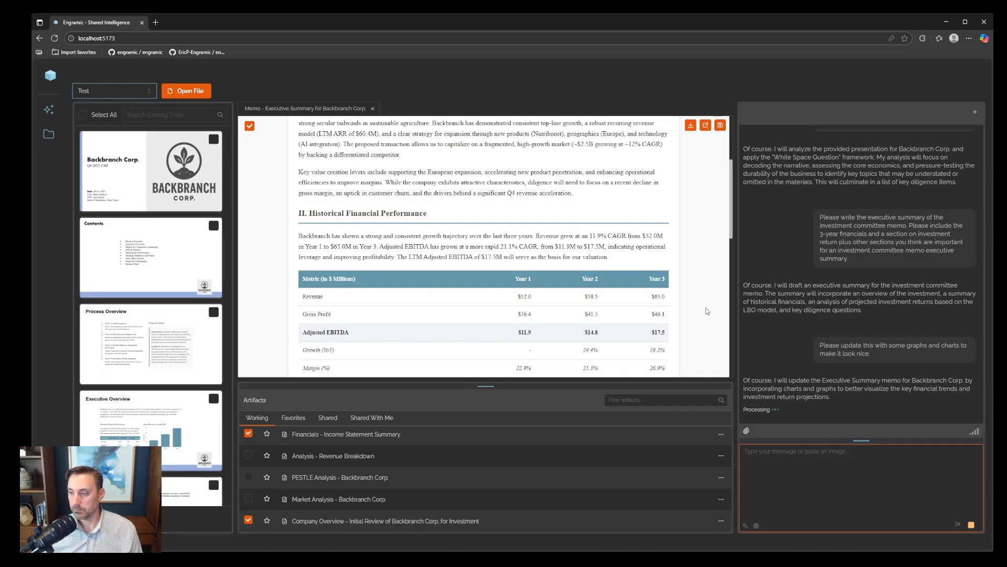
pyautogui.scroll(-5, 556, 266)
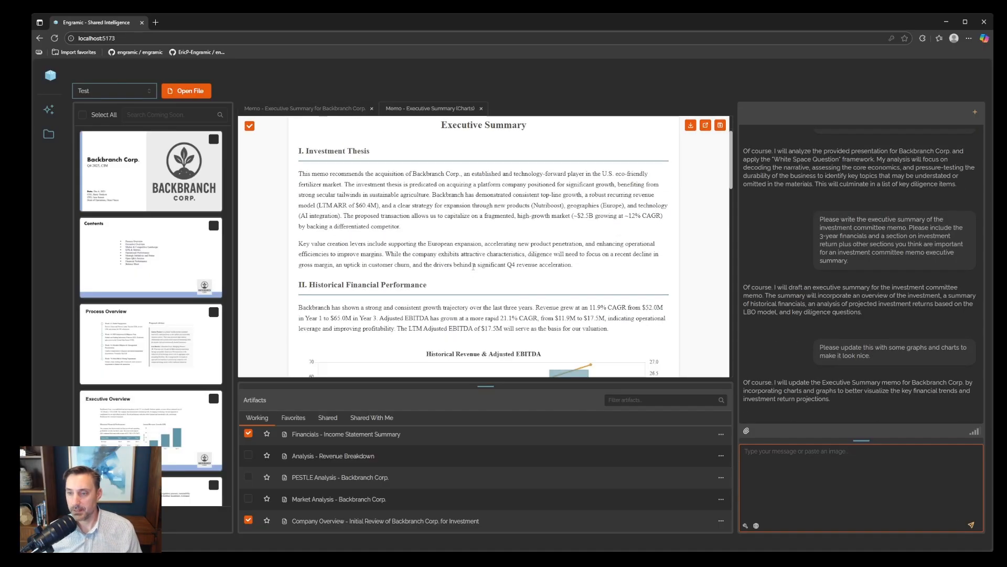
pyautogui.moveTo(601, 276)
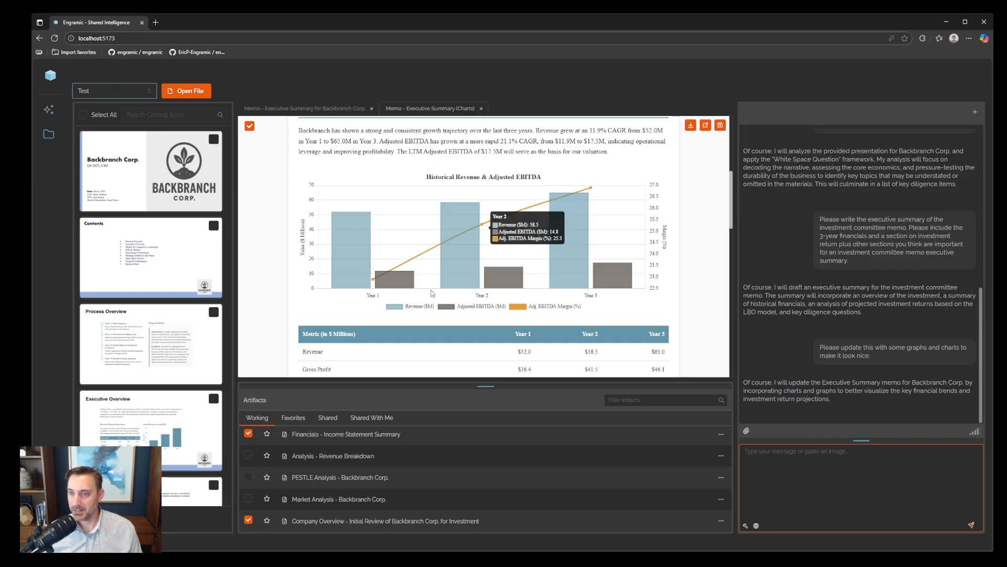
pyautogui.scroll(-3, 596, 321)
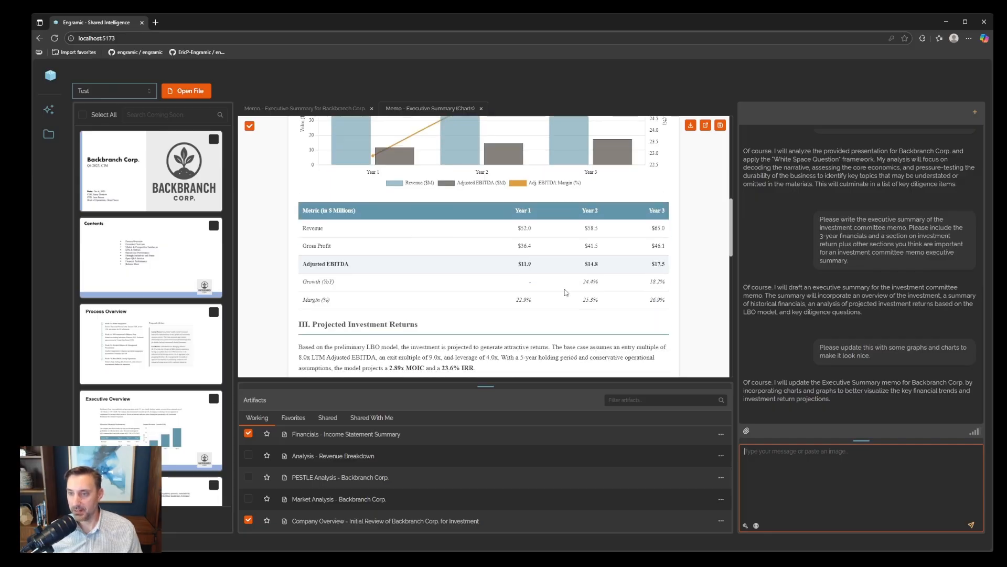
pyautogui.scroll(3, 687, 277)
pyautogui.scroll(-5, 686, 277)
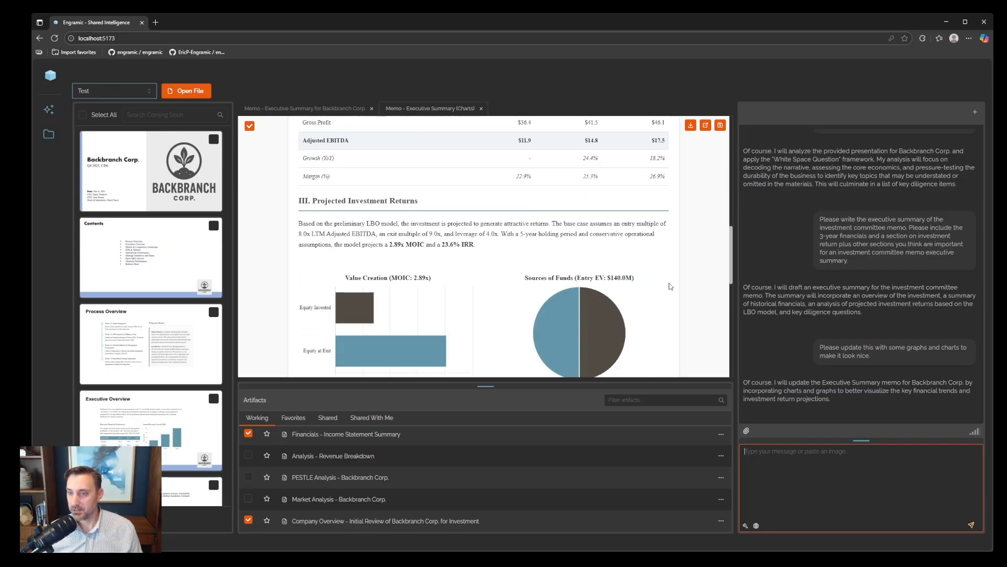
pyautogui.scroll(-5, 524, 227)
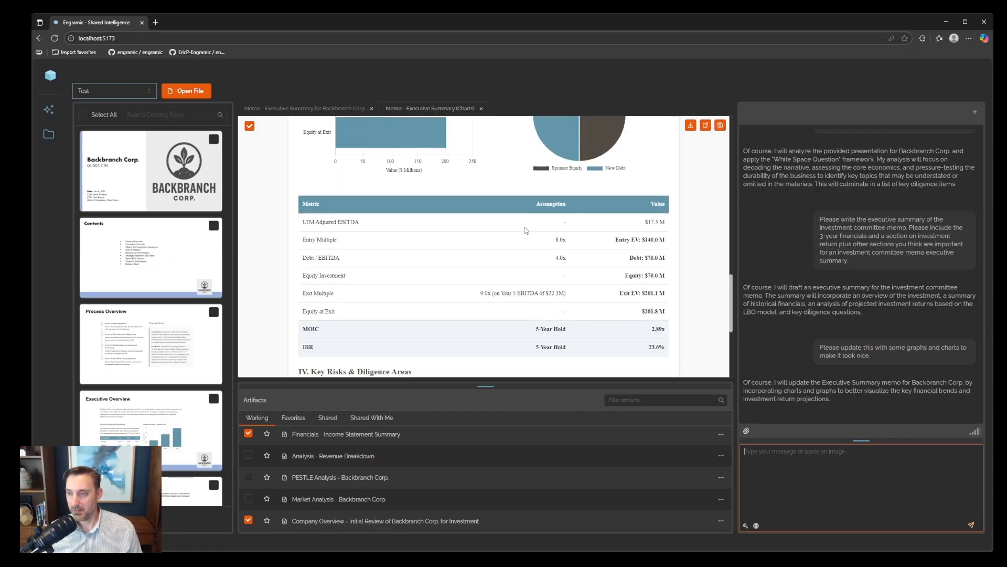
pyautogui.scroll(3, 540, 273)
pyautogui.scroll(-4, 556, 277)
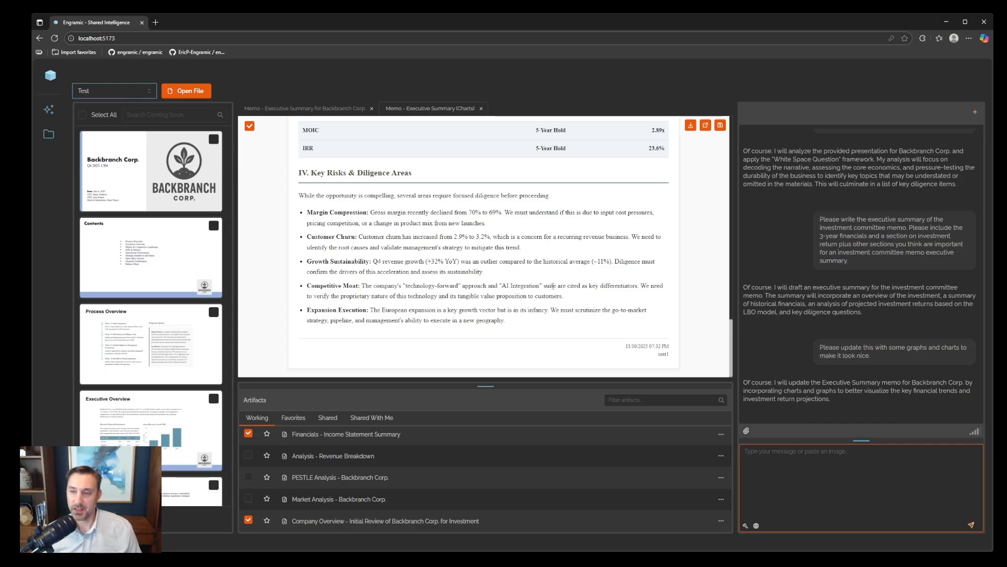
pyautogui.scroll(4, 416, 278)
pyautogui.scroll(-4, 416, 279)
pyautogui.scroll(12, 659, 238)
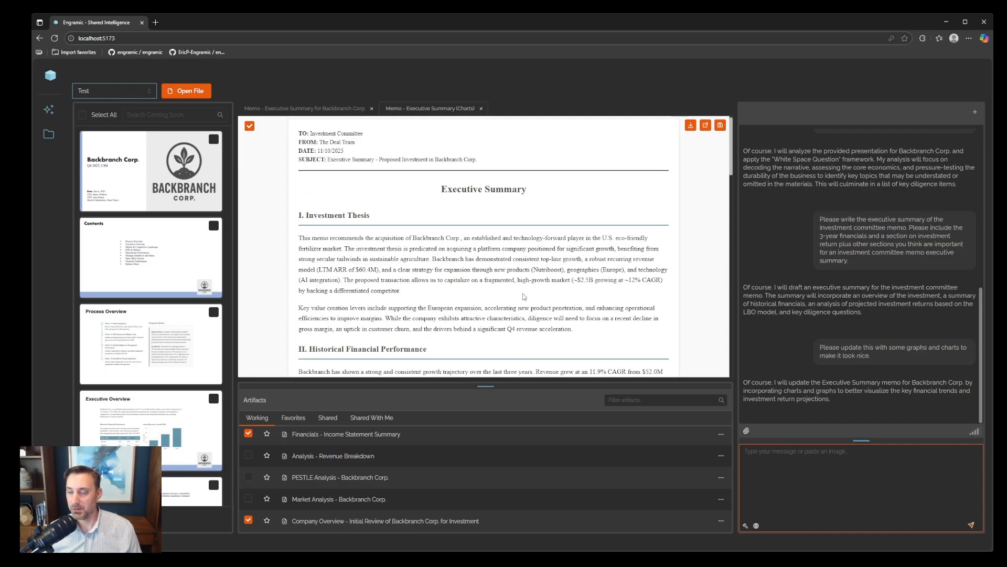
pyautogui.scroll(1, 441, 282)
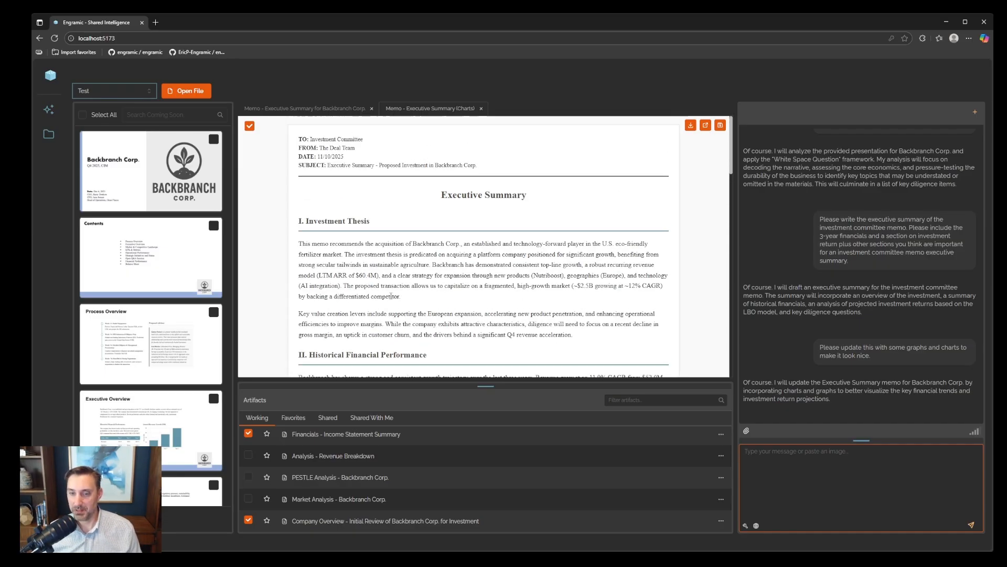
# Step: Exclude the Income Statement Summary, Company Overview and LBO Model artifacts from the context and save the charted memo as an artifact
pyautogui.click(251, 435)
pyautogui.click(248, 519)
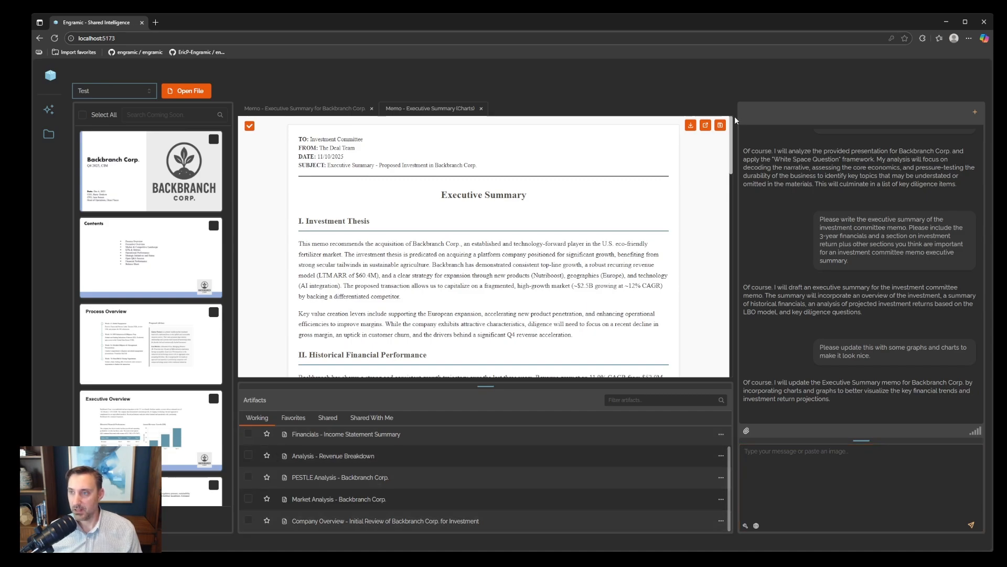
pyautogui.click(722, 127)
pyautogui.click(248, 458)
pyautogui.click(248, 458)
# Step: Rename the saved Memo - Executive Summary (Charts) artifact to "Memo. Section 1" and close both open memos
pyautogui.click(721, 437)
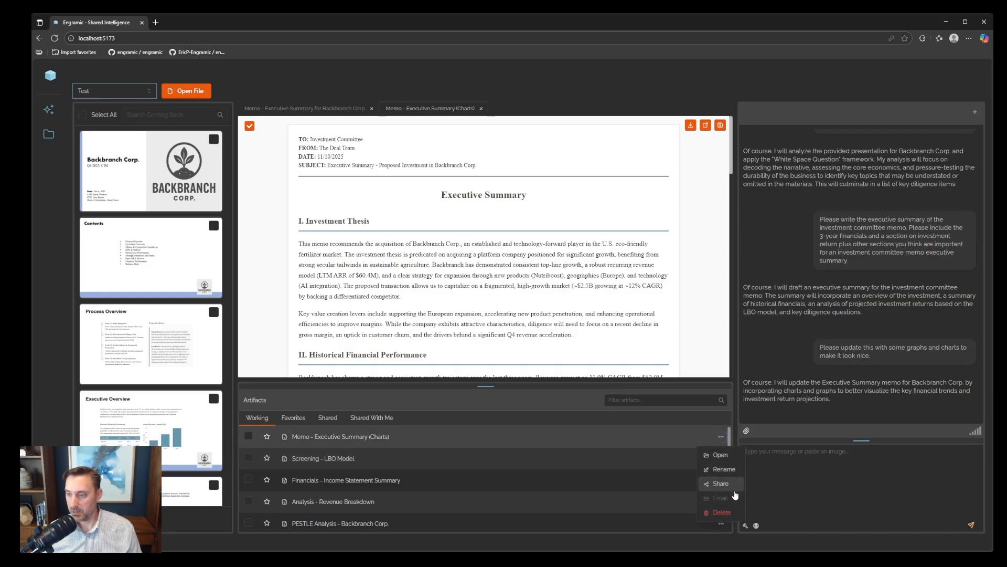
pyautogui.click(724, 469)
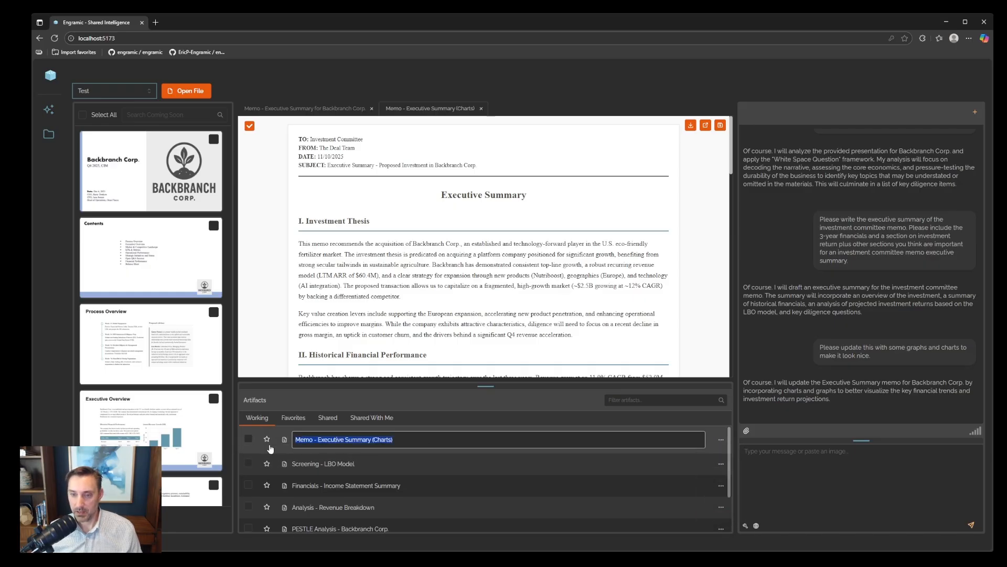
pyautogui.write('Memo. Section 1')
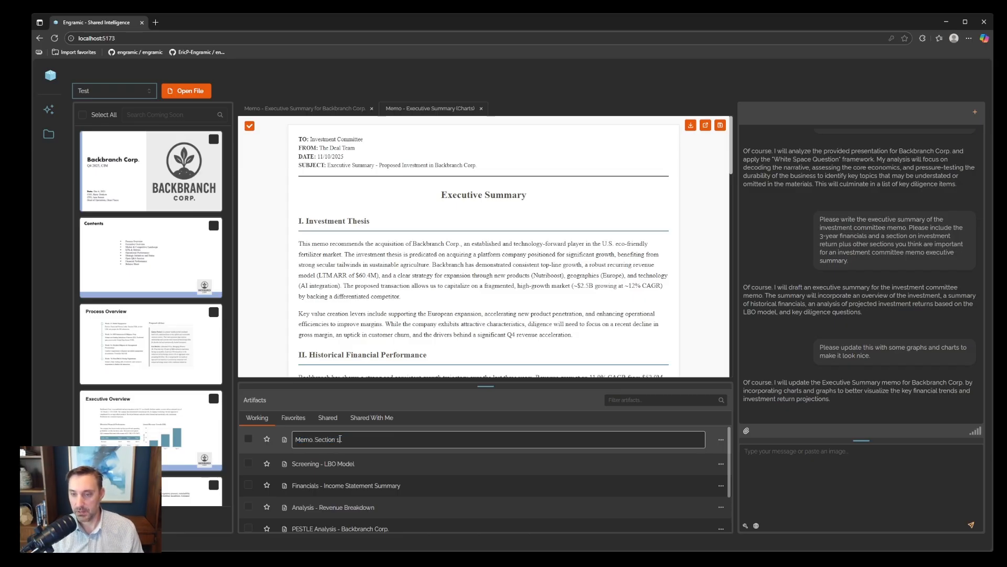
pyautogui.press('Return')
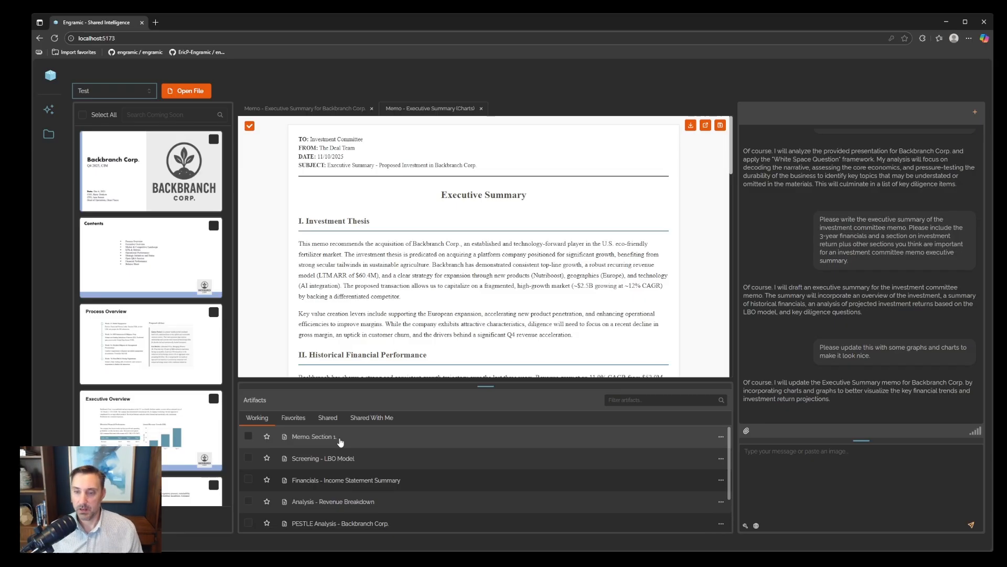
pyautogui.click(481, 109)
pyautogui.click(373, 108)
# Step: Open ManagementCall.pdf as the source file and select all of its pages
pyautogui.scroll(-2, 353, 511)
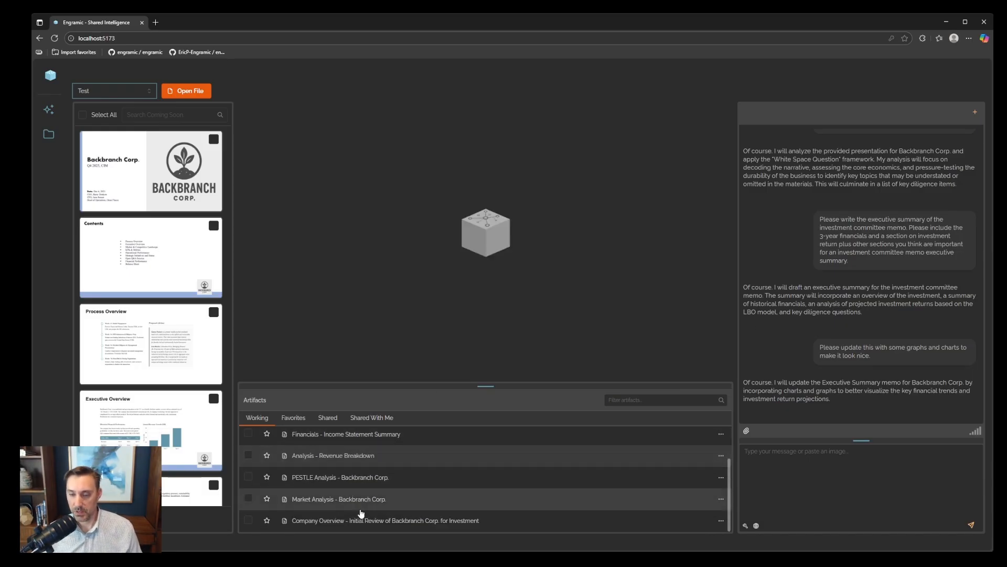
pyautogui.click(187, 91)
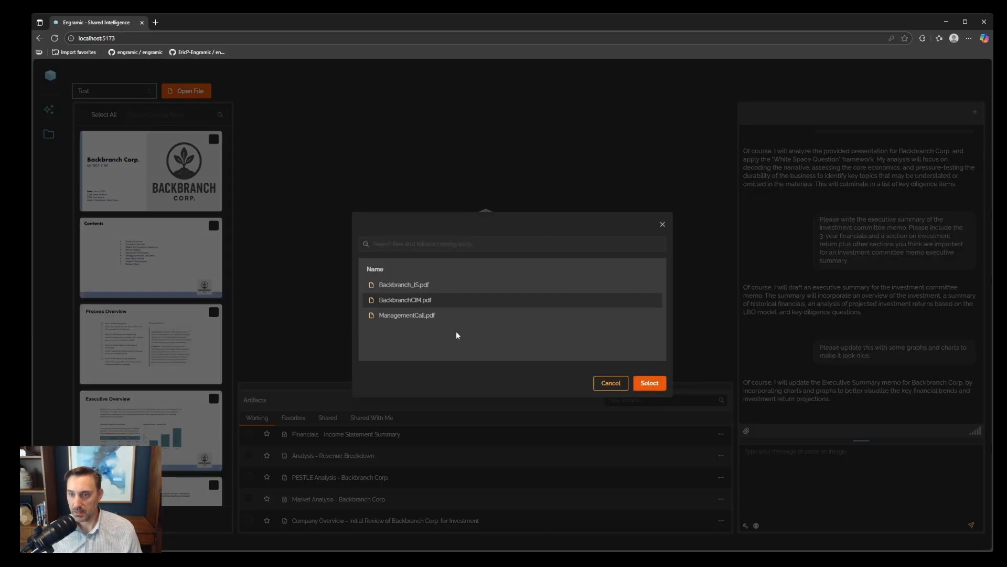
pyautogui.click(648, 387)
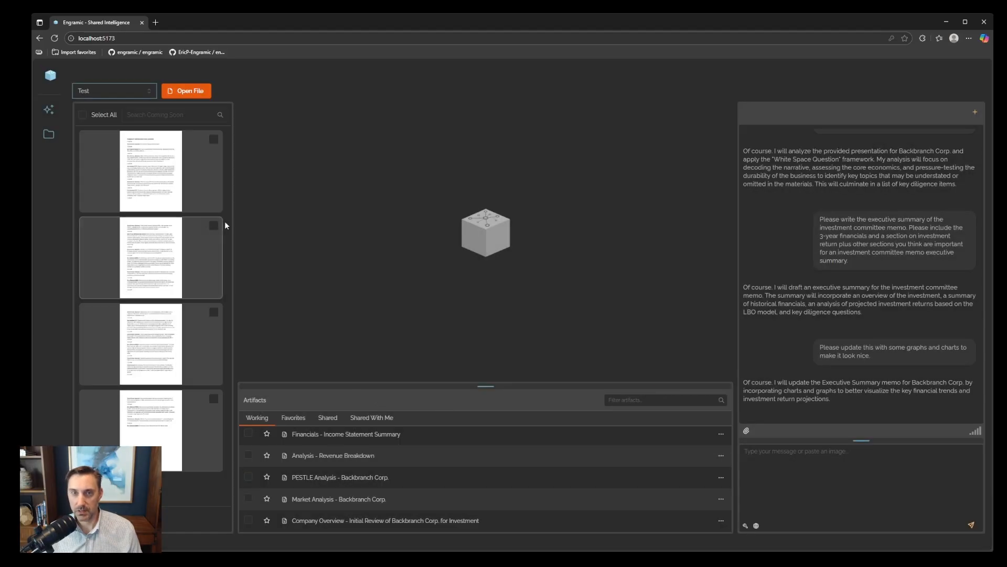
pyautogui.click(84, 115)
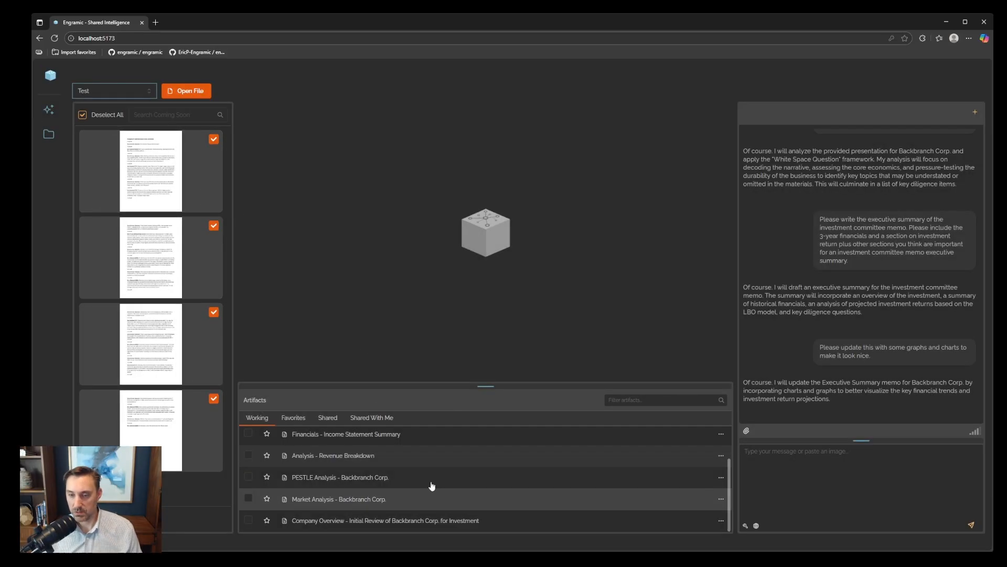
# Step: Include the Company Overview - Initial Review of Backbranch Corp. for Investment and Memo. Section 1 artifacts in the context
pyautogui.scroll(2, 367, 488)
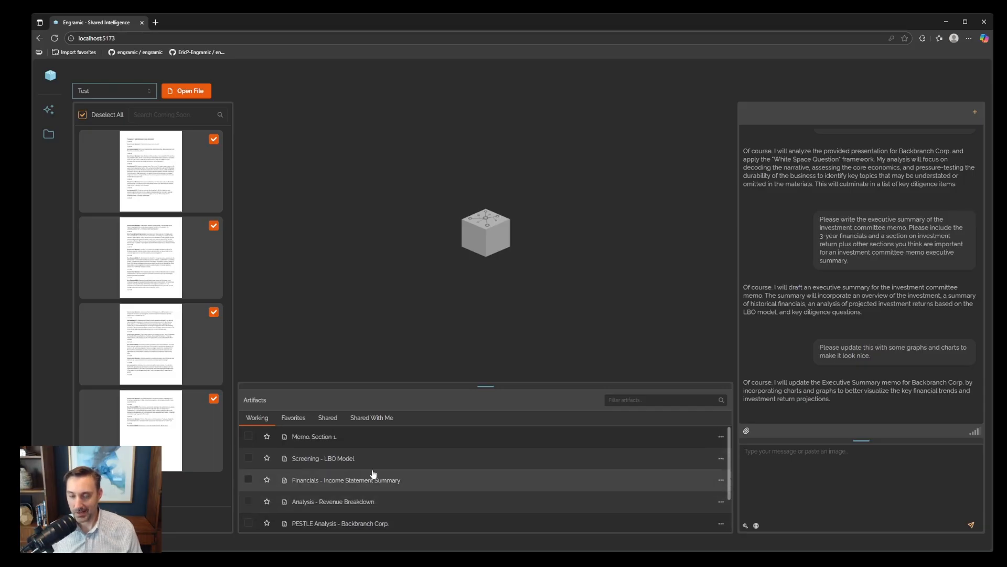
pyautogui.scroll(-2, 416, 477)
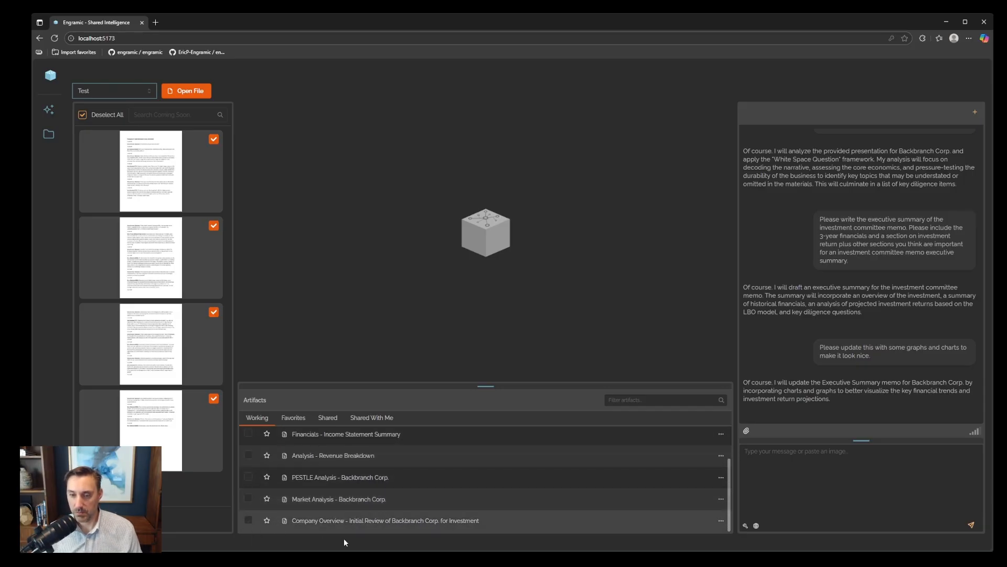
pyautogui.click(248, 520)
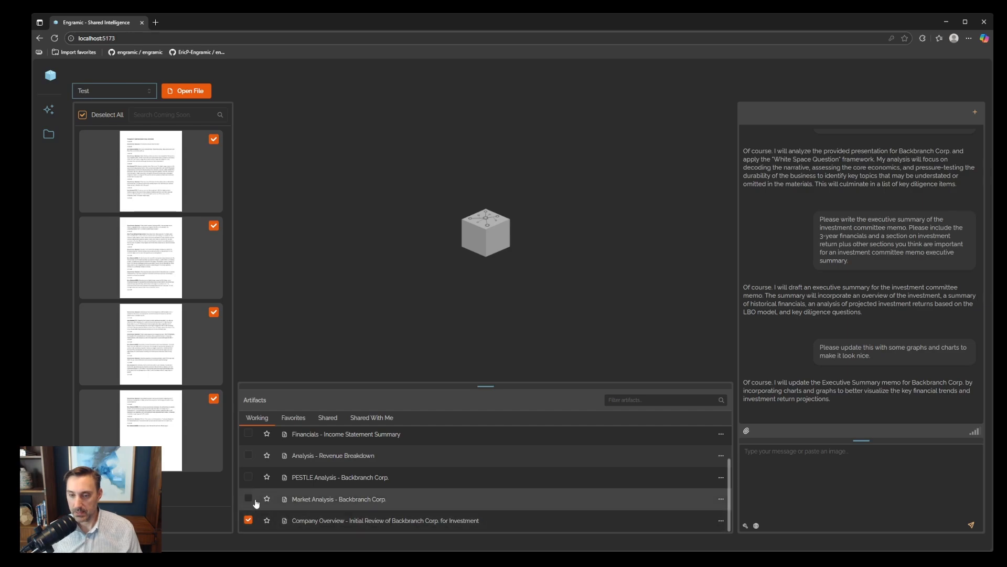
pyautogui.click(808, 470)
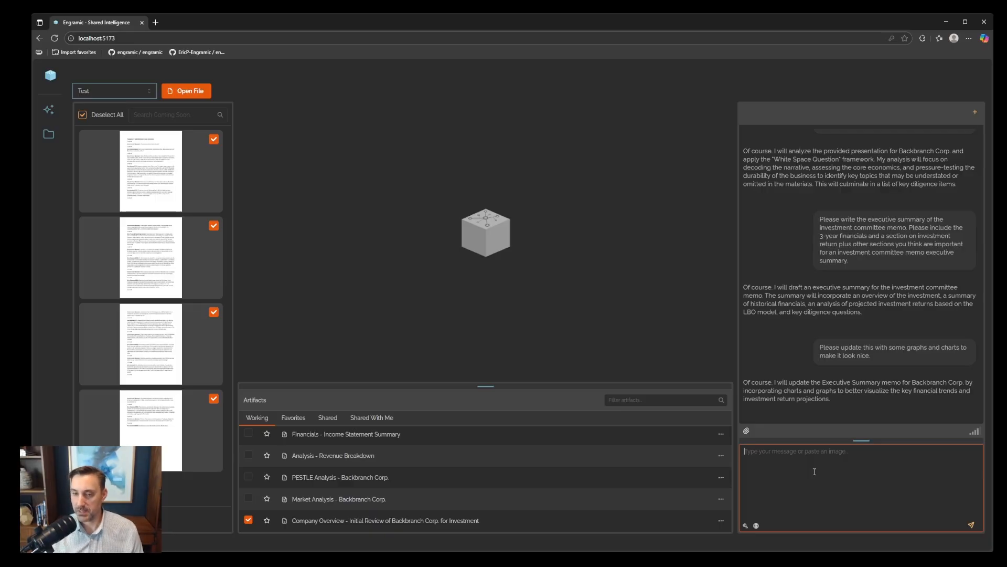
pyautogui.click(248, 438)
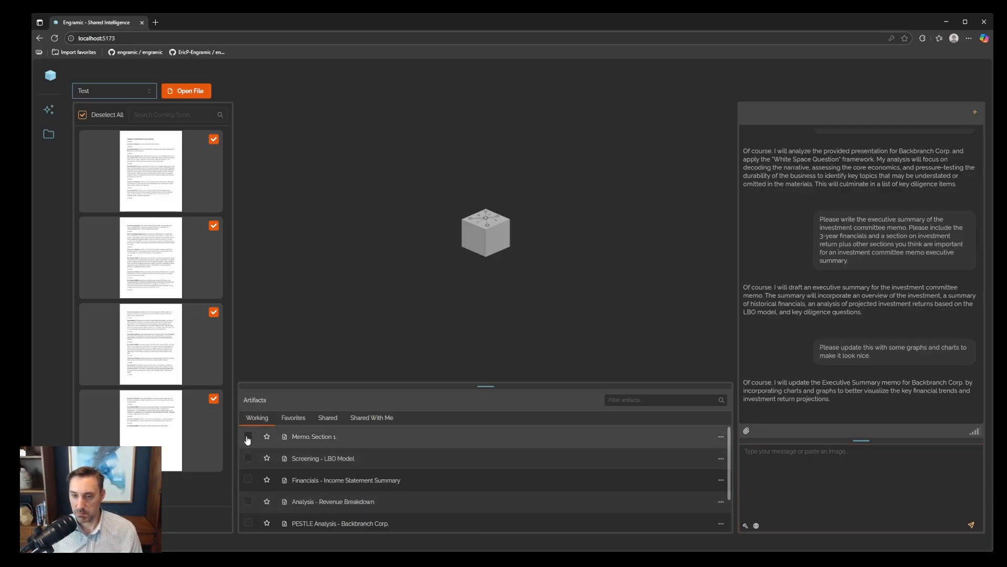
pyautogui.click(248, 437)
# Step: Request the memo's next section as the company overview, light on products and services because that section is next
pyautogui.click(820, 475)
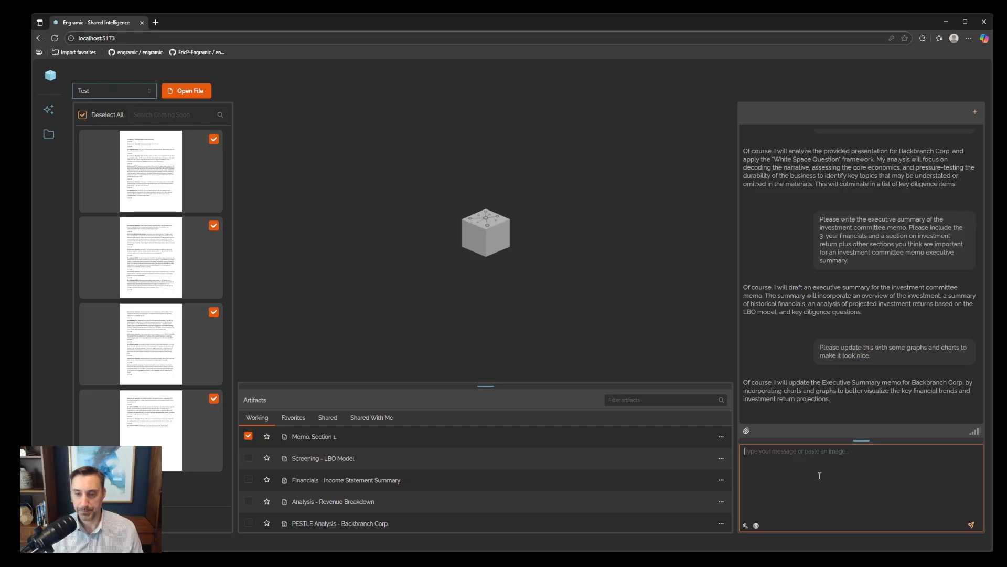
pyautogui.write('Please write my next section of my memo. This section should be the company overview, but be light on Products and services, that section is next.')
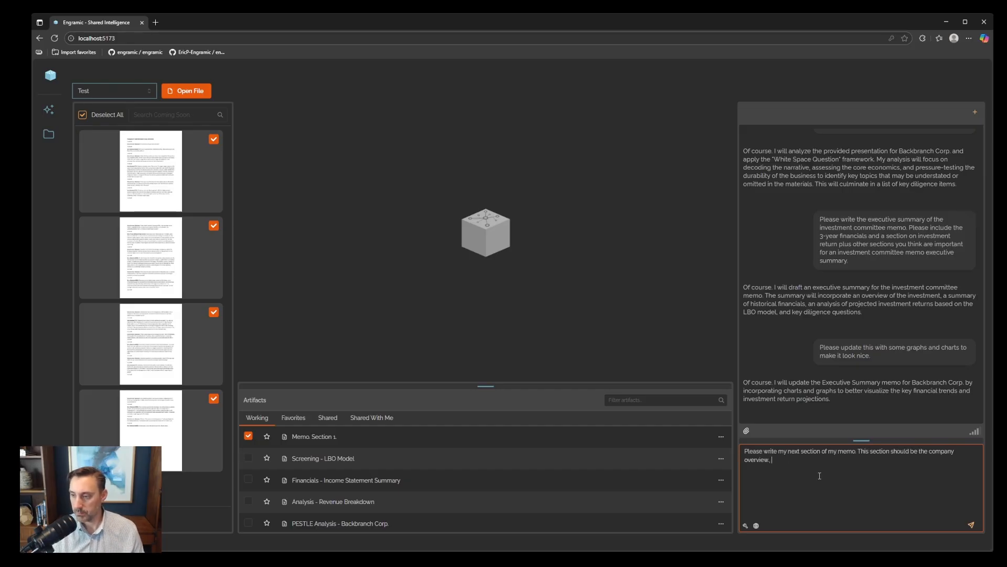
pyautogui.press('Return')
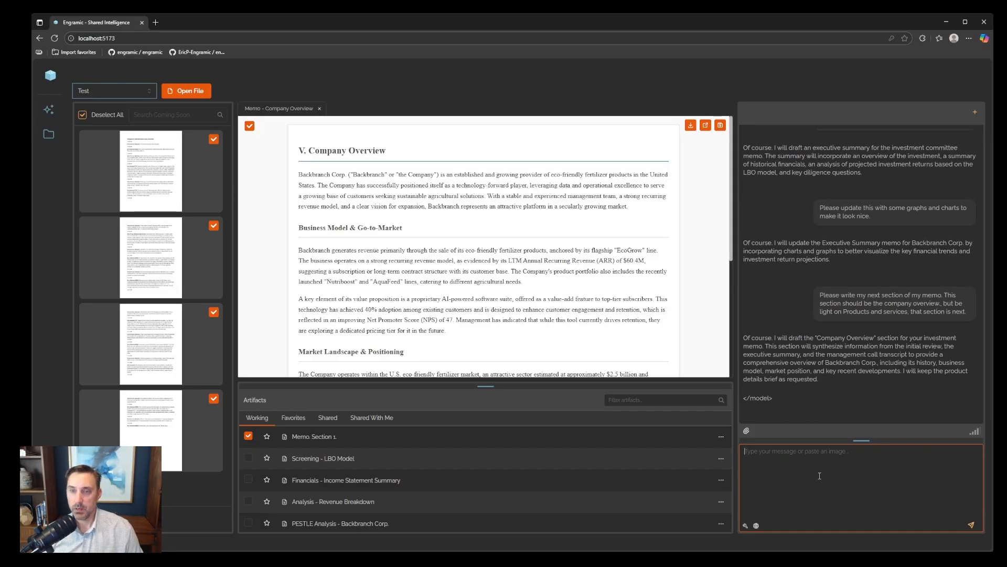
# Step: Review the generated Company Overview section and deselect all four pages of the management call document
pyautogui.scroll(-10, 383, 241)
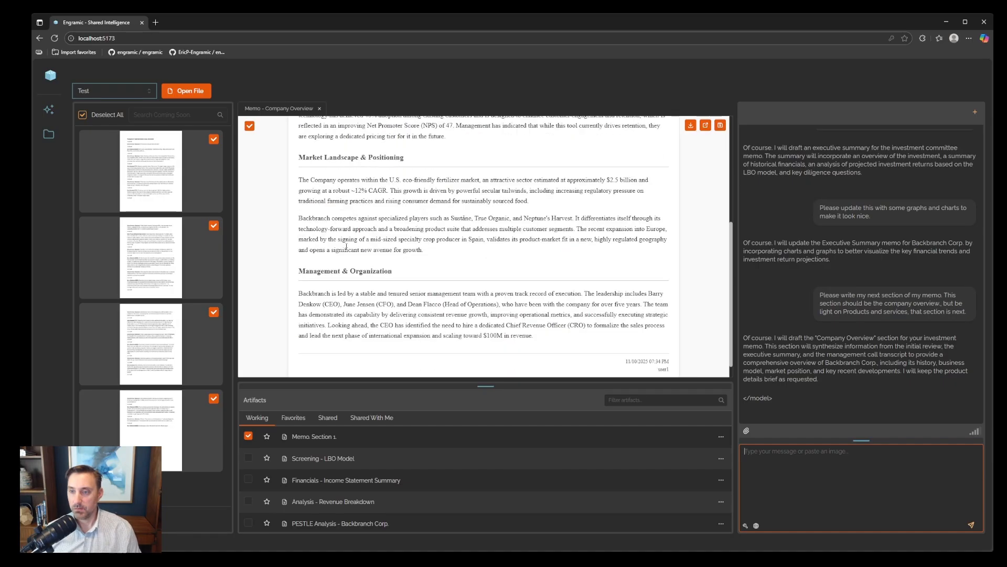
pyautogui.scroll(10, 374, 254)
pyautogui.scroll(1, 377, 237)
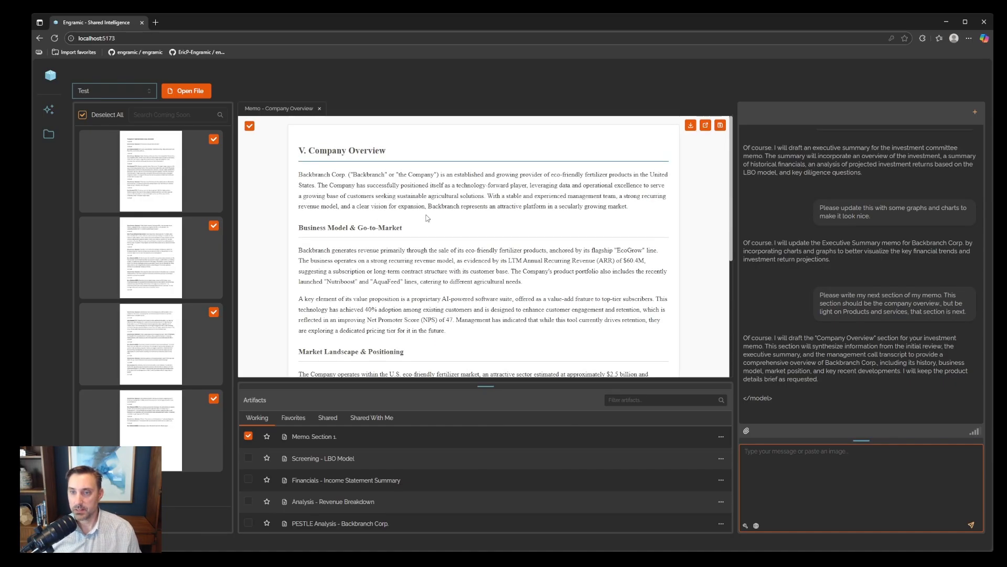
pyautogui.scroll(-5, 424, 220)
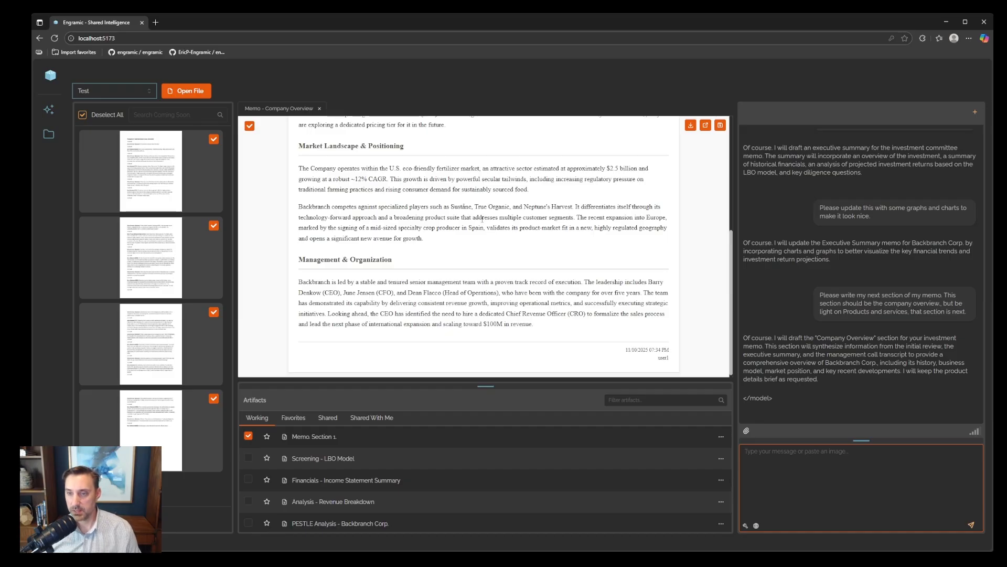
pyautogui.click(214, 139)
pyautogui.click(213, 225)
pyautogui.click(213, 312)
pyautogui.click(214, 398)
pyautogui.scroll(5, 382, 257)
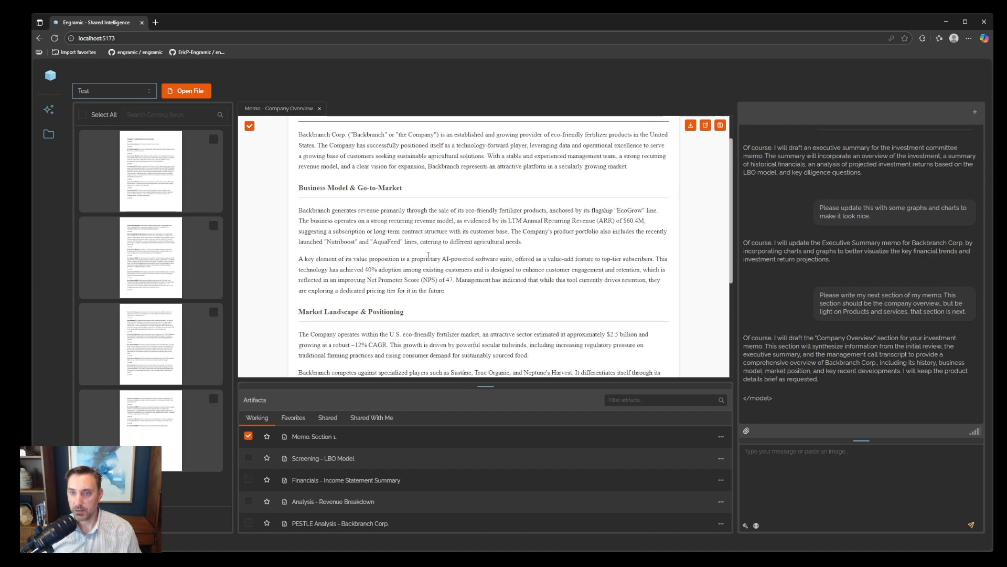
pyautogui.scroll(-3, 382, 257)
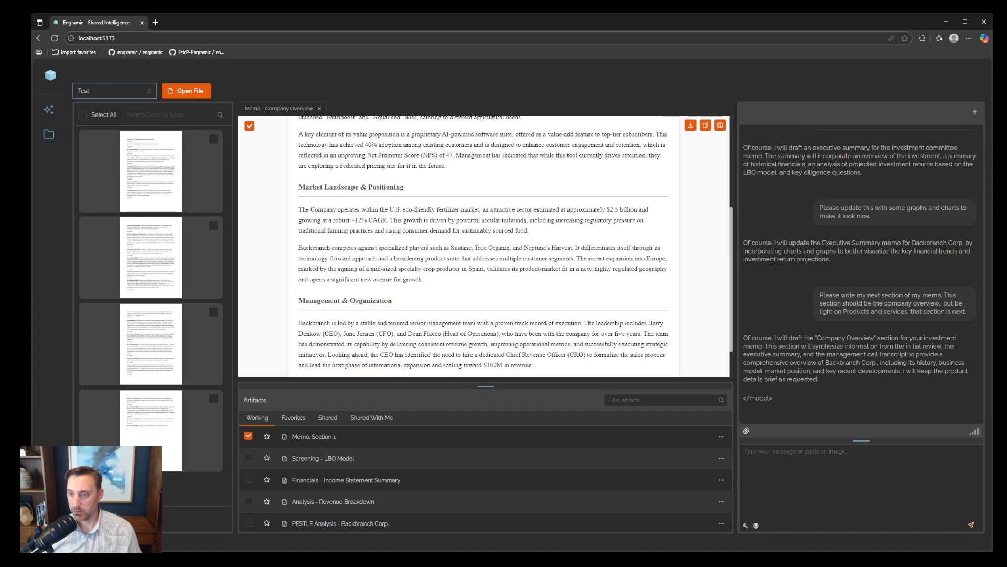
pyautogui.scroll(-1, 427, 247)
pyautogui.scroll(2, 430, 254)
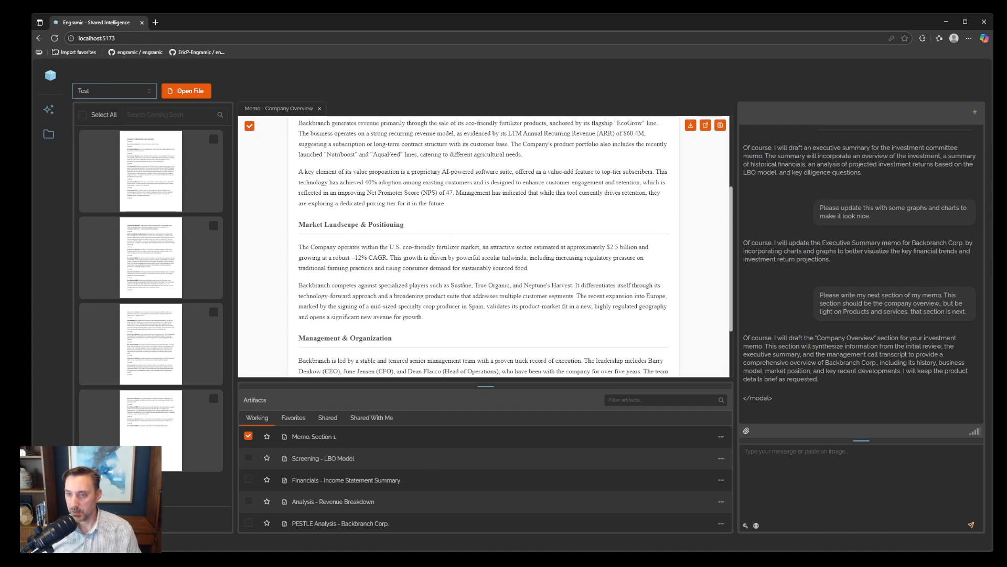
pyautogui.scroll(3, 425, 321)
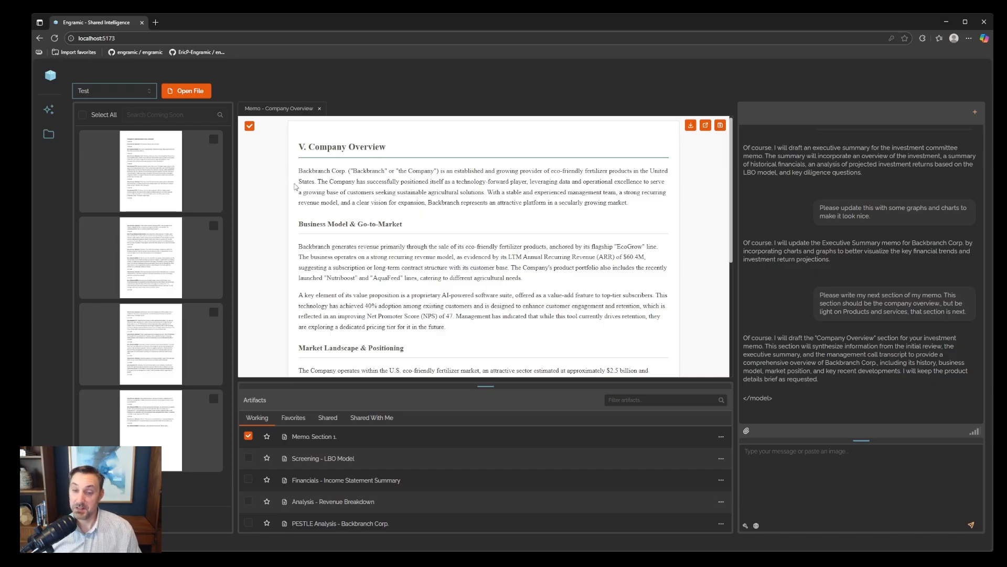
# Step: Deselect the Company Overview document, save it as an artifact and rename that artifact to Memo - Section 2
pyautogui.click(250, 126)
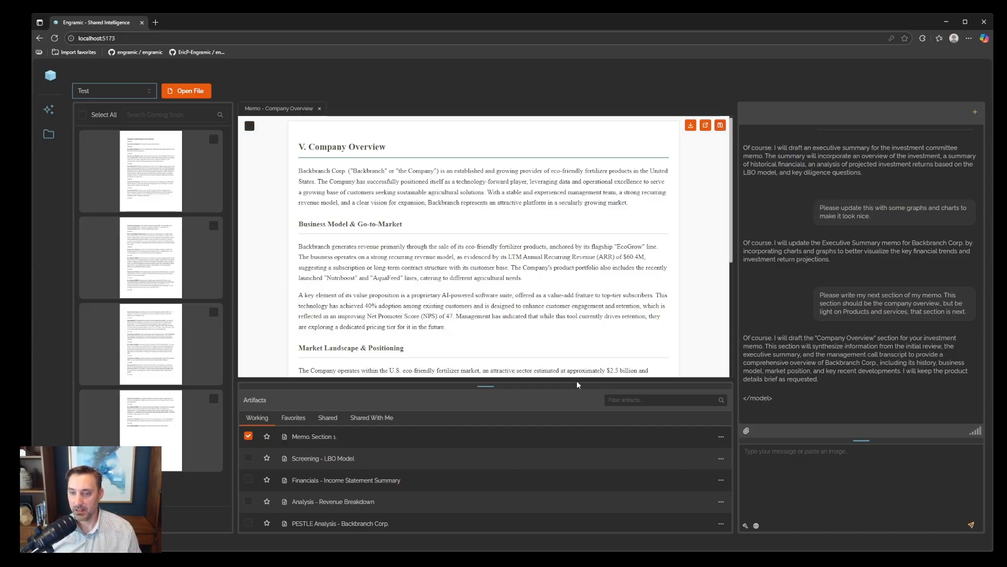
pyautogui.click(722, 437)
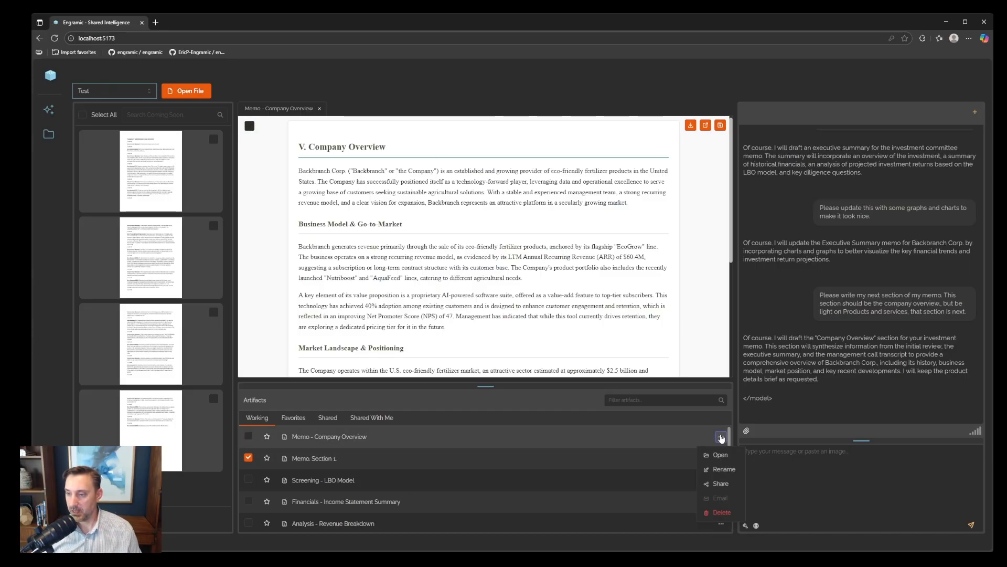
pyautogui.click(716, 465)
pyautogui.moveTo(357, 437); pyautogui.dragTo(316, 436)
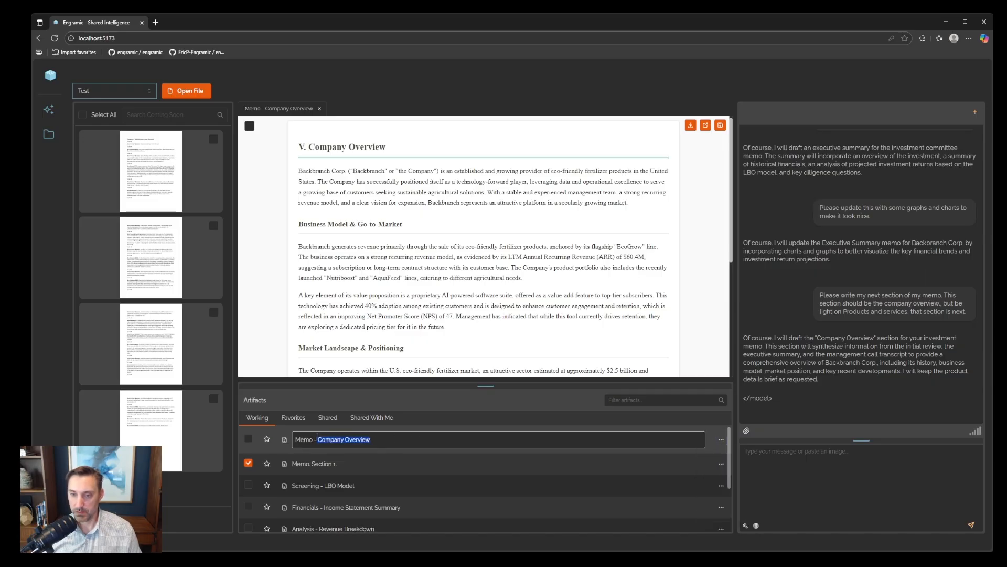
pyautogui.press('BackSpace')
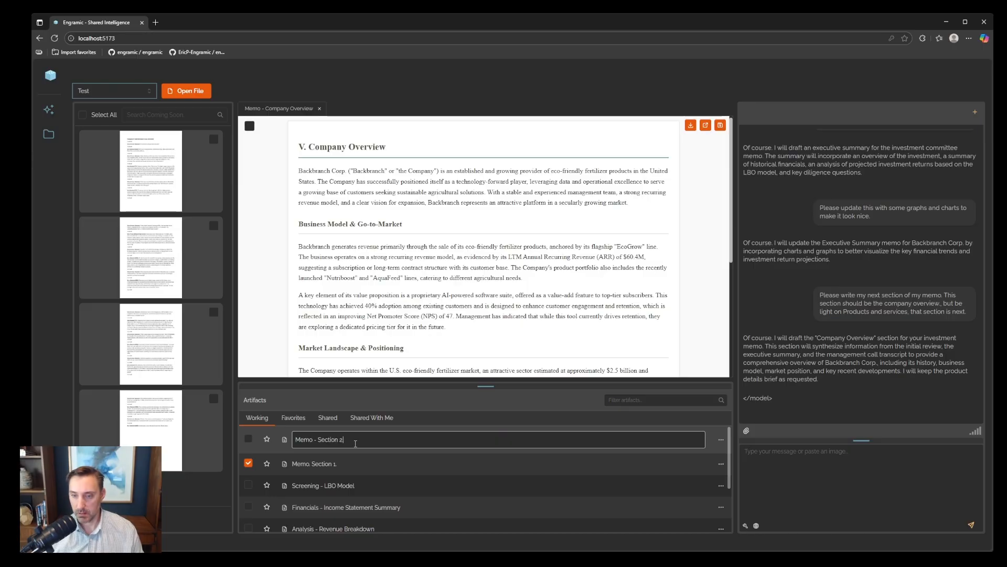
pyautogui.press('Return')
# Step: Include the Market Analysis - Backbranch Corp. artifact in the context and deselect the two memo section artifacts
pyautogui.click(248, 436)
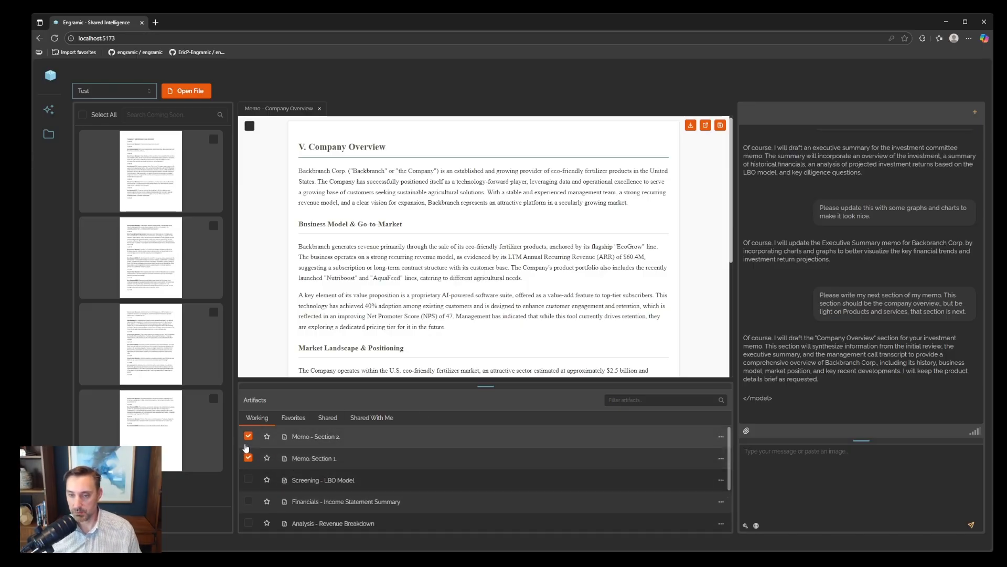
pyautogui.scroll(-3, 402, 462)
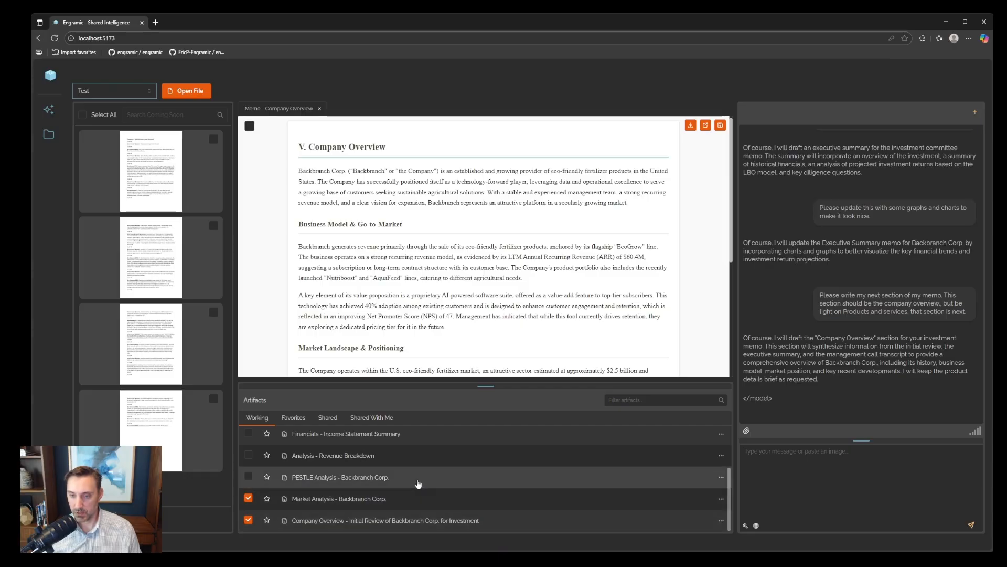
pyautogui.scroll(5, 412, 462)
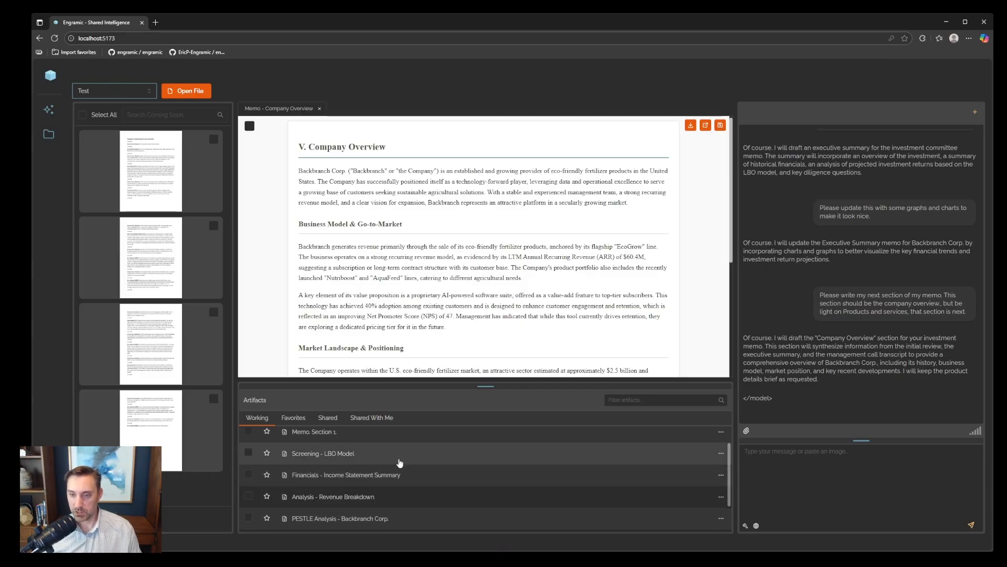
# Step: Open BackbranchCIM.pdf as the source file
pyautogui.click(183, 92)
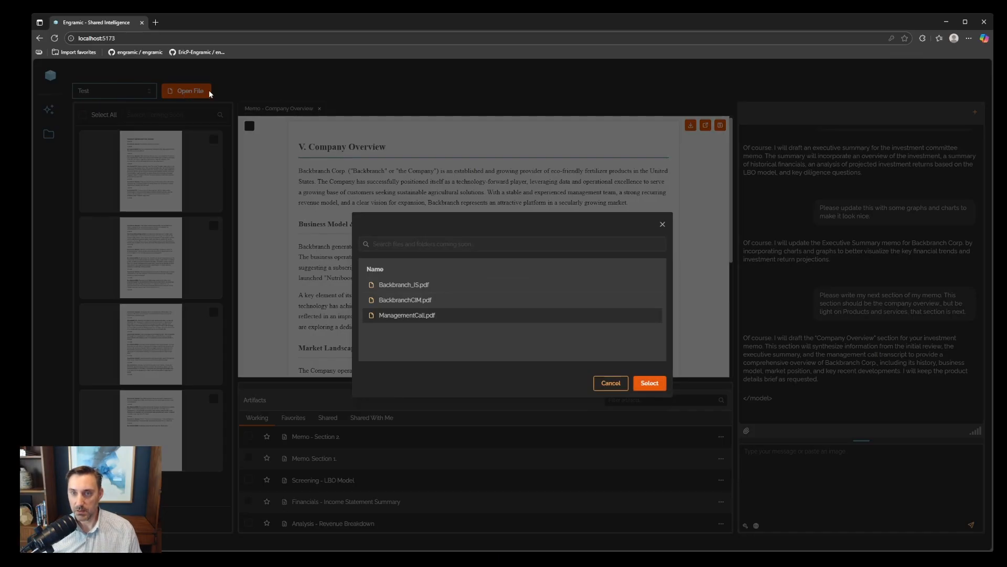
pyautogui.click(415, 304)
pyautogui.click(653, 384)
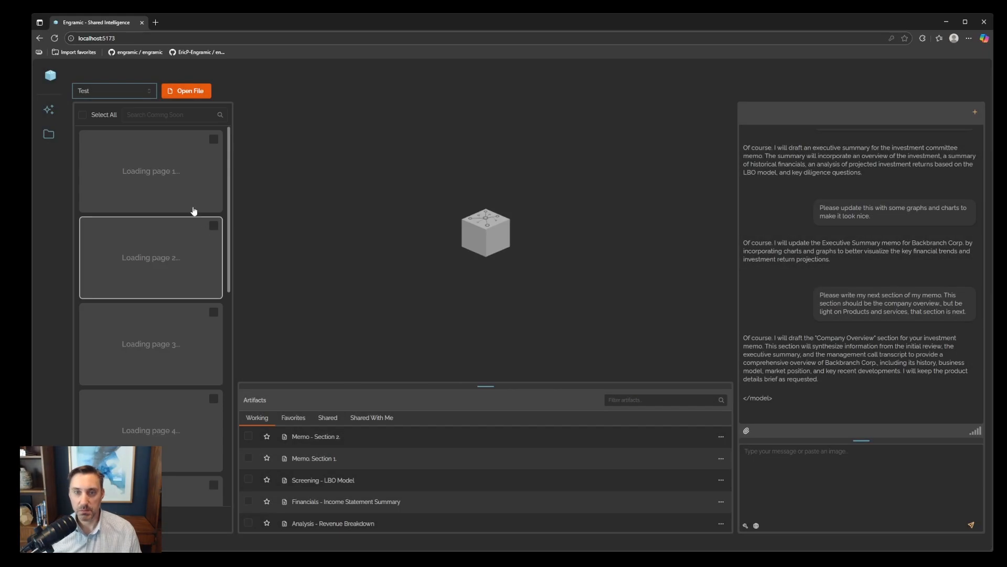
# Step: Look through the enlarged pages of BackbranchCIM.pdf and return to the thumbnail view
pyautogui.click(163, 177)
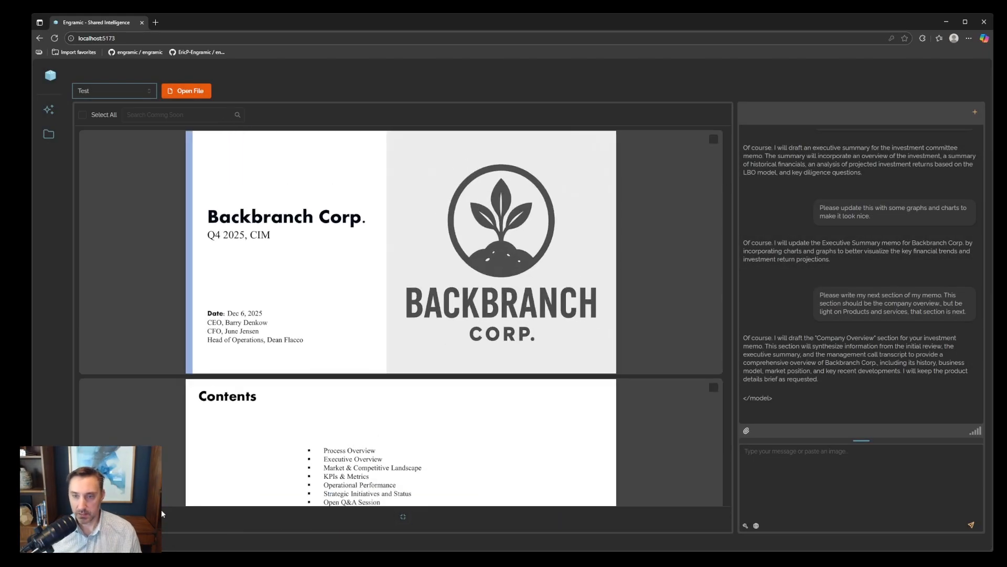
pyautogui.scroll(-20, 407, 316)
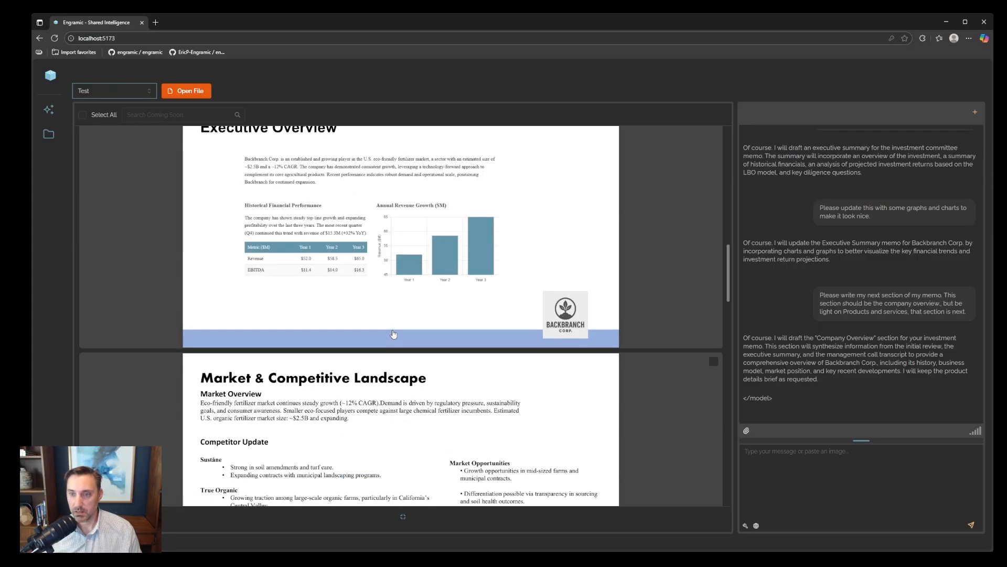
pyautogui.scroll(-18, 392, 334)
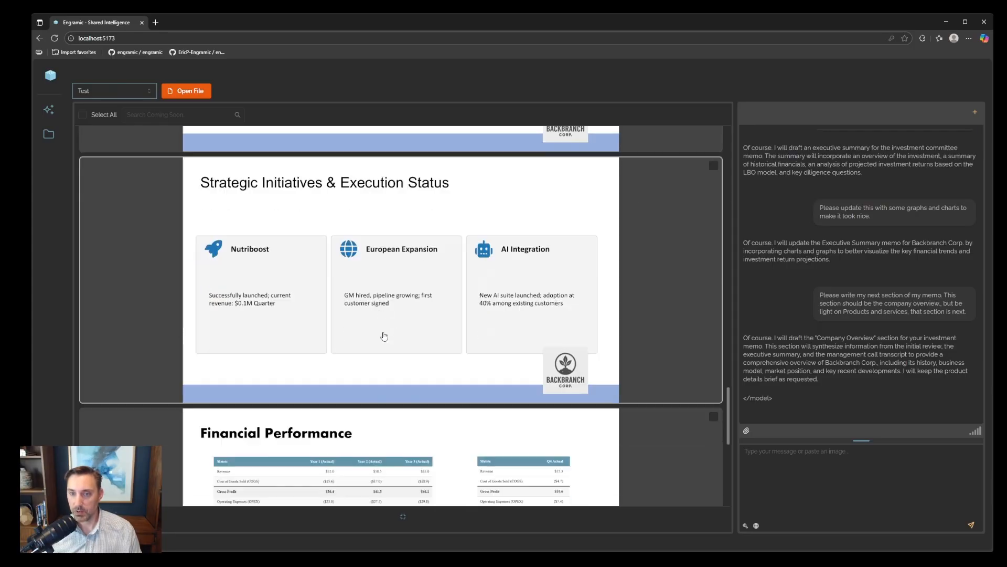
pyautogui.scroll(10, 378, 330)
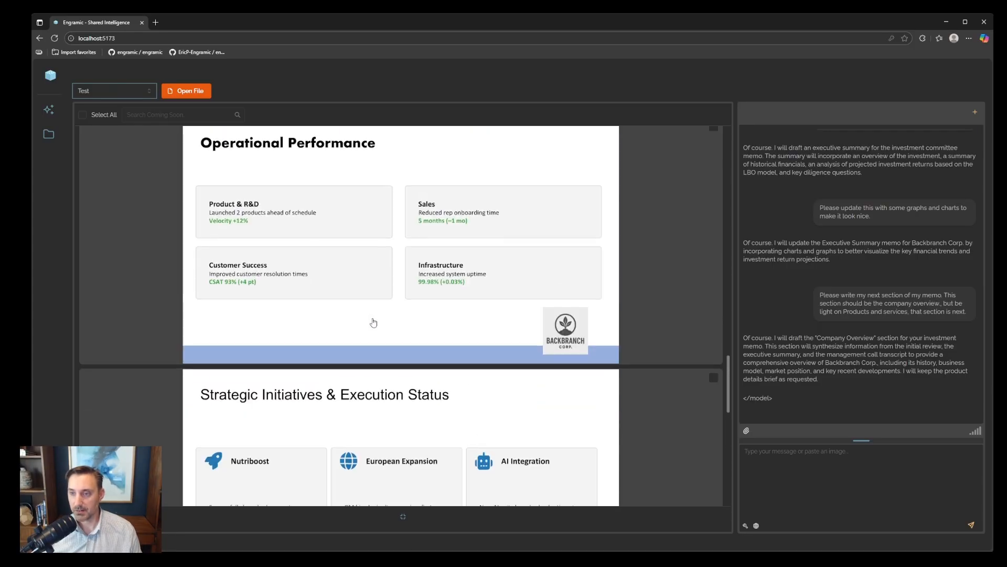
pyautogui.scroll(12, 373, 323)
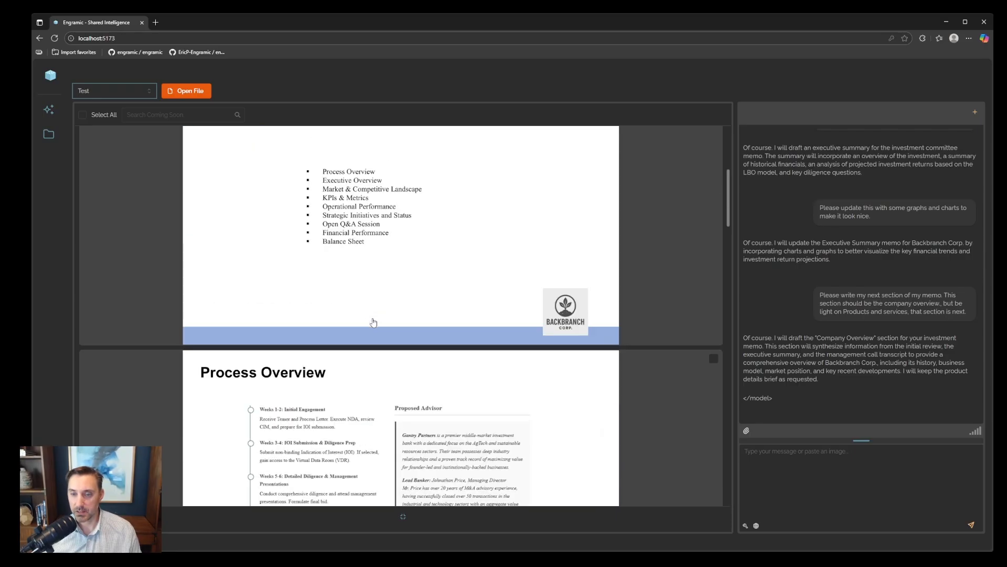
pyautogui.scroll(5, 368, 329)
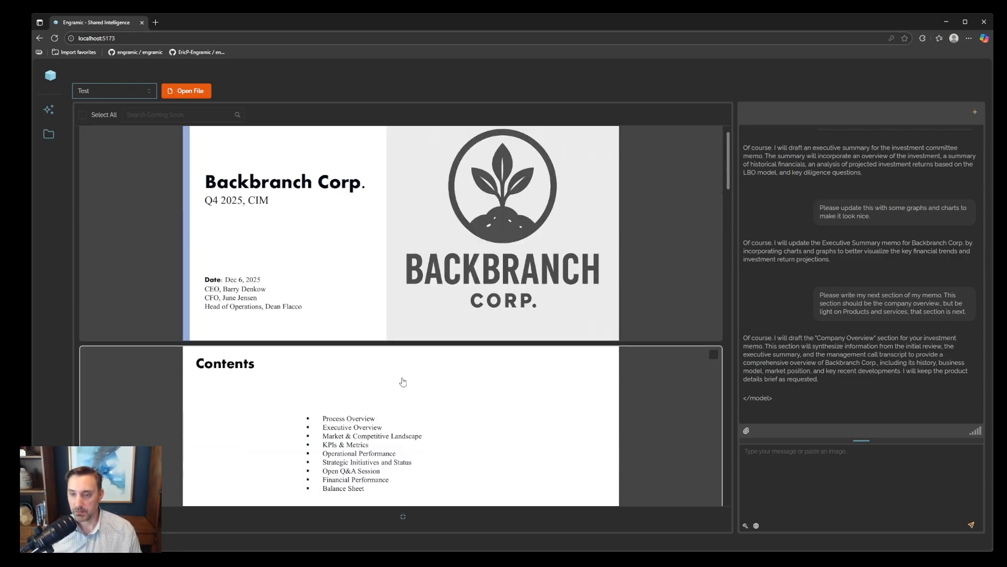
pyautogui.click(403, 516)
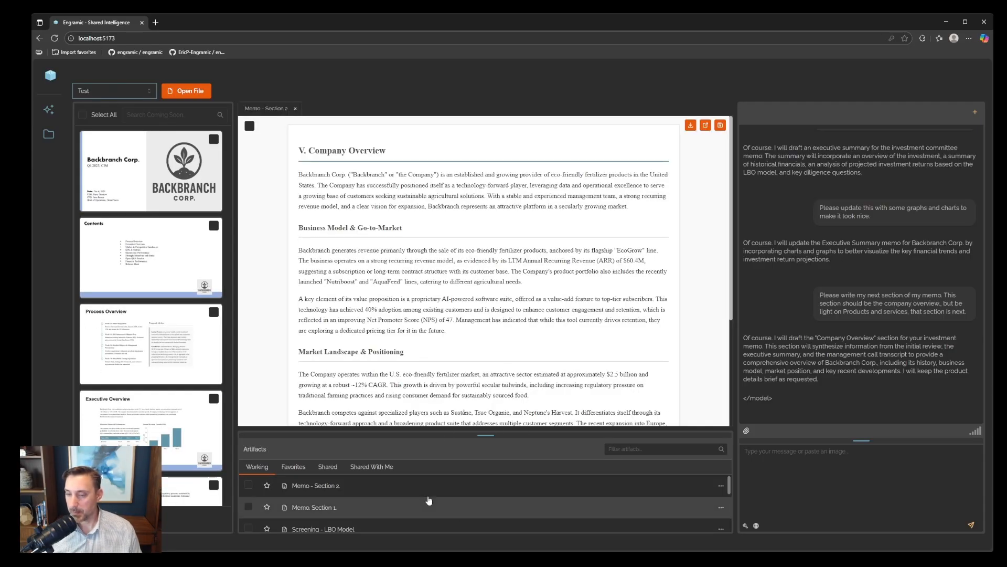
# Step: Include the PESTLE Analysis - Backbranch Corp., Memo - Section 2 and Memo. Section 1 artifacts in the context
pyautogui.moveTo(483, 434); pyautogui.dragTo(419, 426)
pyautogui.moveTo(481, 334); pyautogui.dragTo(277, 257)
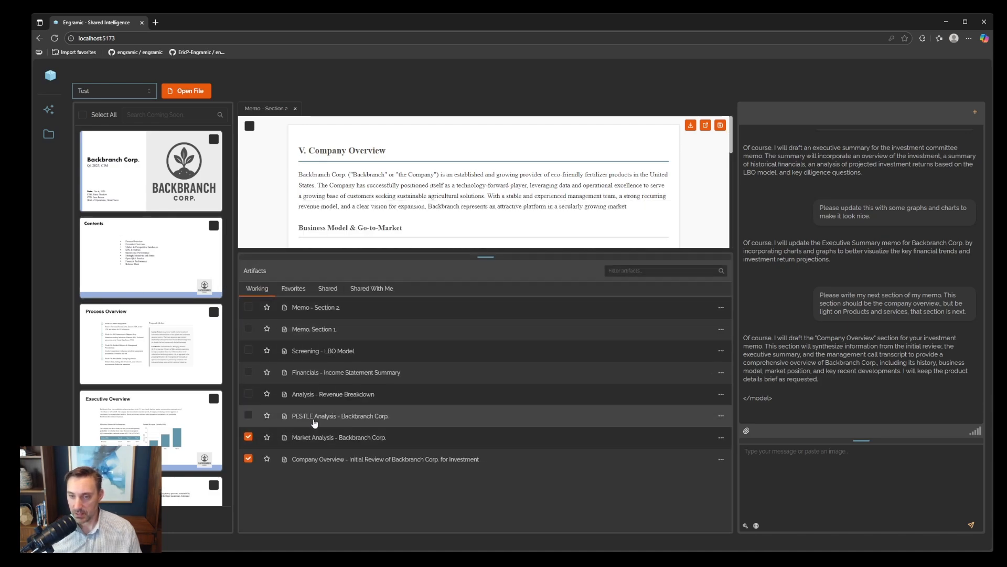
pyautogui.click(249, 415)
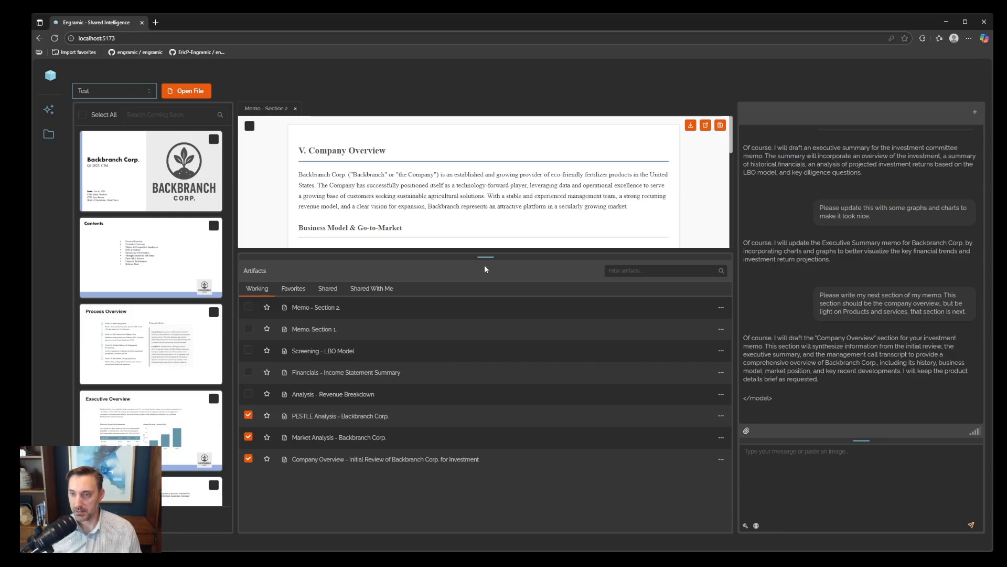
pyautogui.moveTo(483, 272); pyautogui.dragTo(481, 428)
pyautogui.click(248, 480)
pyautogui.click(248, 503)
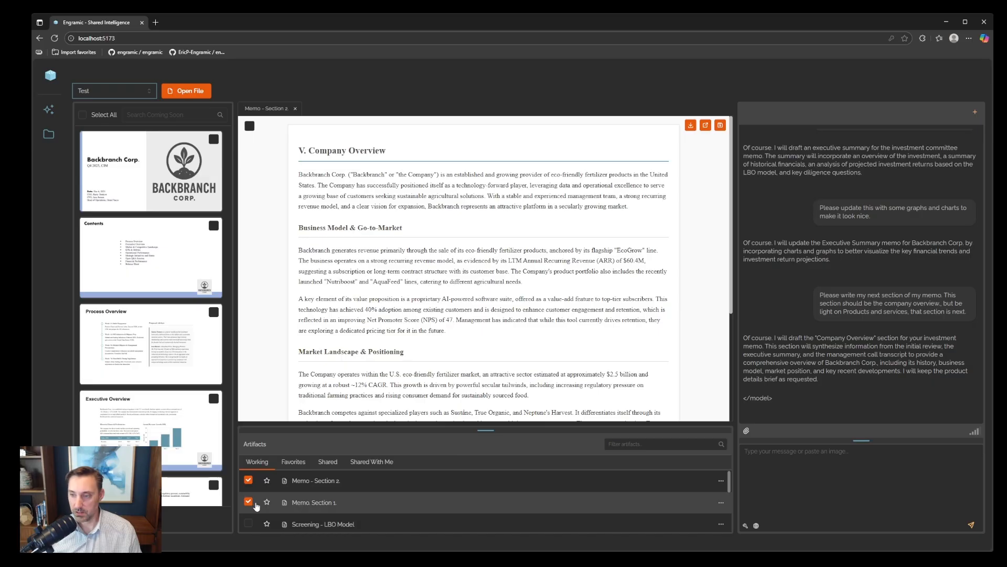
# Step: Request a section on Products and Market as the next section of the memo, section 3
pyautogui.moveTo(747, 434)
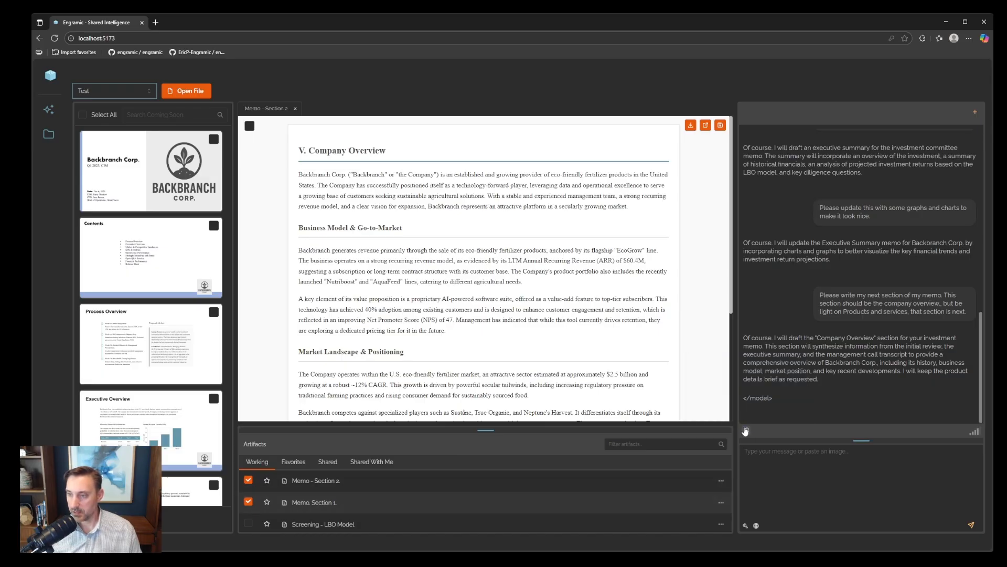
pyautogui.click(755, 462)
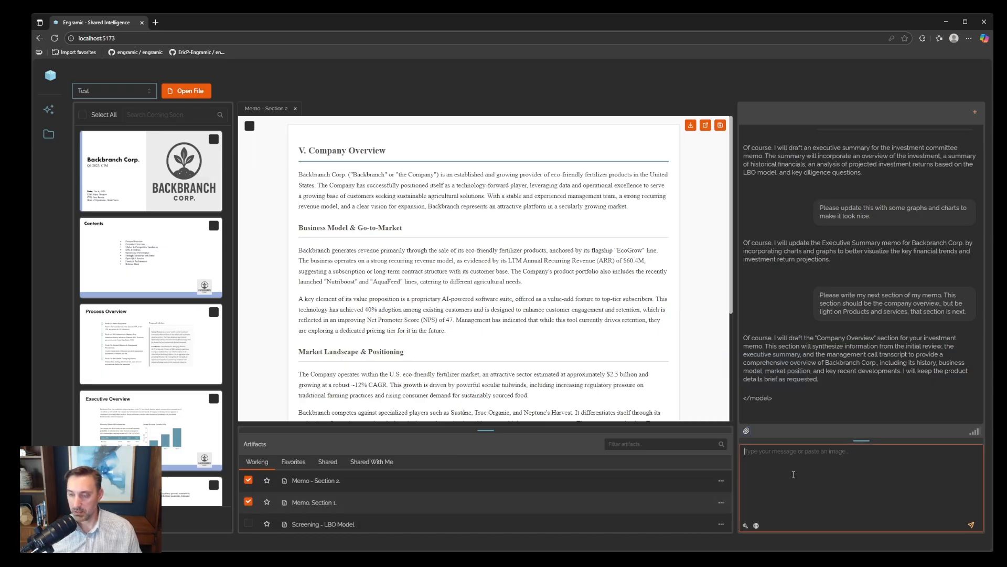
pyautogui.scroll(-5, 410, 503)
pyautogui.write('Please write me a section on Produ')
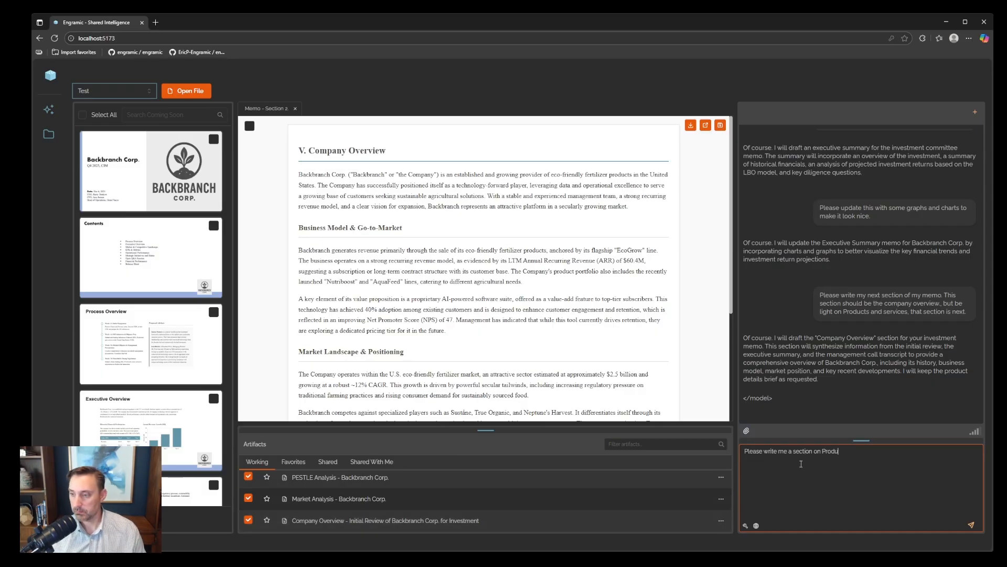
pyautogui.write('cts and Market for the next section of my memo (i.e section 3.)')
pyautogui.press('Return')
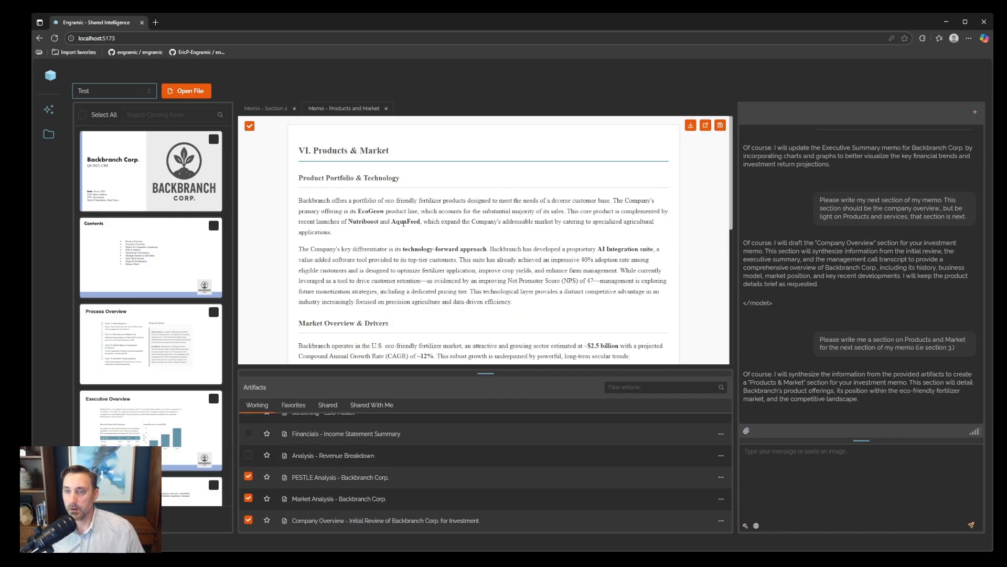
# Step: Review the generated Products & Market section and compare its Net Promoter Score statement with the one in Memo - Section 2
pyautogui.scroll(-1, 424, 215)
pyautogui.scroll(1, 427, 218)
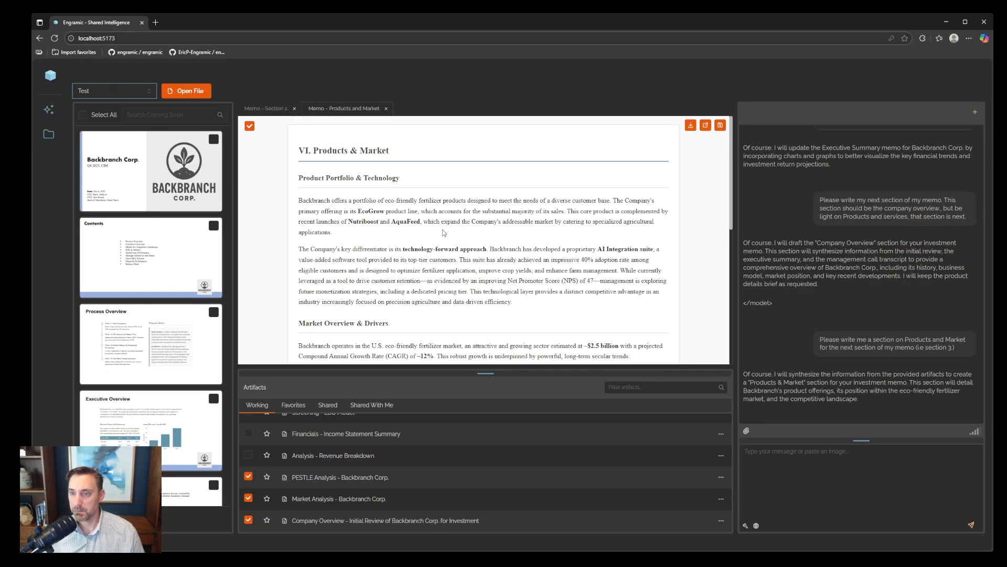
pyautogui.moveTo(499, 281); pyautogui.dragTo(581, 278)
pyautogui.click(265, 109)
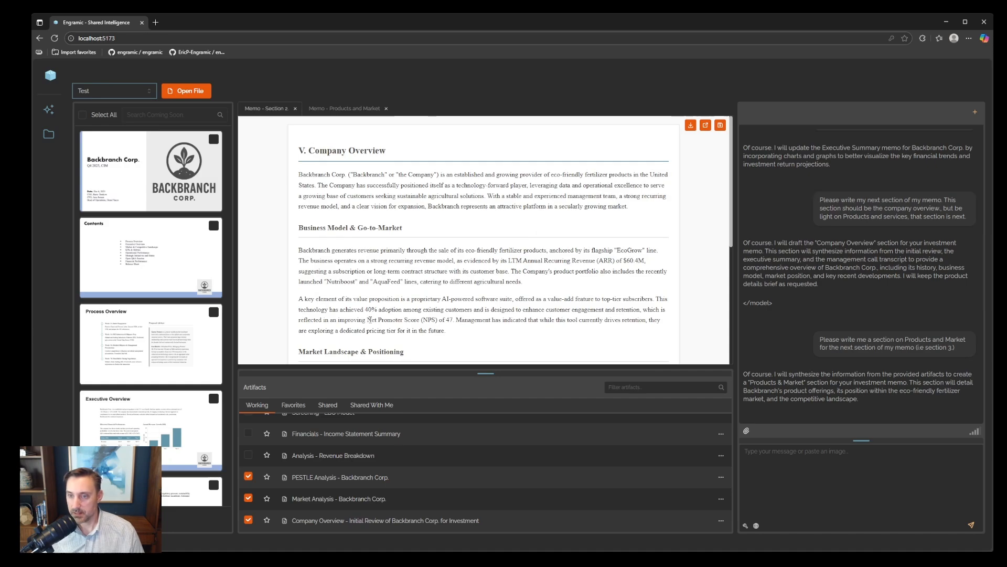
pyautogui.moveTo(370, 319); pyautogui.dragTo(447, 320)
pyautogui.click(345, 109)
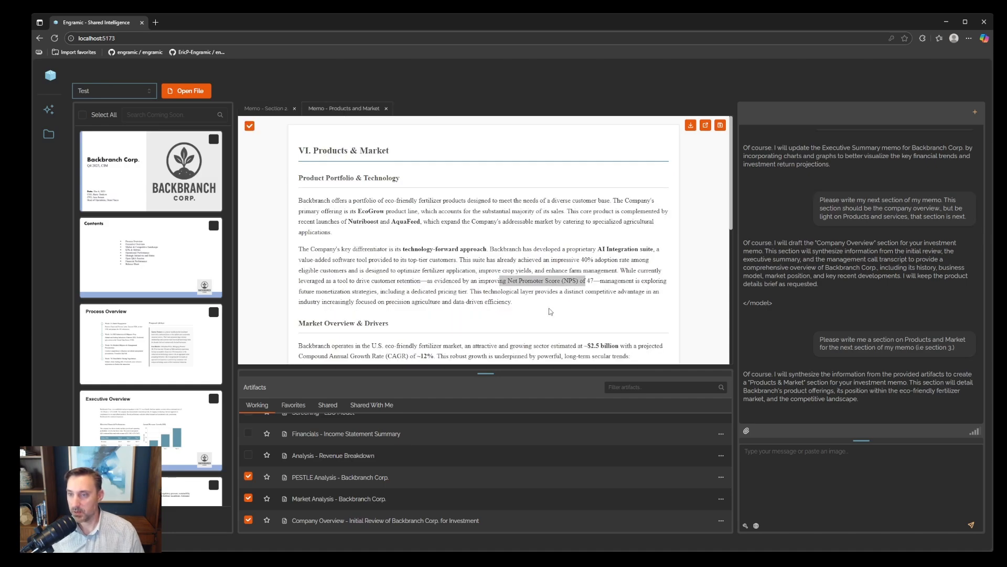
pyautogui.click(532, 302)
pyautogui.scroll(-2, 533, 302)
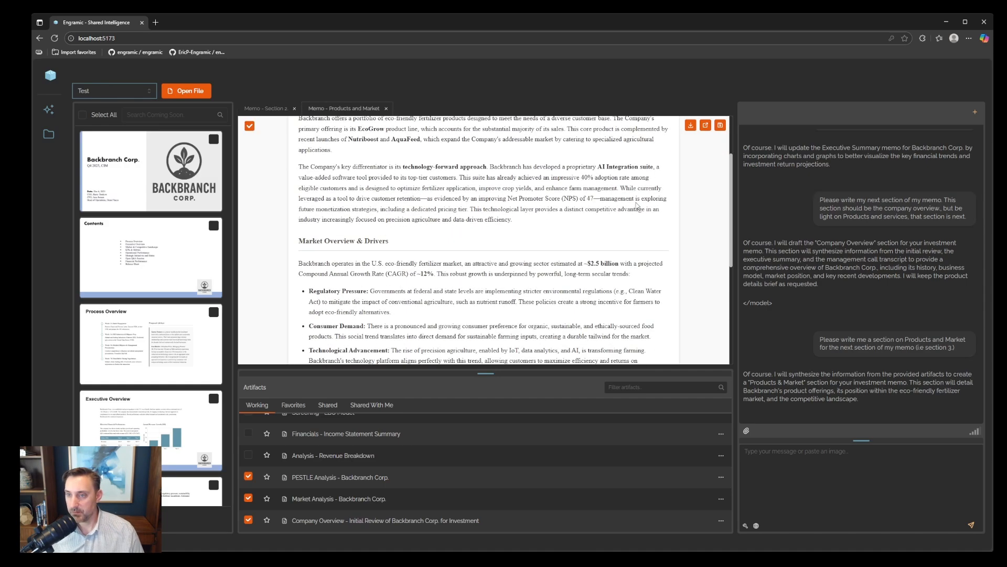
pyautogui.scroll(-5, 491, 230)
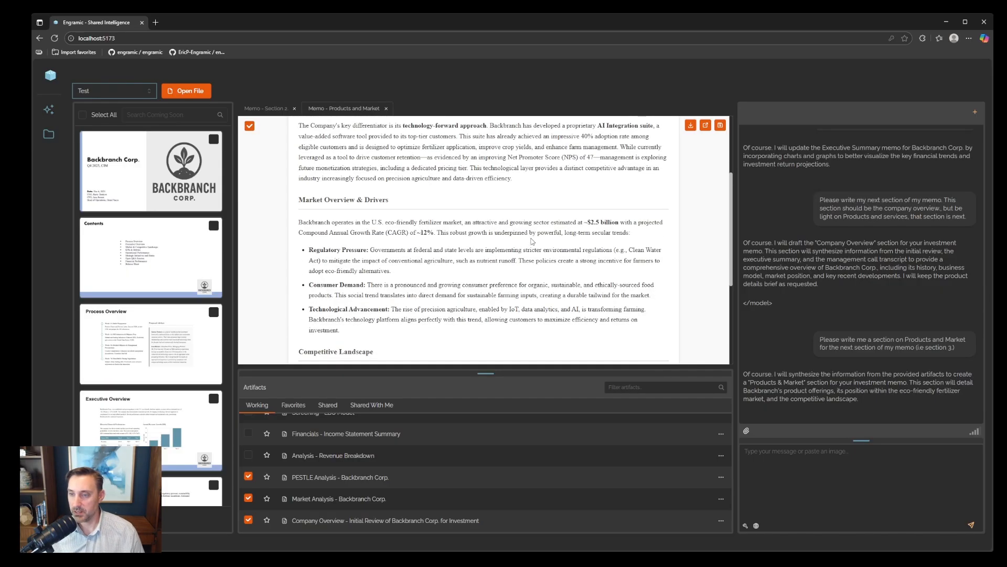
pyautogui.scroll(6, 381, 240)
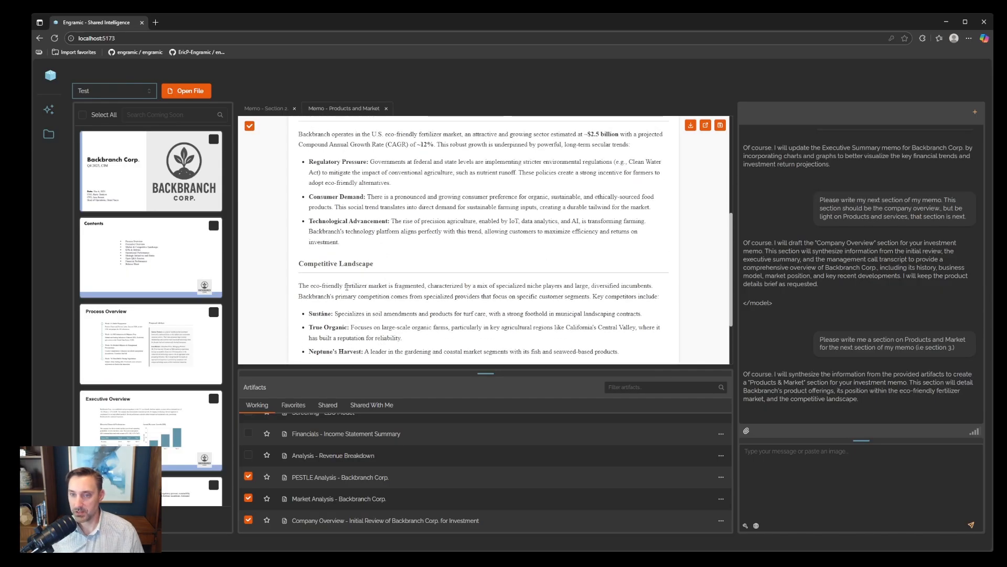
pyautogui.scroll(1, 390, 276)
# Step: Deselect the Products and Market document and the PESTLE Analysis, Market Analysis and Company Overview - Initial Review artifacts
pyautogui.click(249, 126)
pyautogui.click(249, 476)
pyautogui.click(248, 499)
pyautogui.click(249, 520)
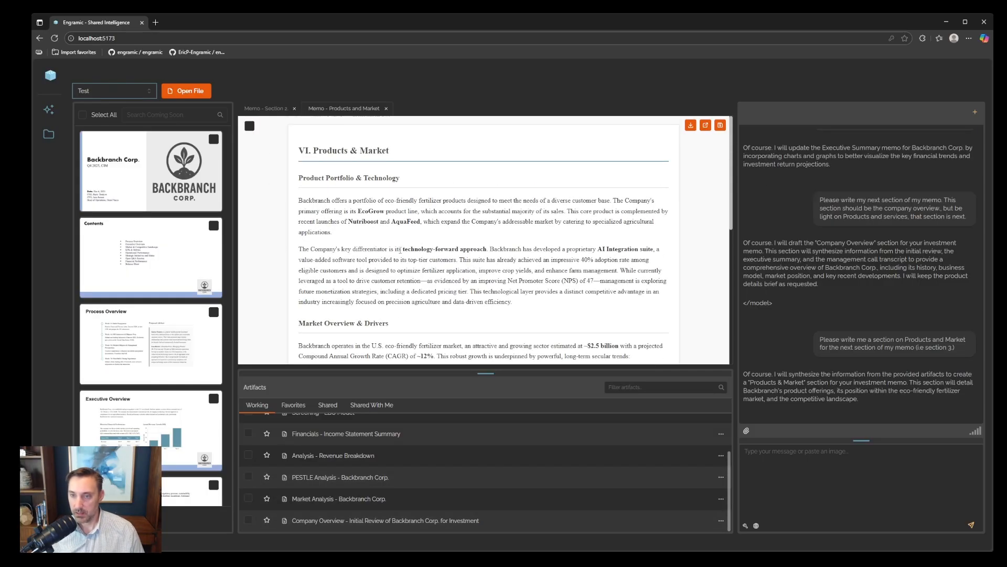
# Step: Read through the Products & Market section once more and save it as an artifact
pyautogui.scroll(-8, 385, 254)
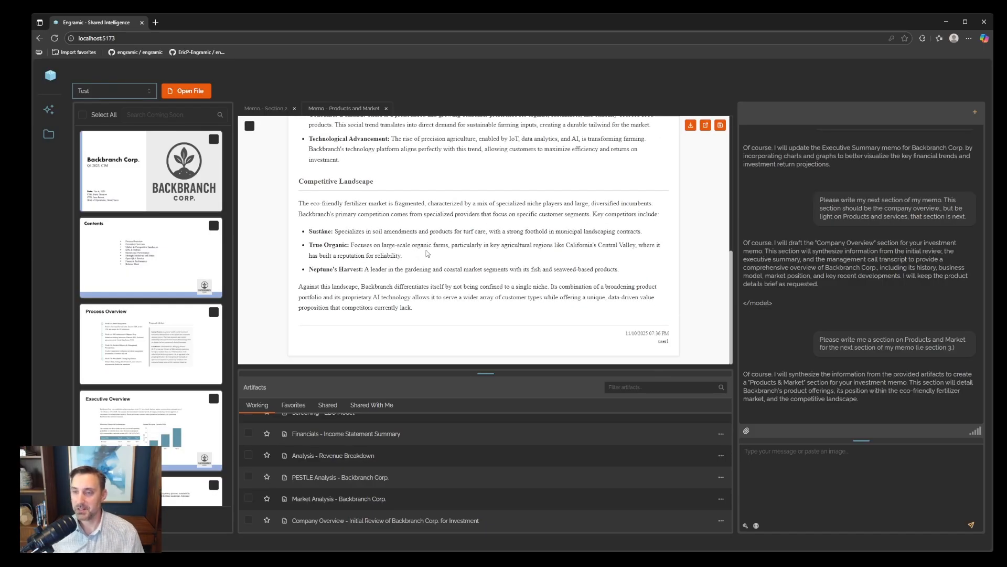
pyautogui.scroll(15, 415, 278)
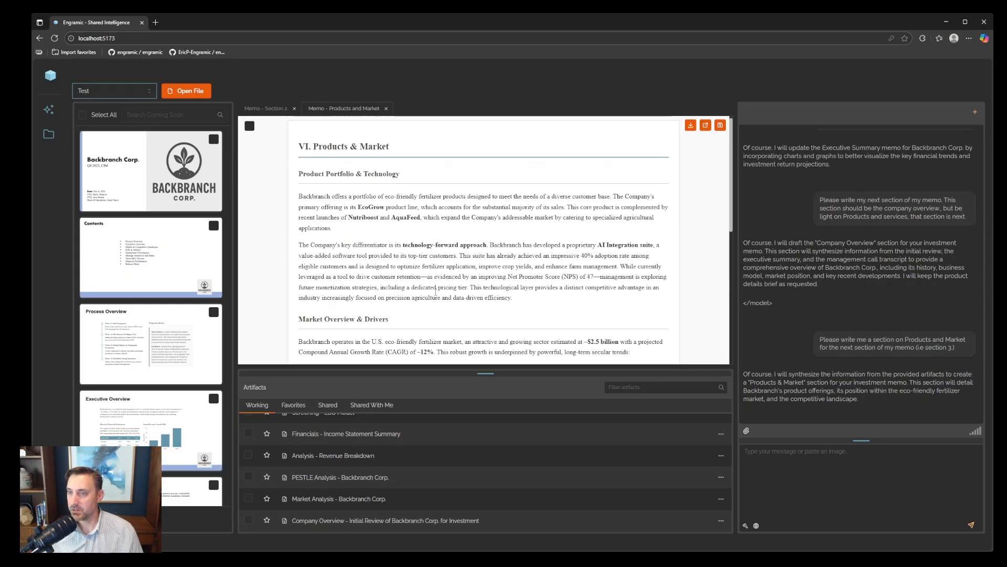
pyautogui.scroll(-12, 436, 295)
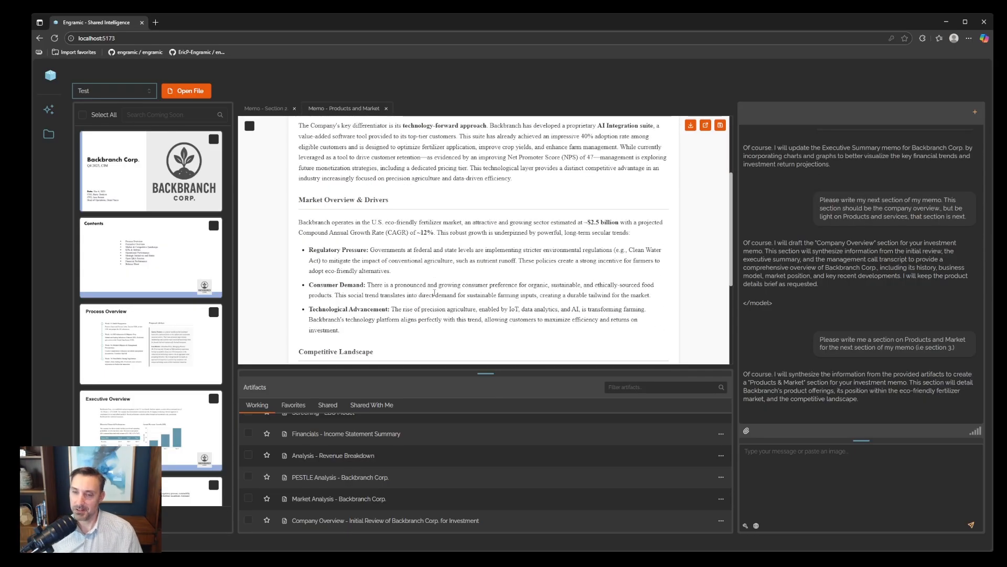
pyautogui.scroll(12, 484, 242)
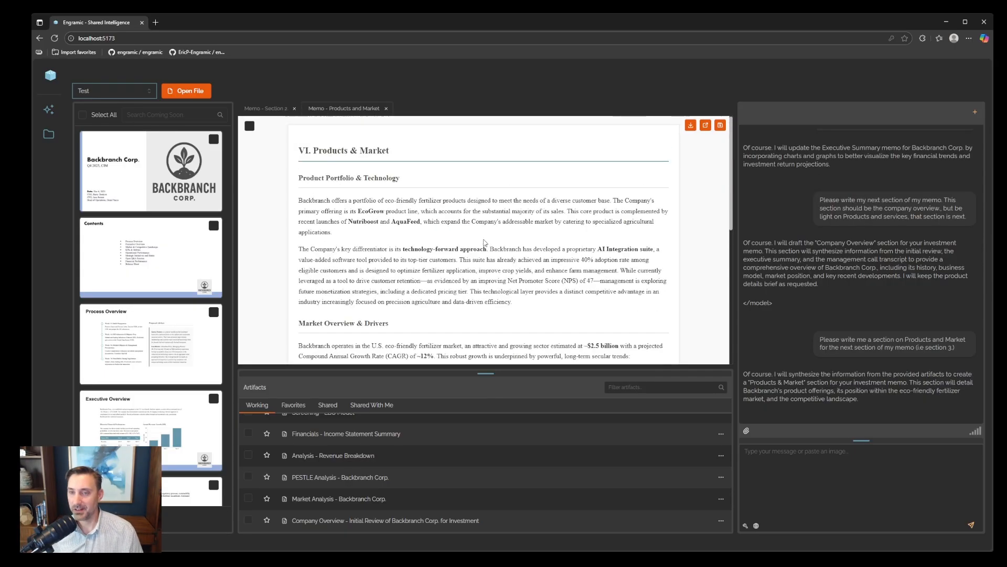
pyautogui.click(720, 126)
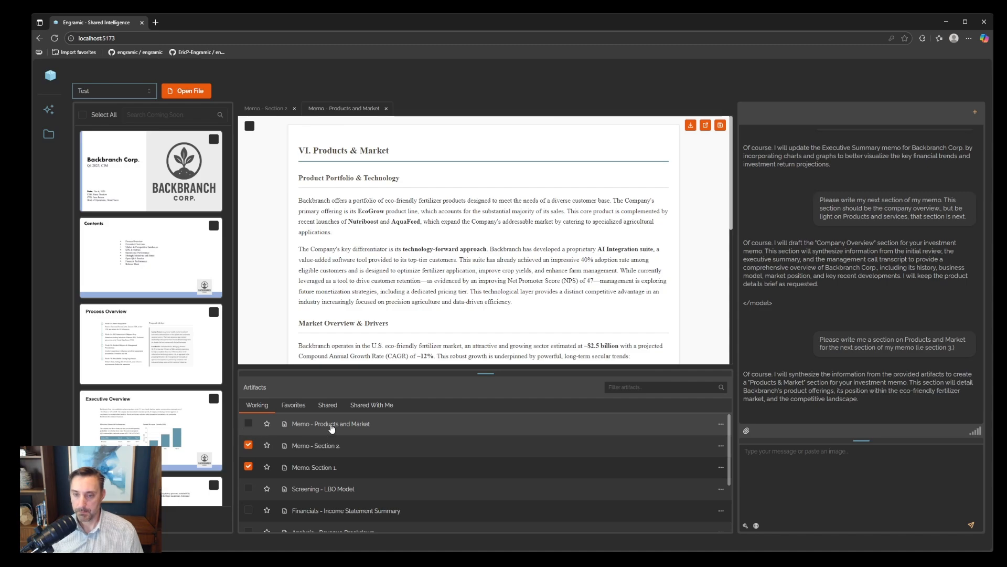
# Step: Select the Memo - Products and Market artifact and rename it as Memo - Section 3
pyautogui.click(248, 424)
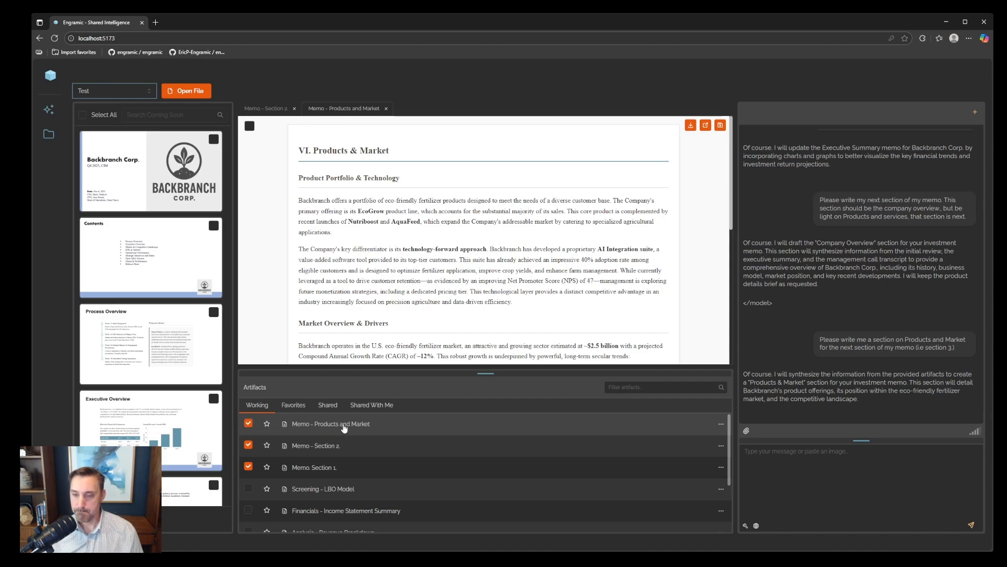
pyautogui.click(721, 424)
pyautogui.click(720, 439)
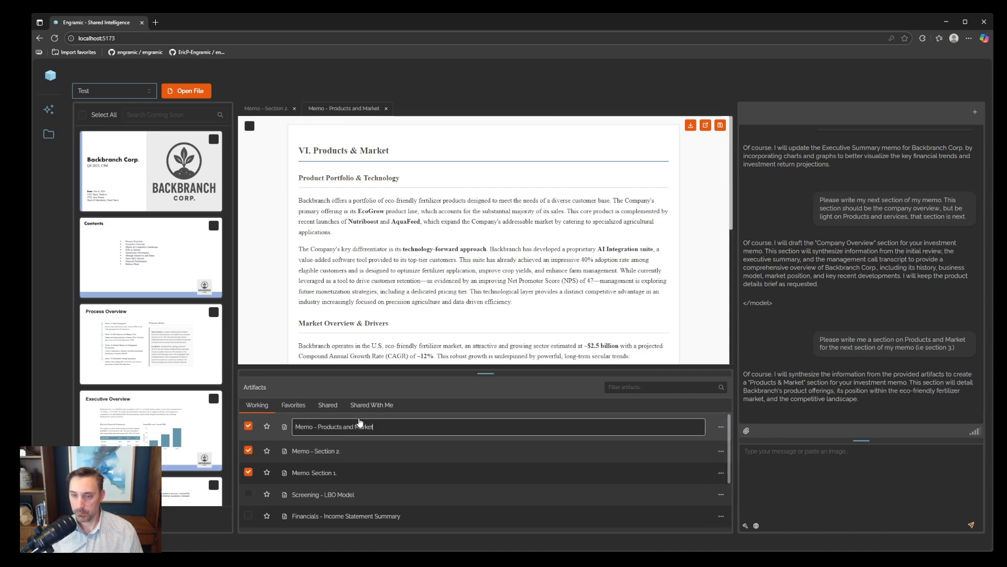
pyautogui.moveTo(389, 426); pyautogui.dragTo(332, 426)
pyautogui.press('BackSpace')
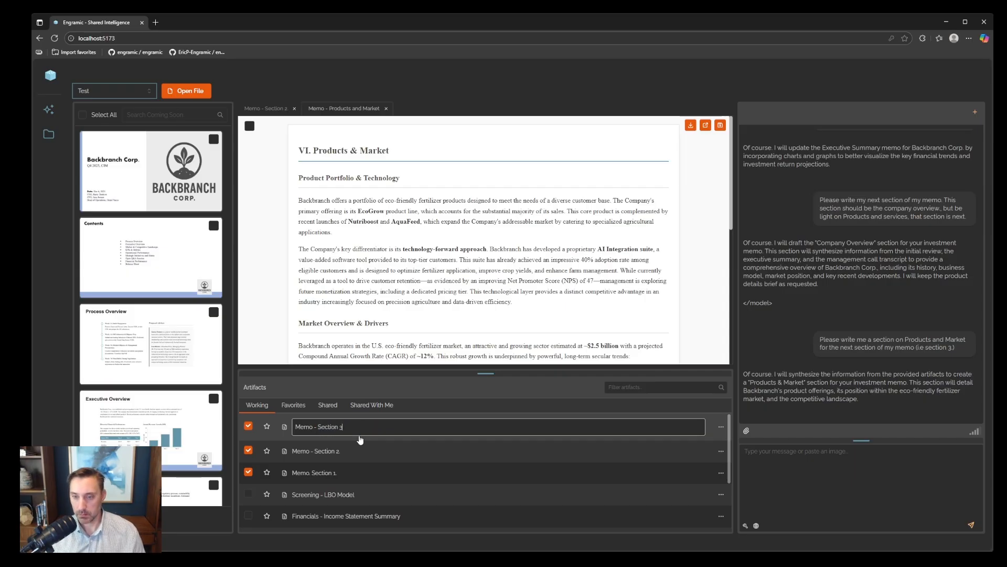
pyautogui.press('Return')
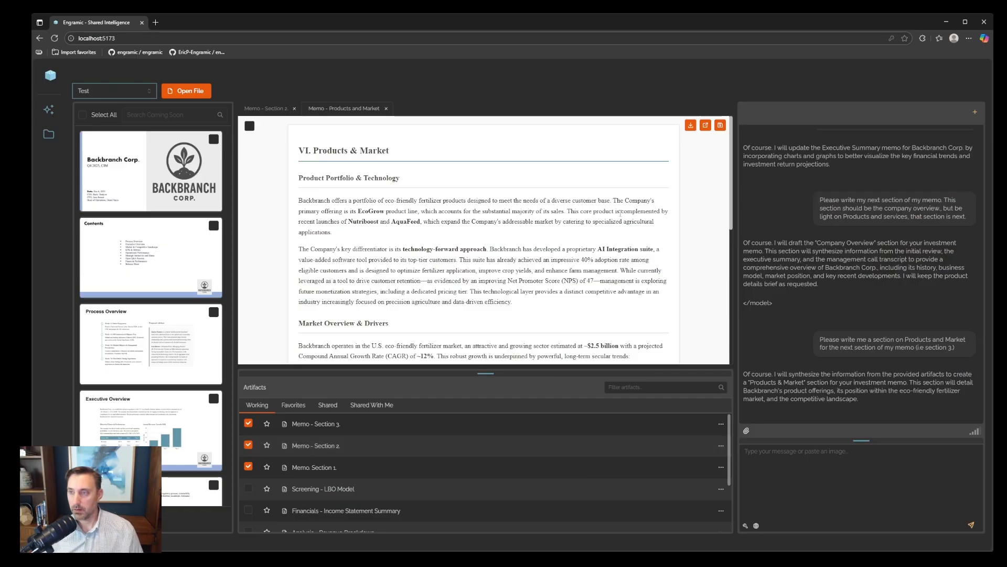
# Step: Deselect the Memo - Section 3, Memo - Section 2 and Memo Section 1 artifacts
pyautogui.click(248, 423)
pyautogui.click(248, 445)
pyautogui.click(248, 466)
# Step: Select the Screening - LBO Model, Revenue Breakdown, PESTLE Analysis, Market Analysis and Company Overview artifacts, leaving the Income Statement Summary unselected
pyautogui.scroll(-2, 282, 488)
pyautogui.click(248, 447)
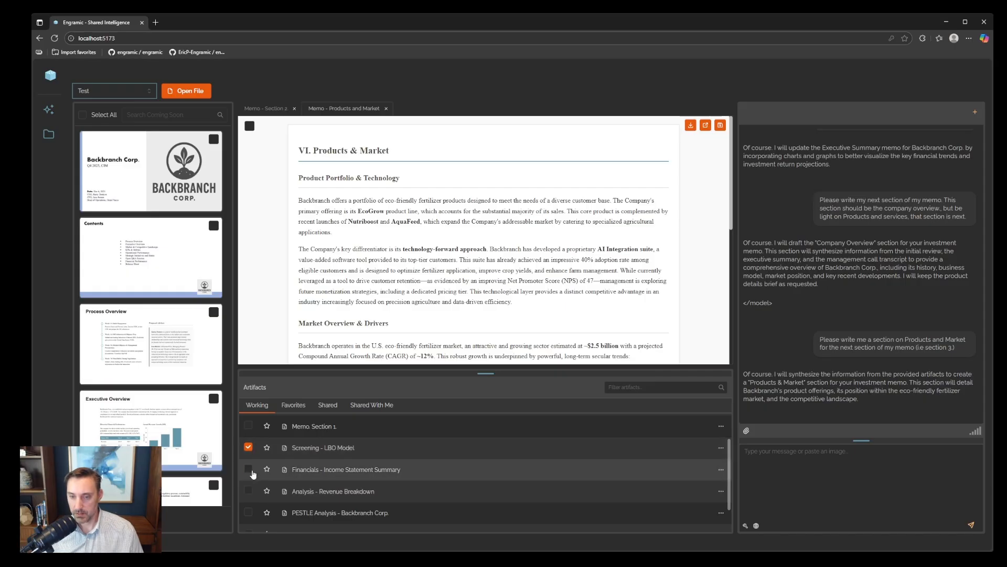
pyautogui.click(249, 470)
pyautogui.scroll(-2, 285, 455)
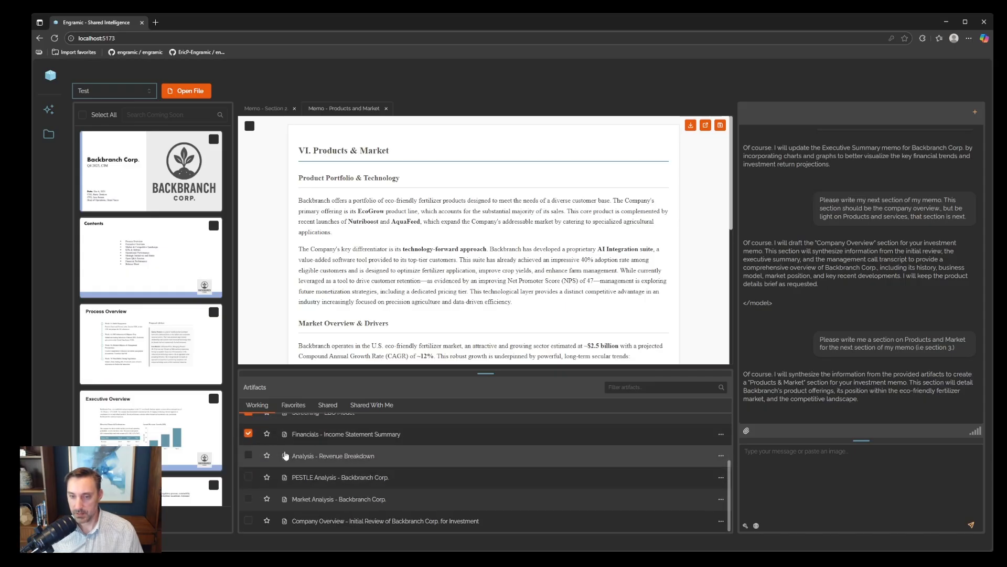
pyautogui.click(246, 455)
pyautogui.click(248, 431)
pyautogui.scroll(2, 267, 446)
pyautogui.scroll(-2, 265, 461)
pyautogui.click(248, 476)
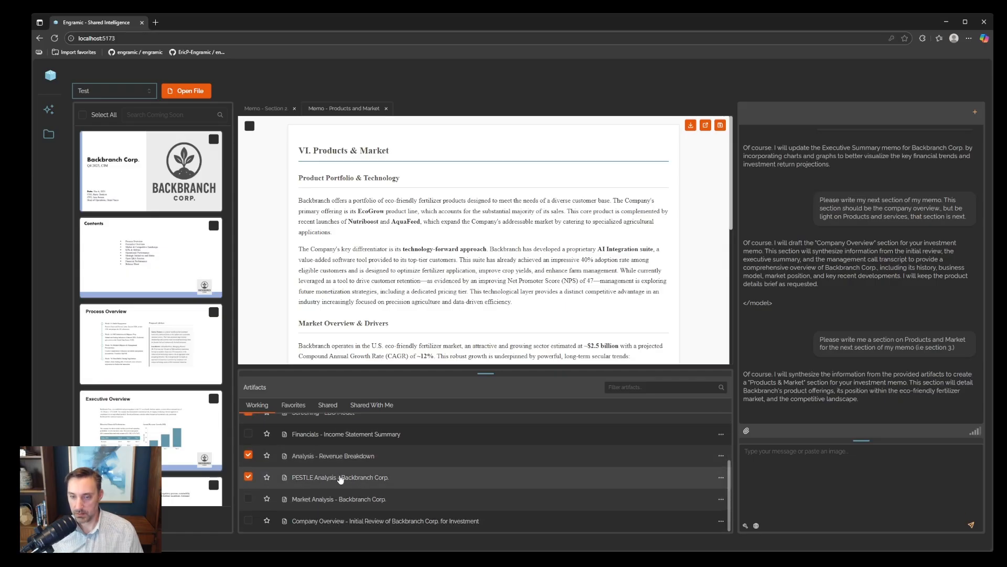
pyautogui.click(248, 498)
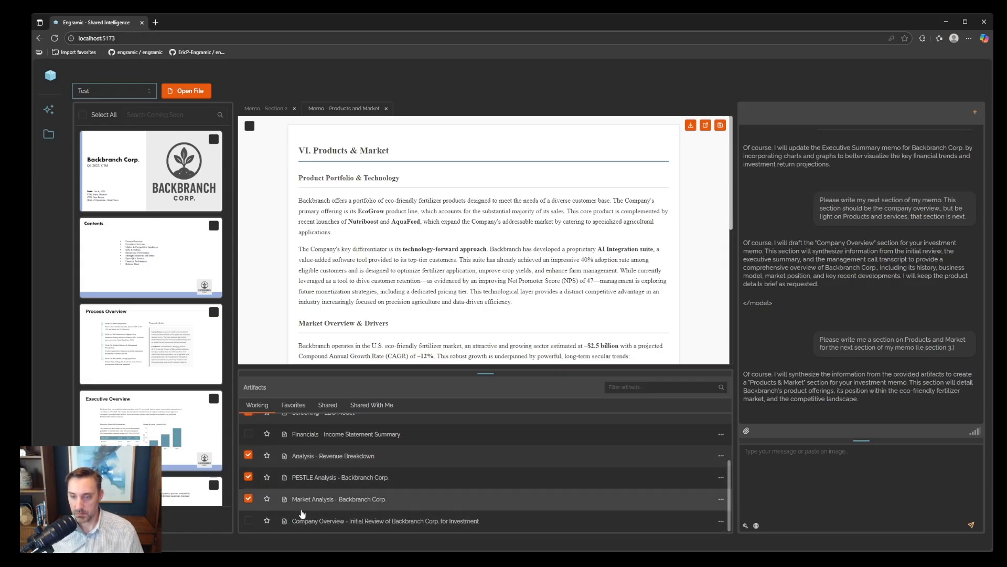
pyautogui.click(248, 520)
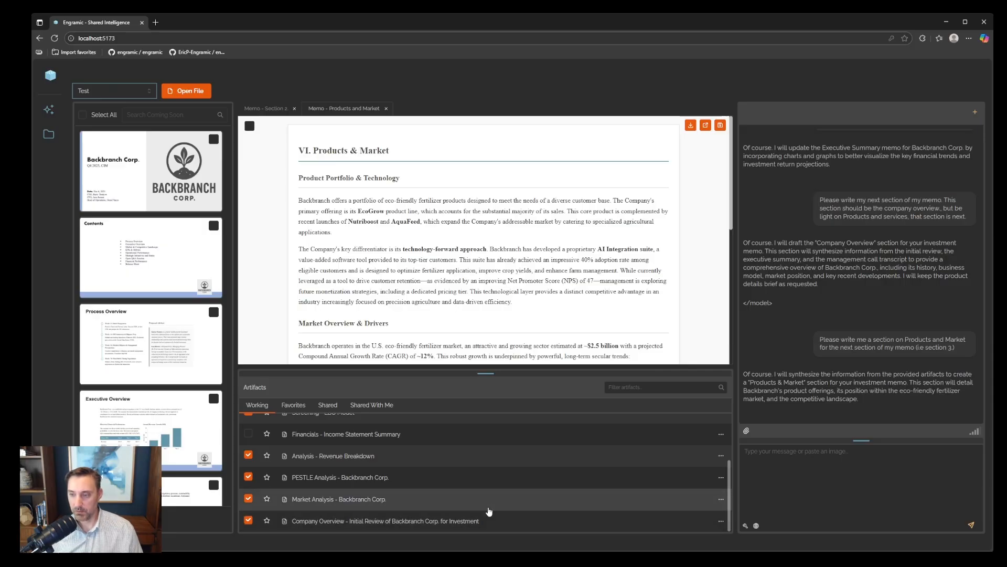
# Step: Generate a risk register from the selected artifacts with the Risk Register tool
pyautogui.click(745, 526)
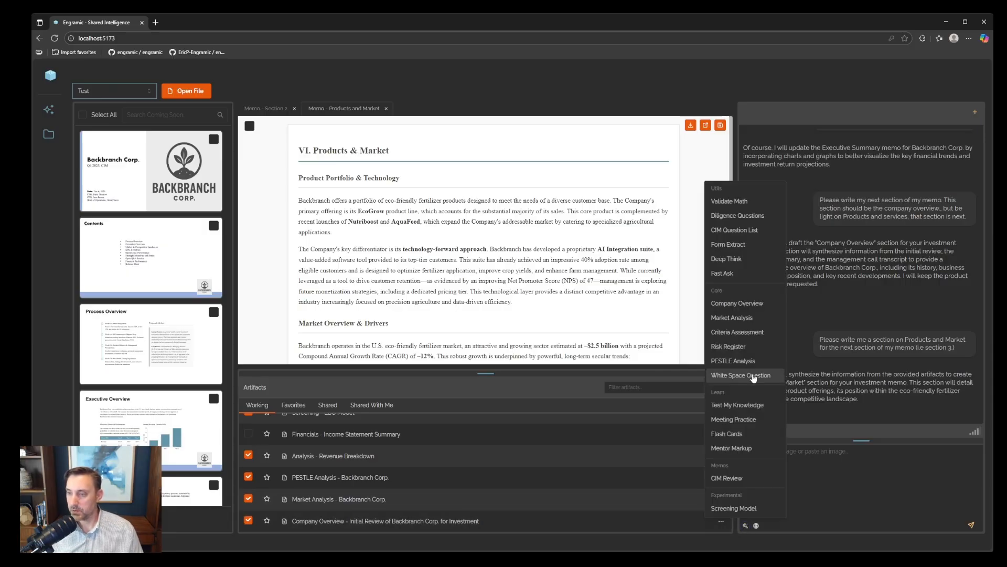
pyautogui.click(728, 346)
pyautogui.click(825, 496)
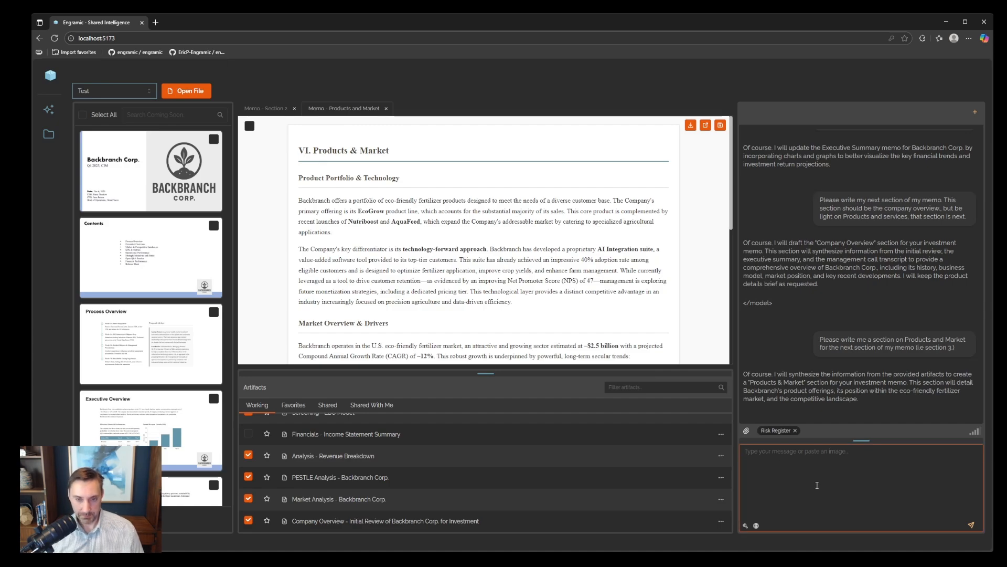
pyautogui.press('Return')
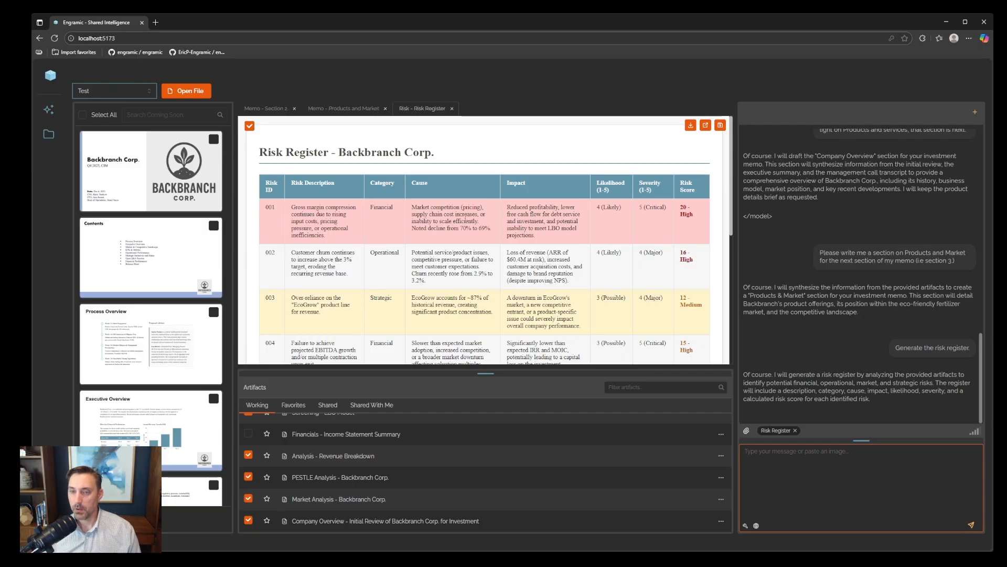
# Step: Review the risks in the generated Backbranch Corp. risk register and save it as an artifact
pyautogui.moveTo(289, 208); pyautogui.dragTo(359, 228)
pyautogui.click(344, 240)
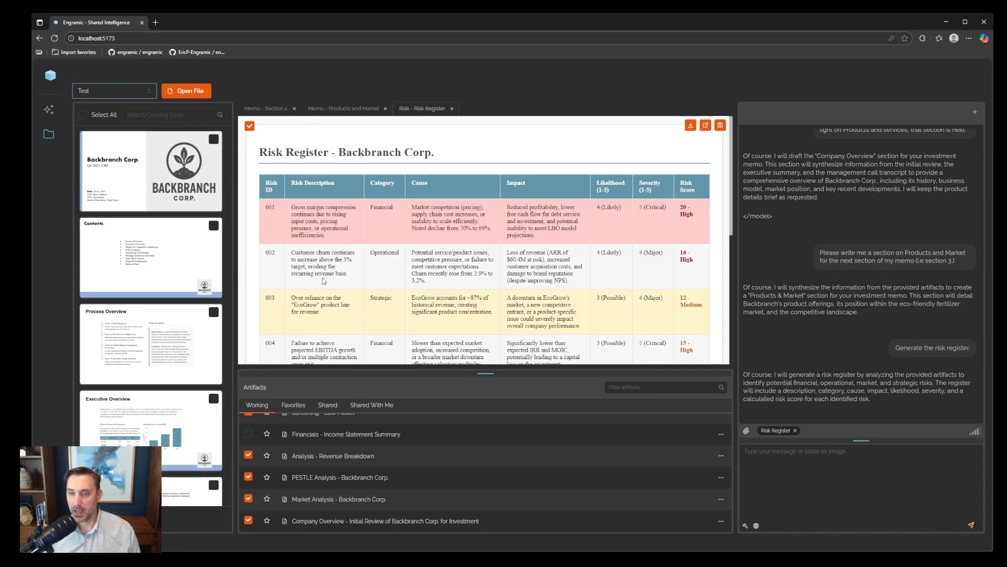
pyautogui.scroll(-2, 324, 280)
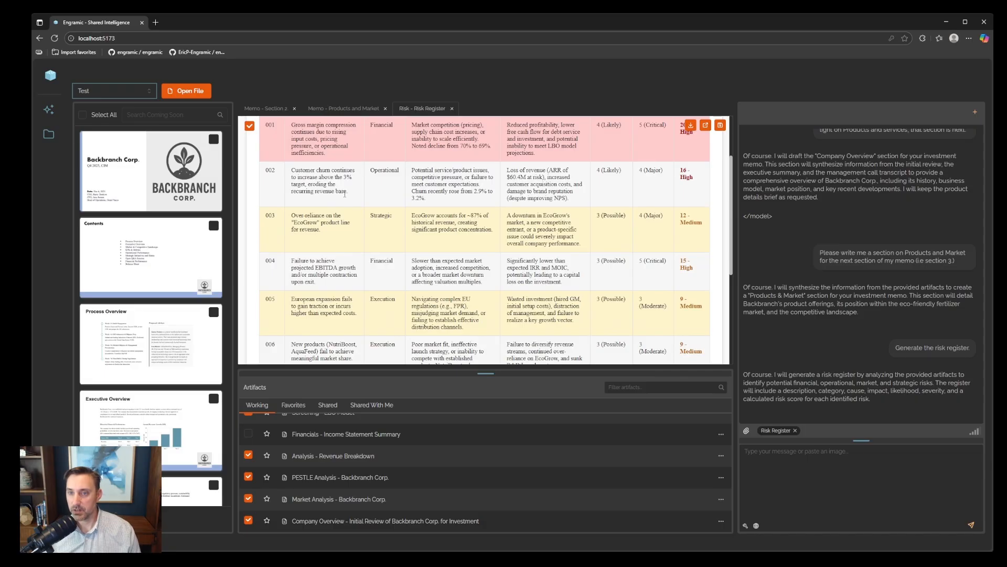
pyautogui.scroll(1, 350, 199)
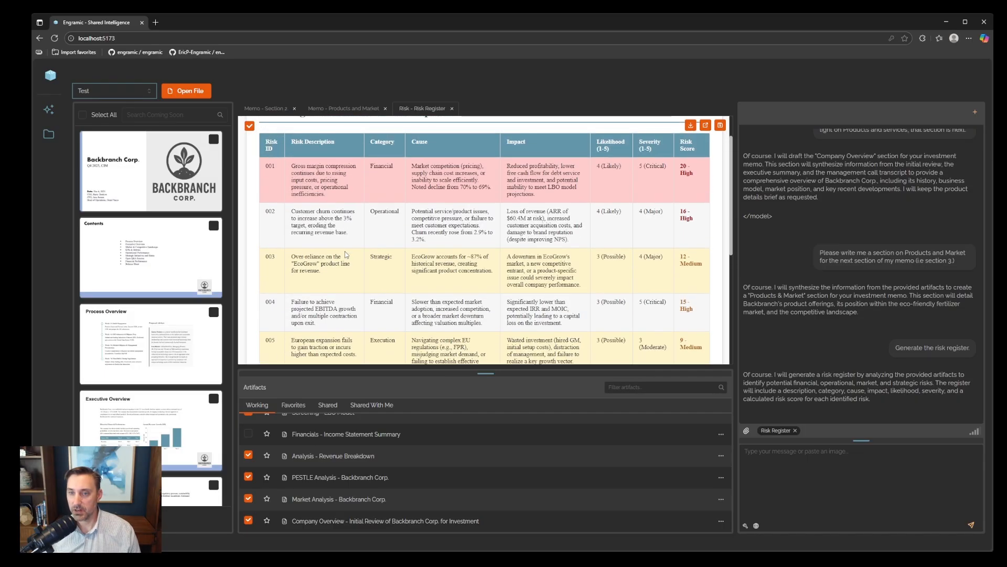
pyautogui.scroll(-2, 349, 251)
pyautogui.scroll(-4, 424, 238)
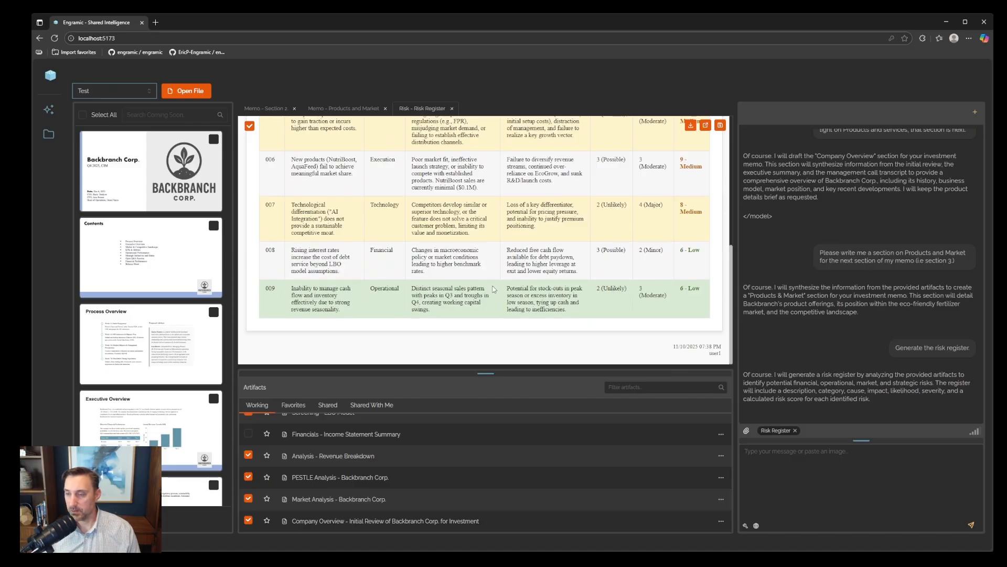
pyautogui.scroll(10, 504, 273)
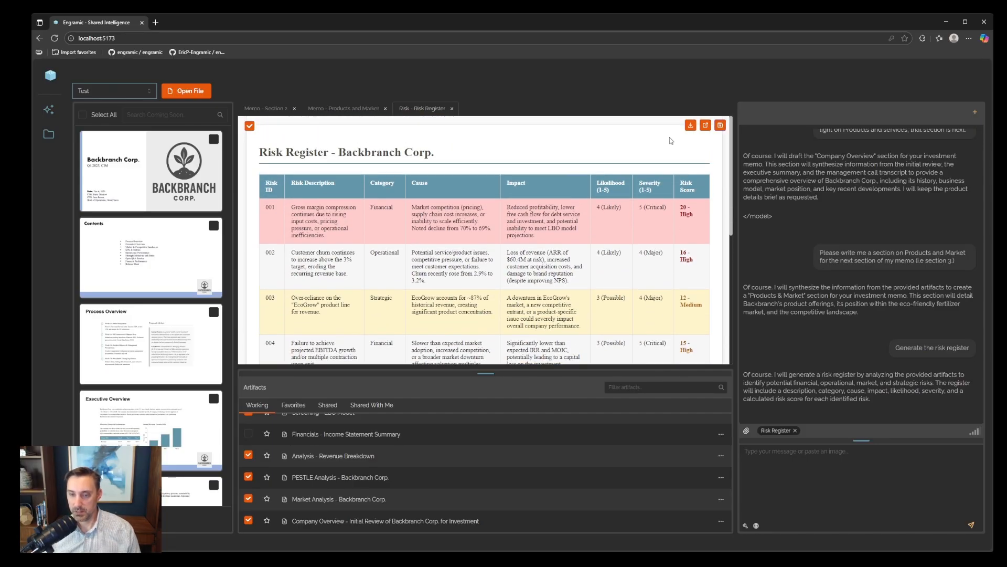
# Step: Deselect the open risk register document and select the saved Risk - Risk Register artifact instead
pyautogui.click(250, 126)
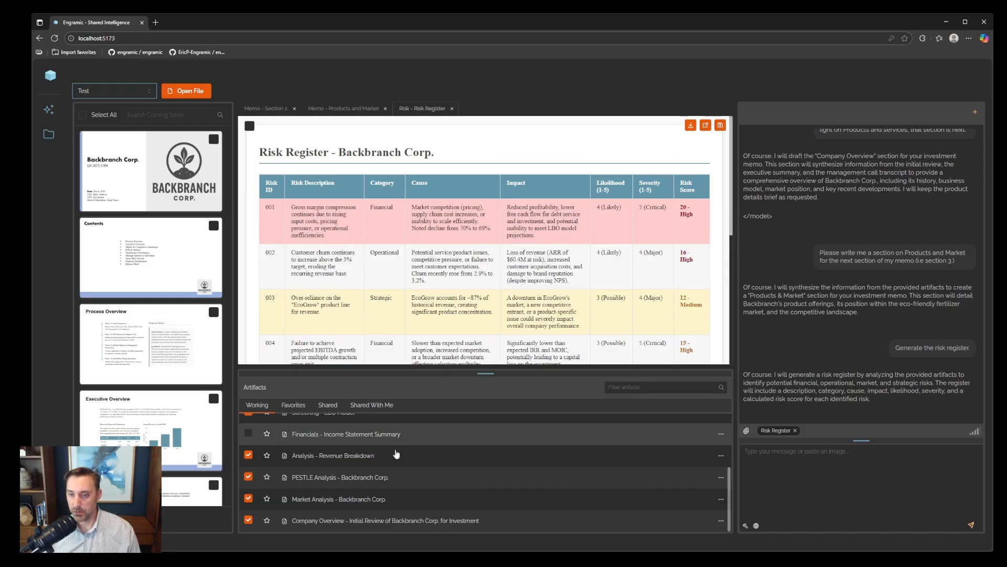
pyautogui.scroll(3, 392, 461)
pyautogui.scroll(-3, 367, 462)
pyautogui.scroll(3, 315, 451)
pyautogui.click(248, 423)
# Step: Deselect the Screening - LBO Model, Revenue Breakdown, PESTLE Analysis and Market Analysis artifacts, keeping the Company Overview selected
pyautogui.scroll(-3, 417, 456)
pyautogui.scroll(2, 420, 465)
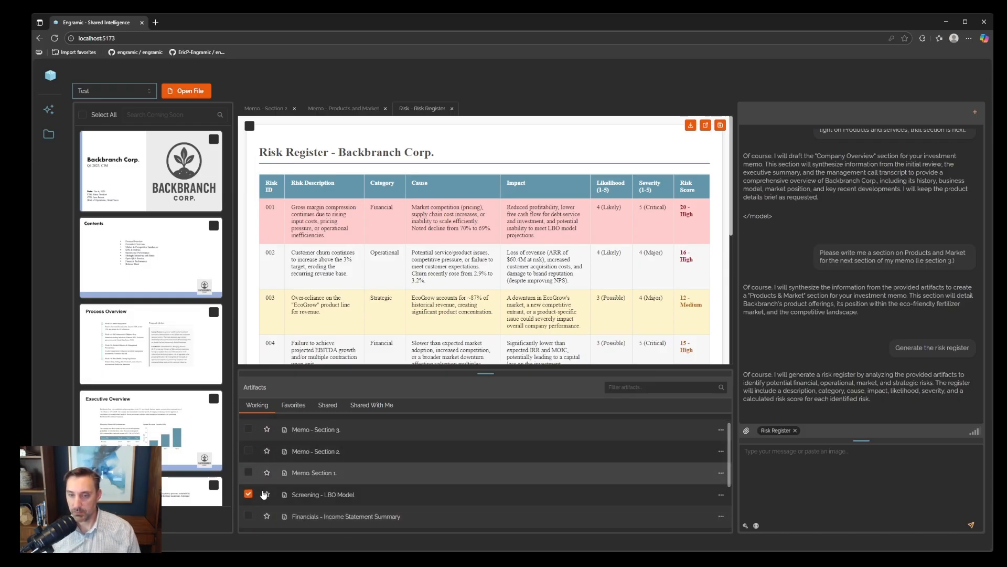
pyautogui.scroll(-2, 425, 474)
pyautogui.click(248, 455)
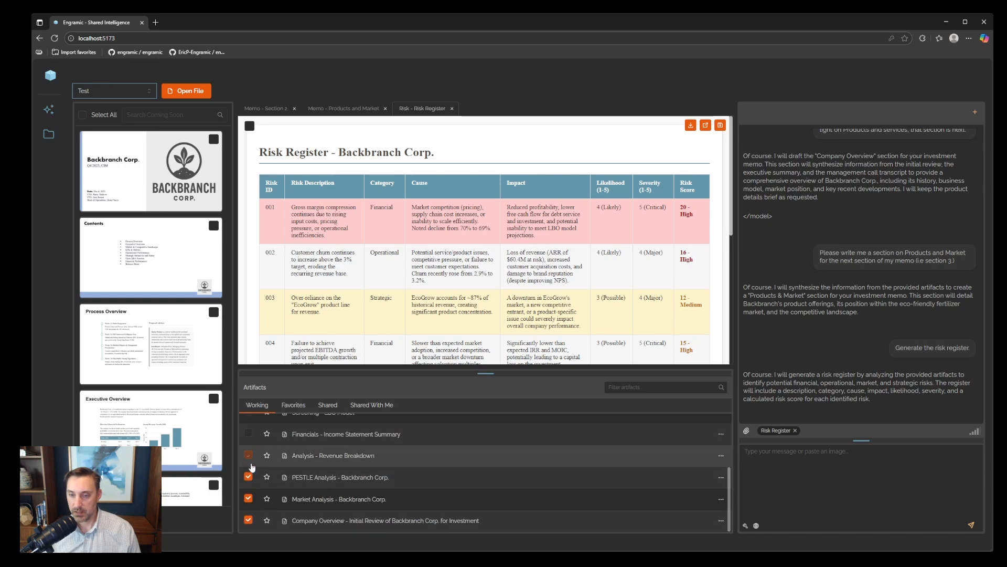
pyautogui.click(248, 477)
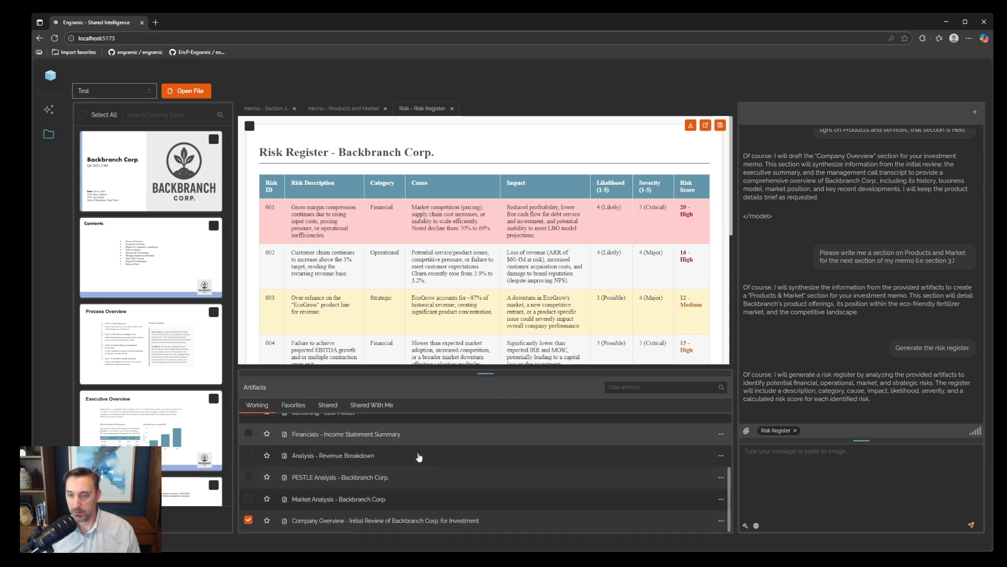
pyautogui.scroll(3, 414, 465)
# Step: Add Memo - Section 2 and Memo - Section 3 to the selection and request a risks and further considerations section as part 4 of the memo
pyautogui.click(828, 474)
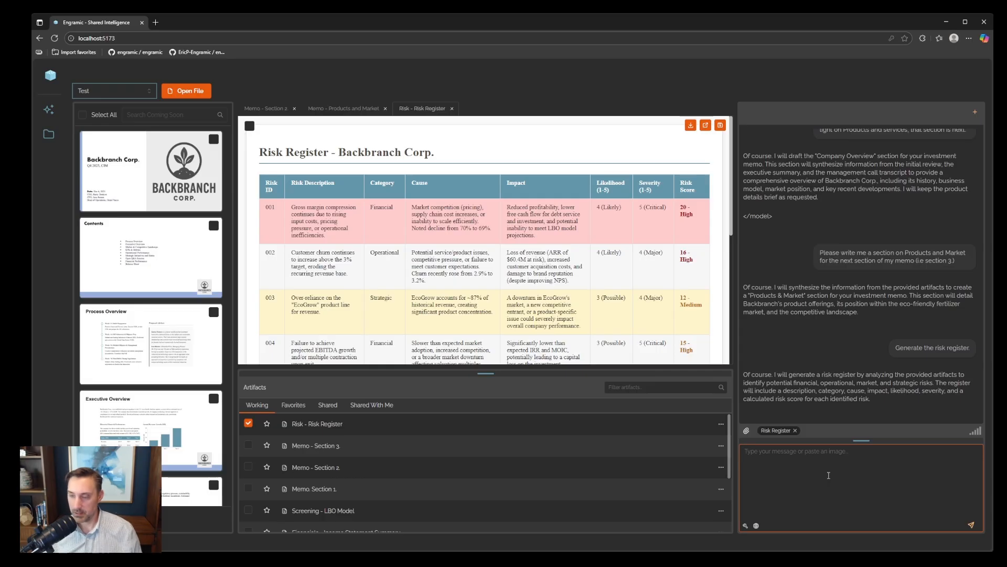
pyautogui.write('Write me')
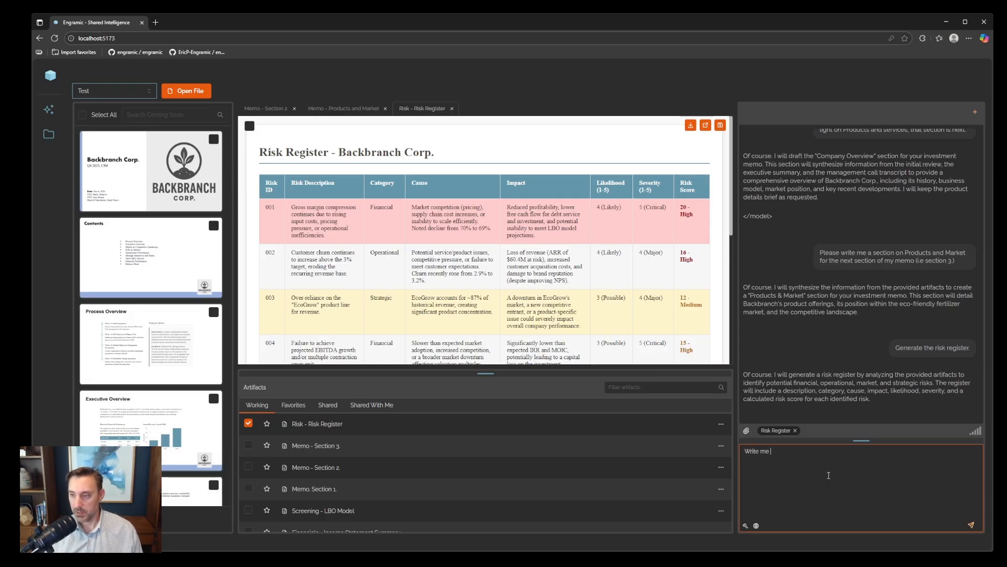
pyautogui.click(249, 467)
pyautogui.click(248, 467)
pyautogui.click(248, 446)
pyautogui.click(839, 453)
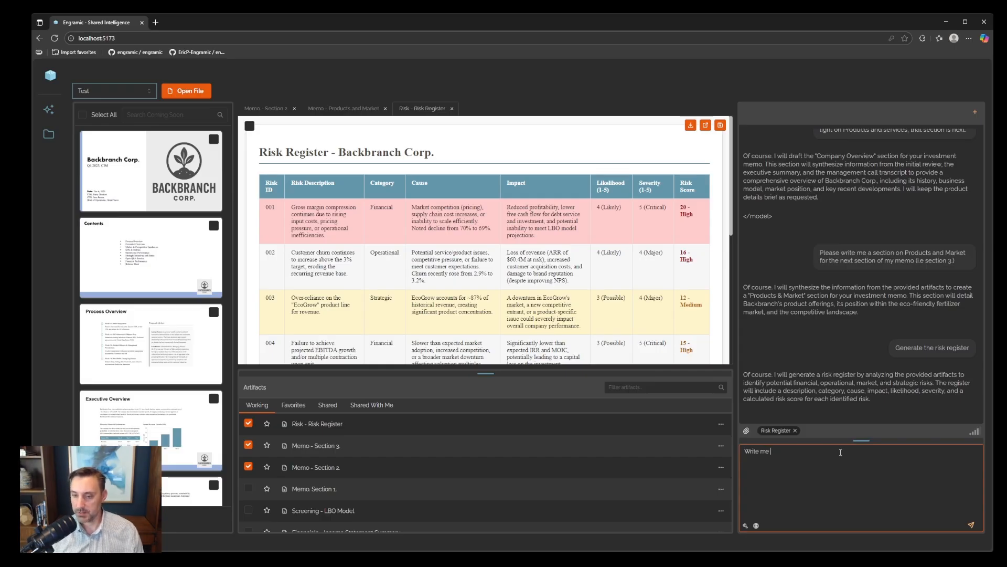
pyautogui.write('Write me a risks and further considerations section for the memo. This will be part 4.')
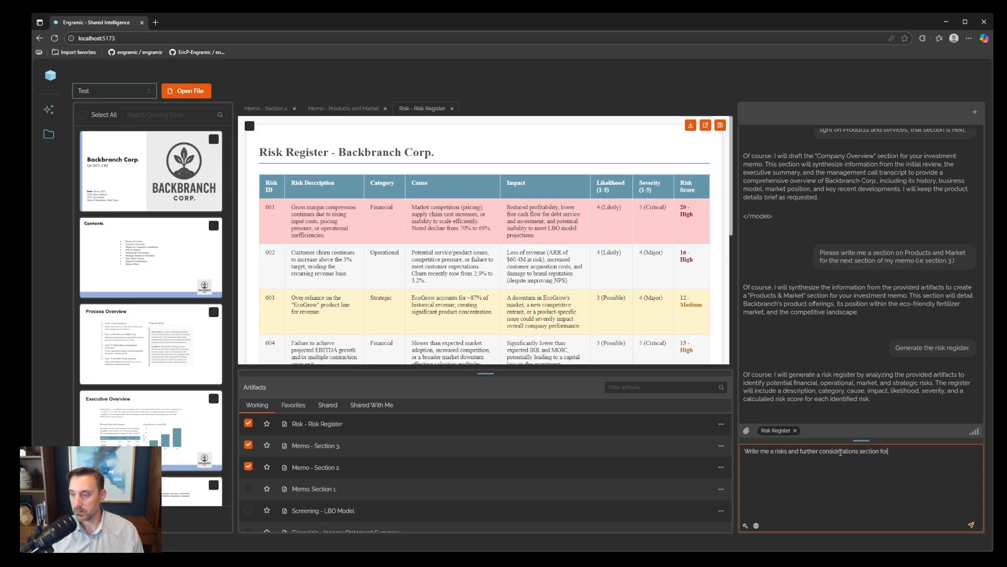
pyautogui.press('Return')
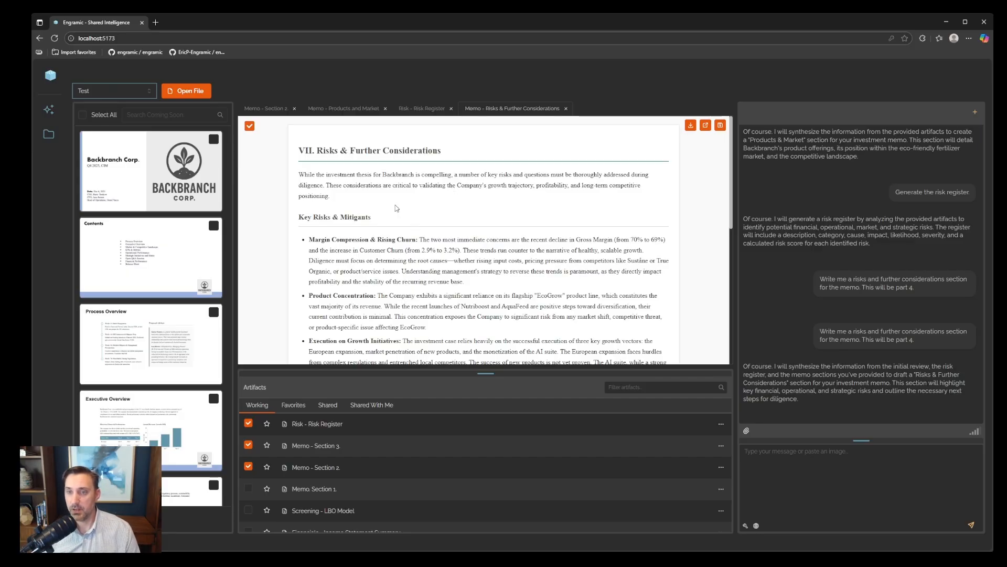
# Step: Read through the generated Risks & Further Considerations section and save it as an artifact
pyautogui.scroll(-5, 389, 206)
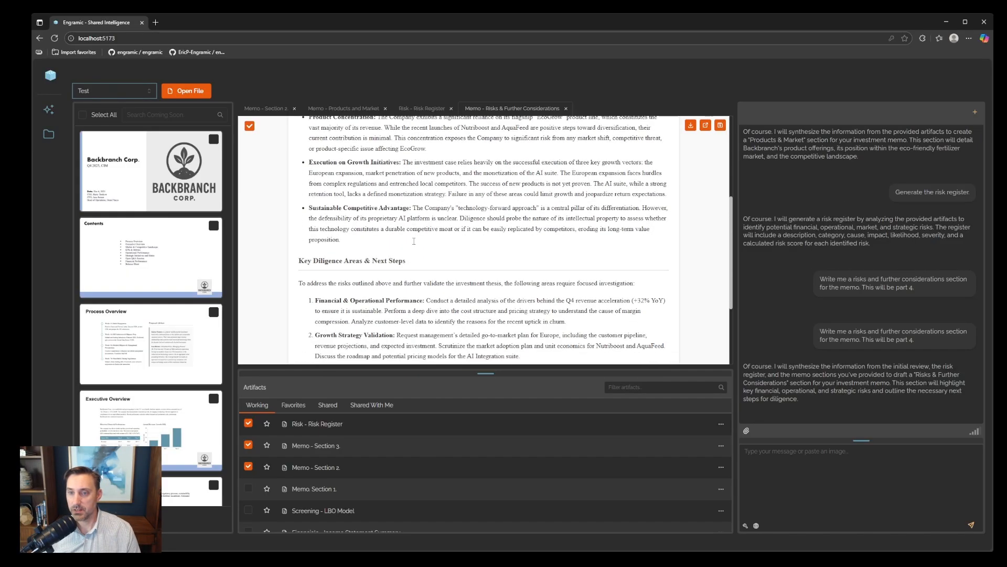
pyautogui.scroll(-2, 409, 245)
pyautogui.scroll(-1, 433, 248)
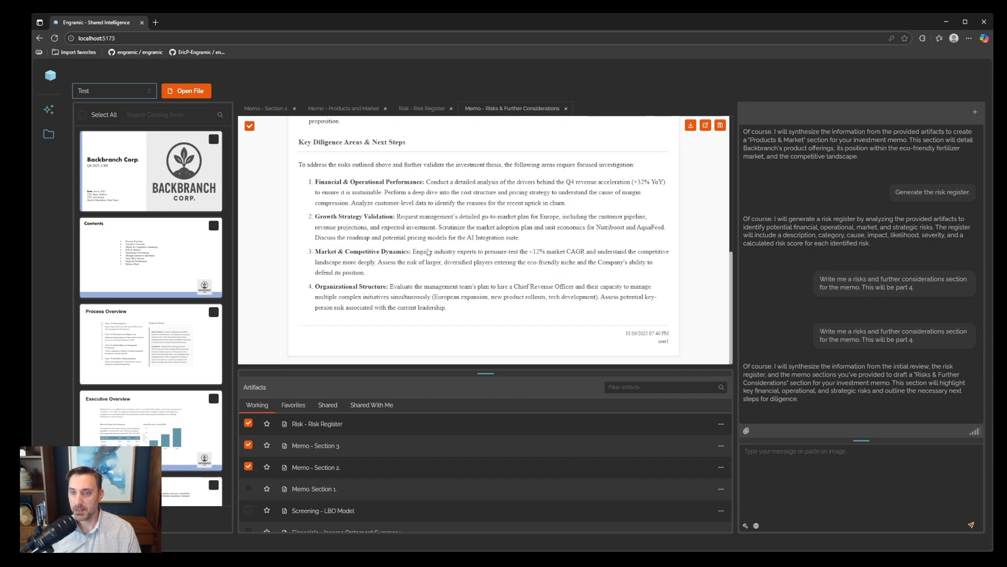
pyautogui.scroll(10, 433, 248)
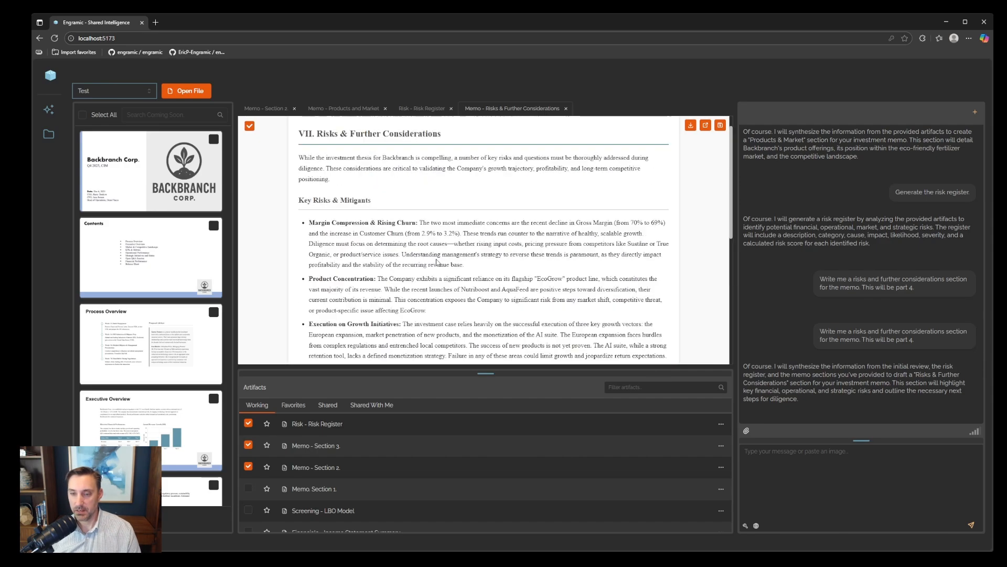
pyautogui.click(721, 127)
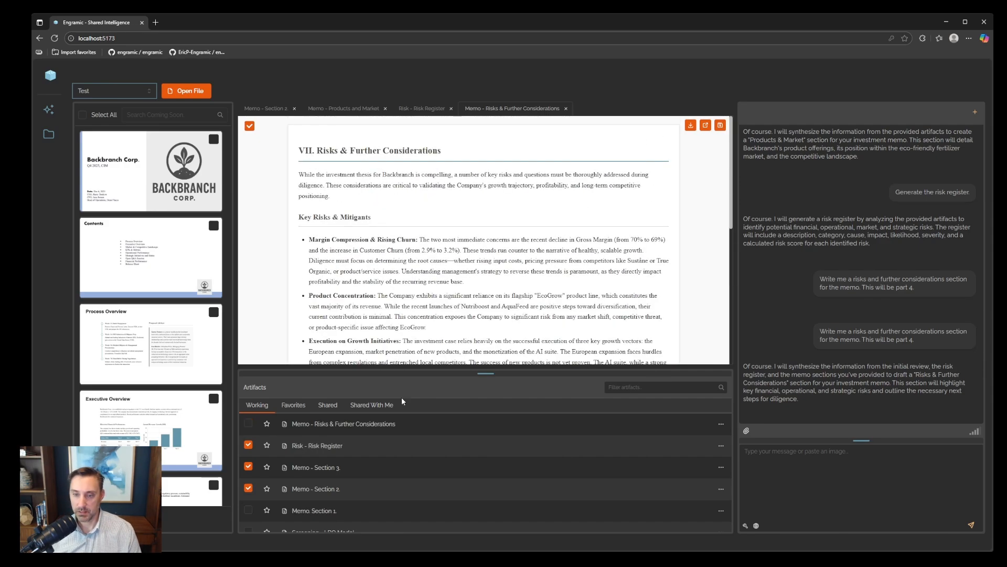
# Step: Rename the Memo - Risks & Further Considerations artifact as Memo - Section 4 and select it
pyautogui.click(721, 423)
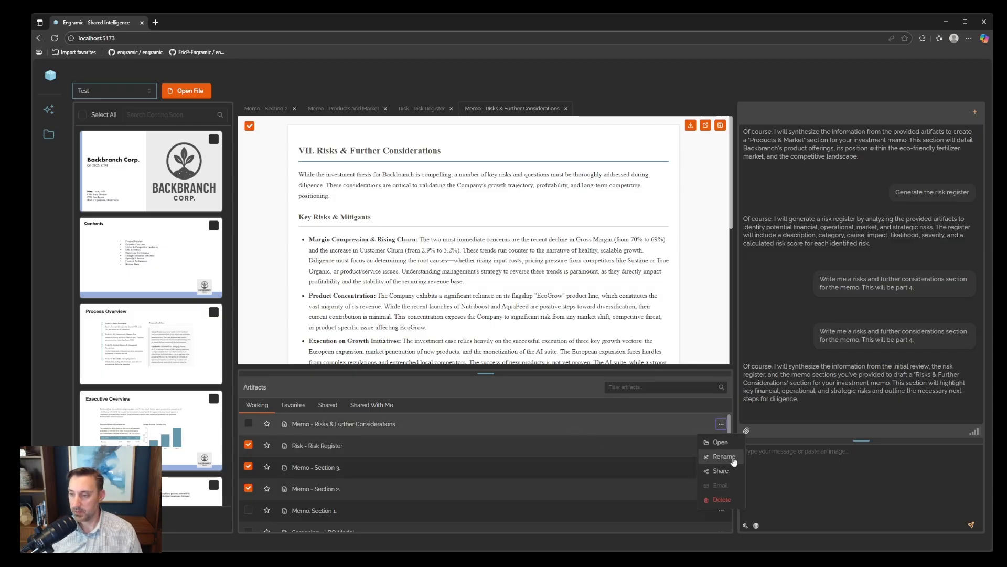
pyautogui.click(728, 470)
pyautogui.moveTo(399, 426); pyautogui.dragTo(321, 425)
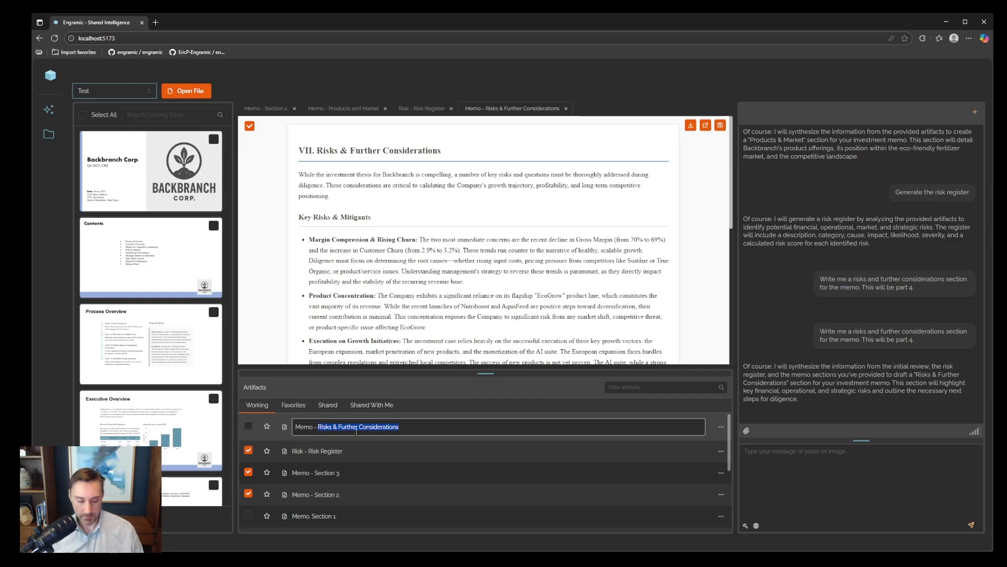
pyautogui.write('Section 4')
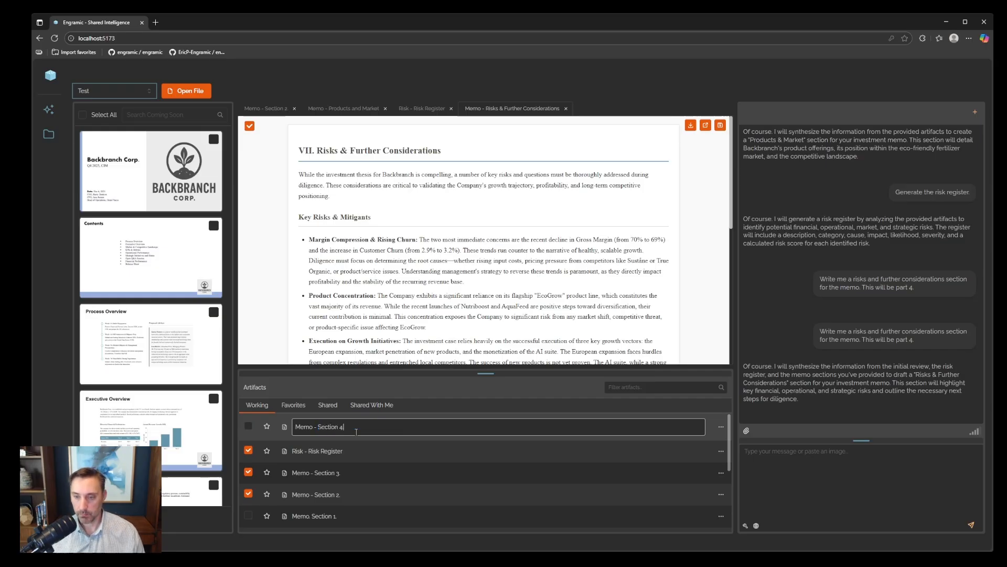
pyautogui.press('Return')
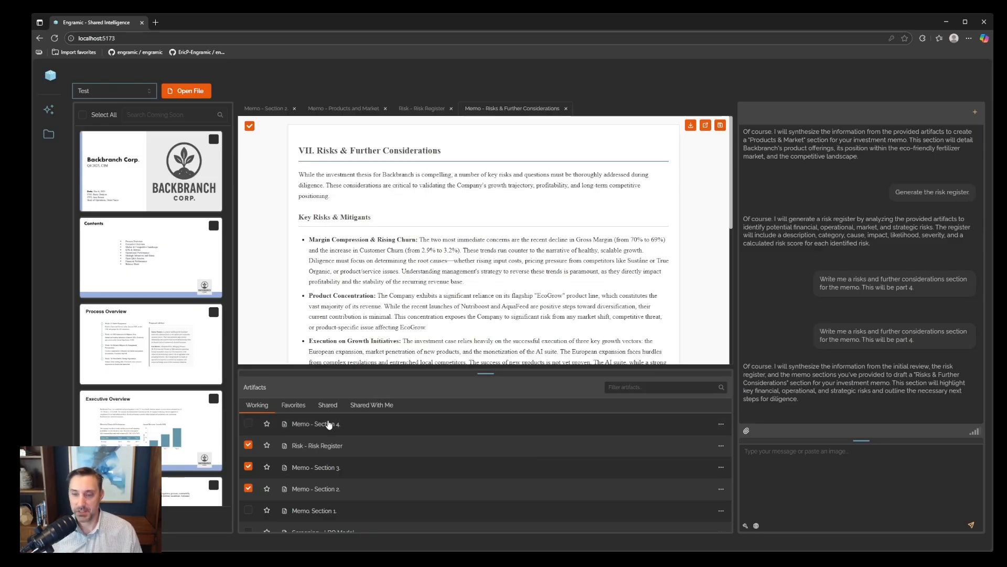
pyautogui.click(249, 424)
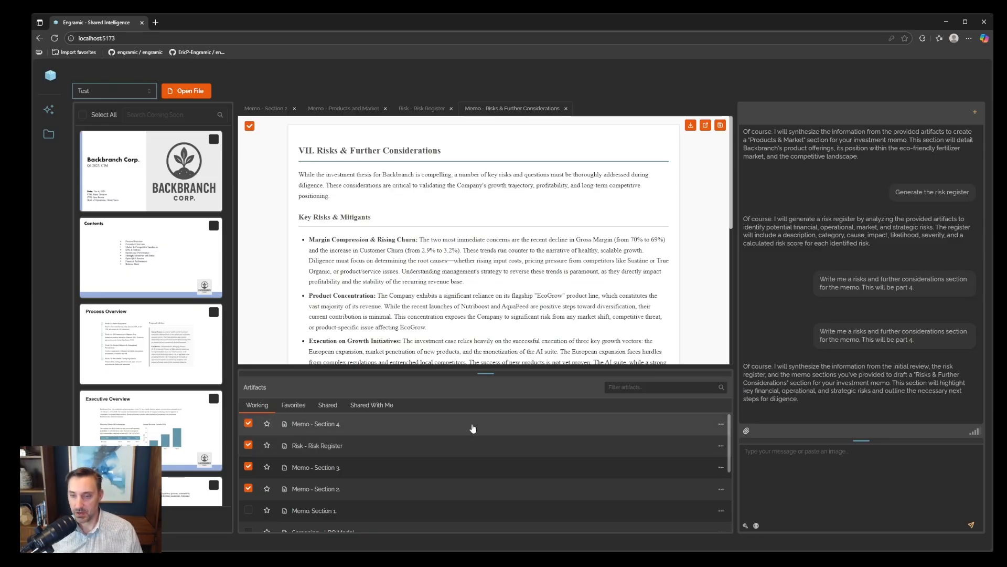
# Step: Swap the Risk Register for Memo Section 1 in the artifact selection and exclude the open Risks & Further Considerations document
pyautogui.click(249, 445)
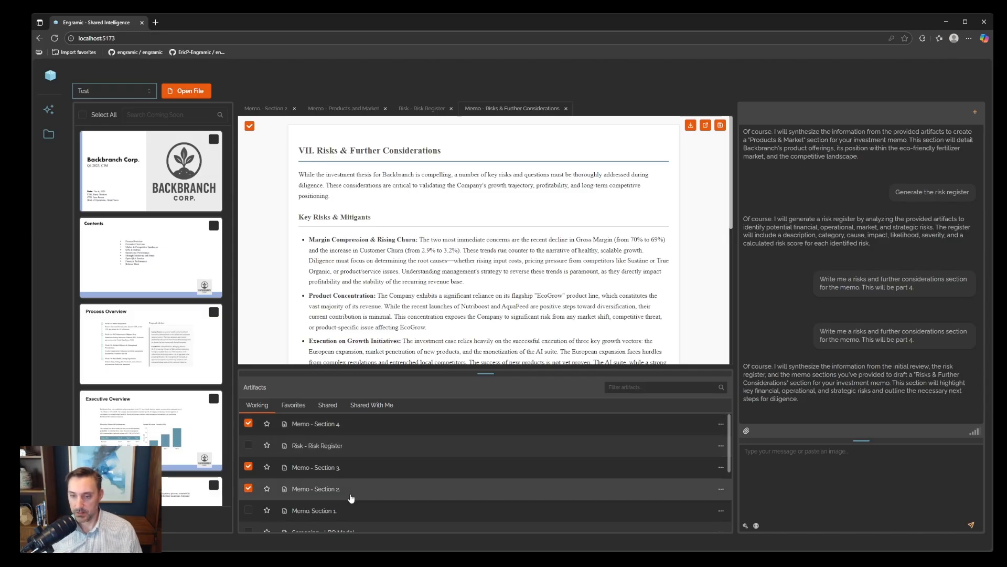
pyautogui.click(248, 510)
pyautogui.click(854, 474)
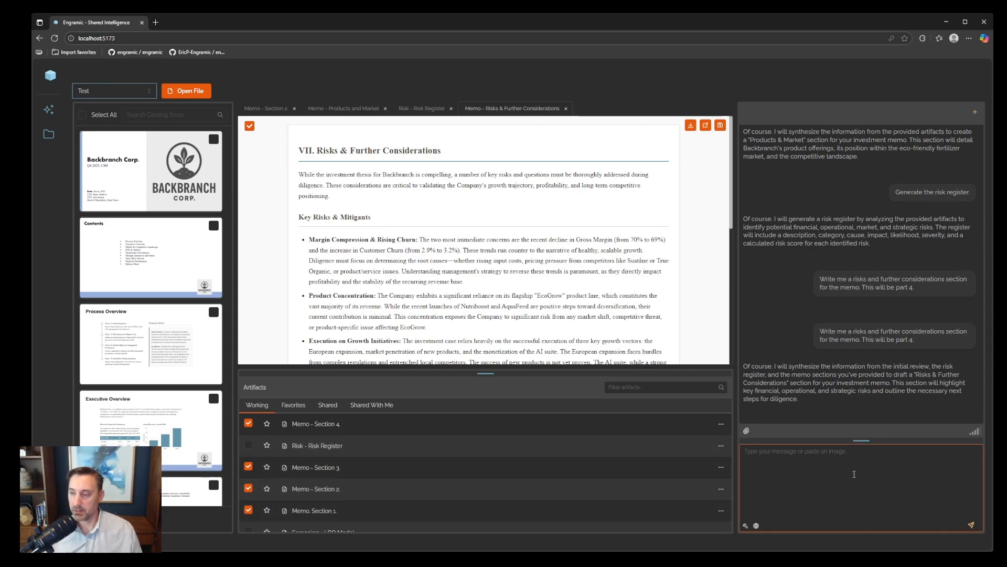
pyautogui.click(249, 126)
# Step: Request a final section 5, the conclusion, to finish the investment committee memo
pyautogui.click(798, 457)
pyautogui.write('Please finish the investment committee memo with a final section 5 which is conclusion.')
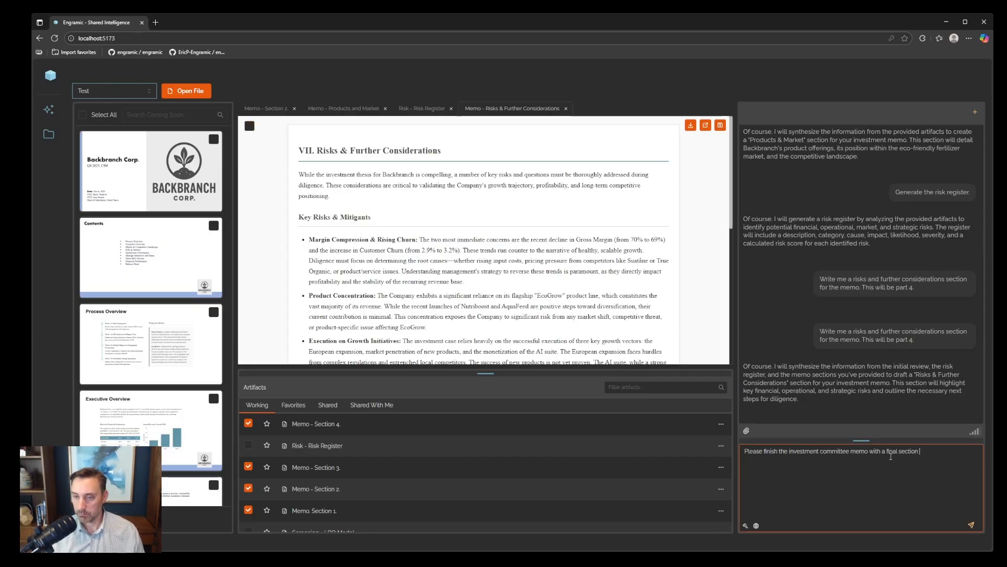
pyautogui.press('Return')
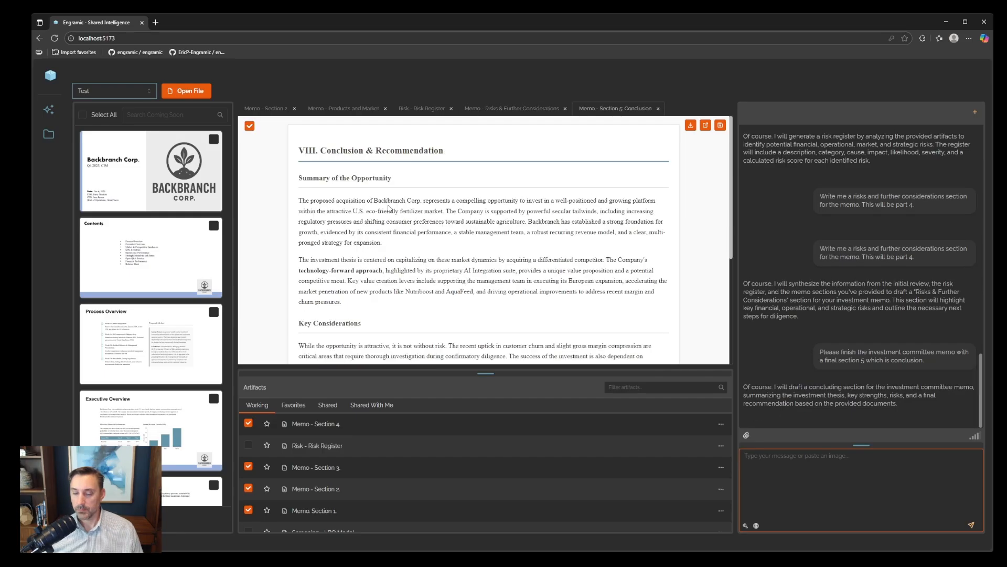
# Step: Review the generated Conclusion & Recommendation, exclude it as the last artifact, save it as an artifact, and select the saved copy
pyautogui.moveTo(302, 148); pyautogui.dragTo(315, 148)
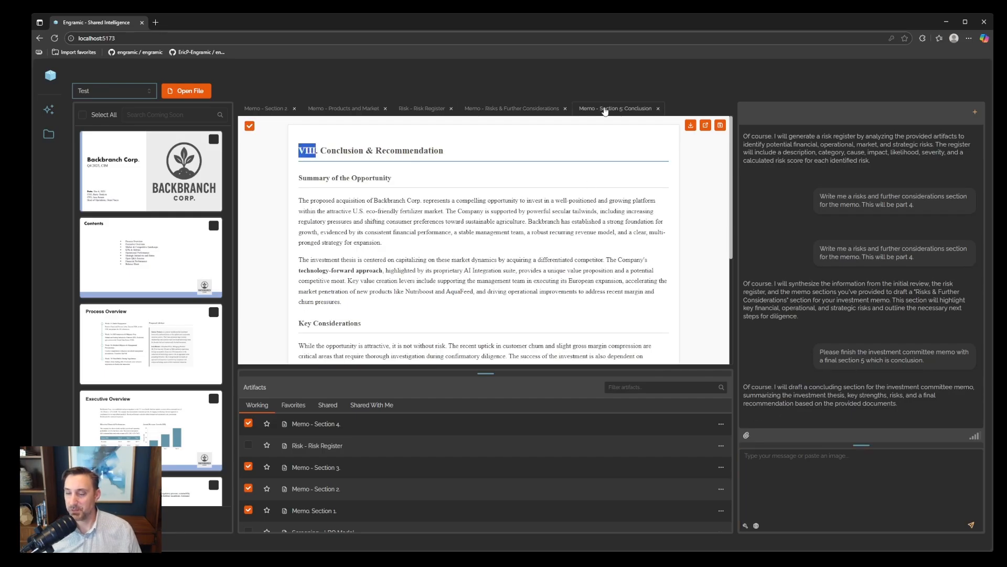
pyautogui.click(249, 126)
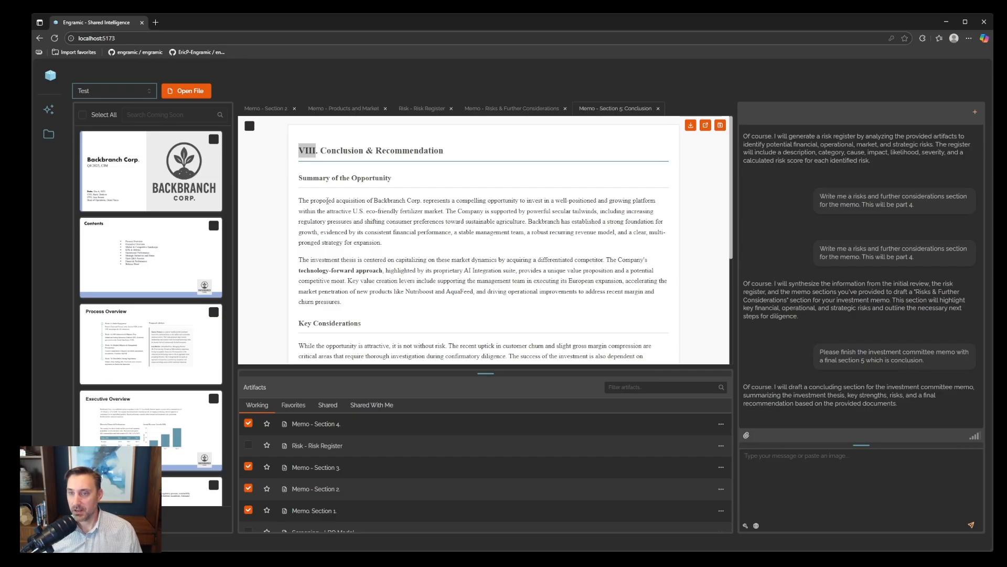
pyautogui.scroll(-4, 293, 197)
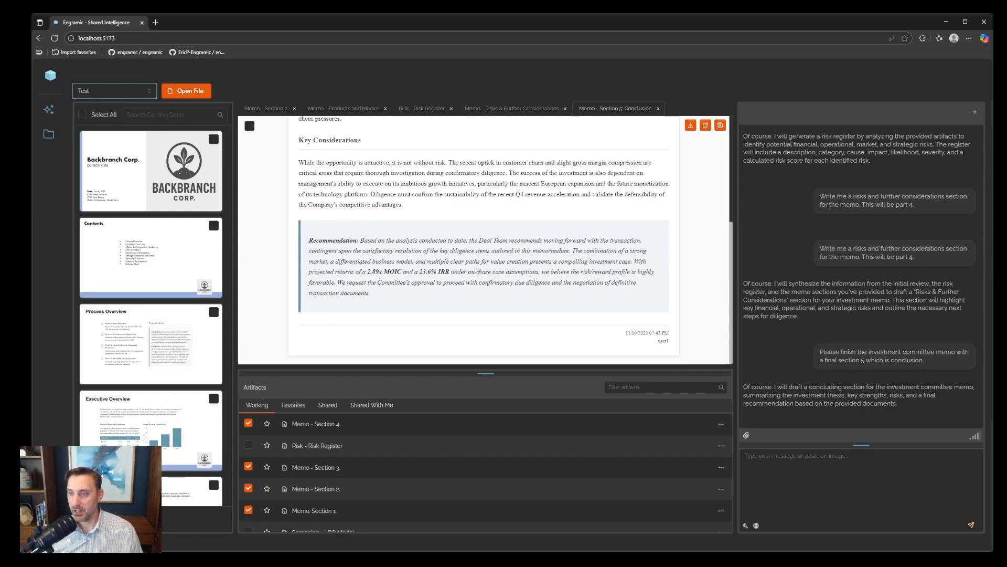
pyautogui.click(721, 125)
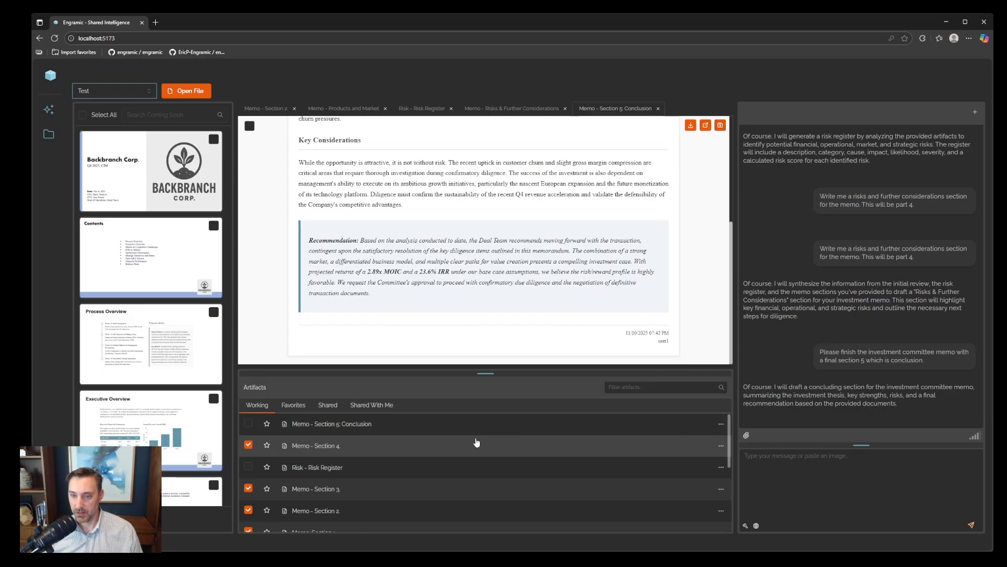
pyautogui.click(249, 423)
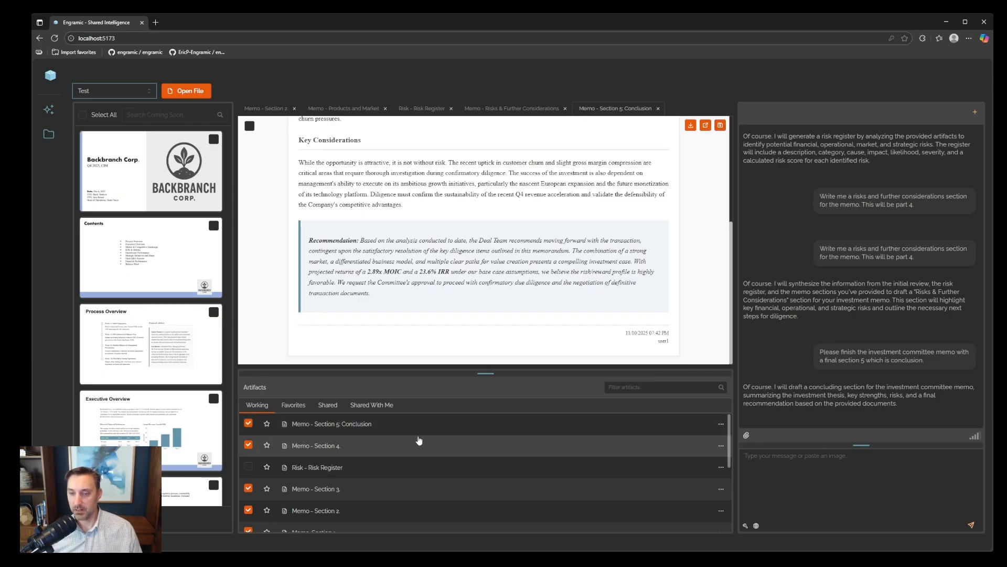
# Step: Check the artifacts attached to the chat and deselect the Company Overview, keeping only the five memo sections
pyautogui.scroll(-4, 448, 480)
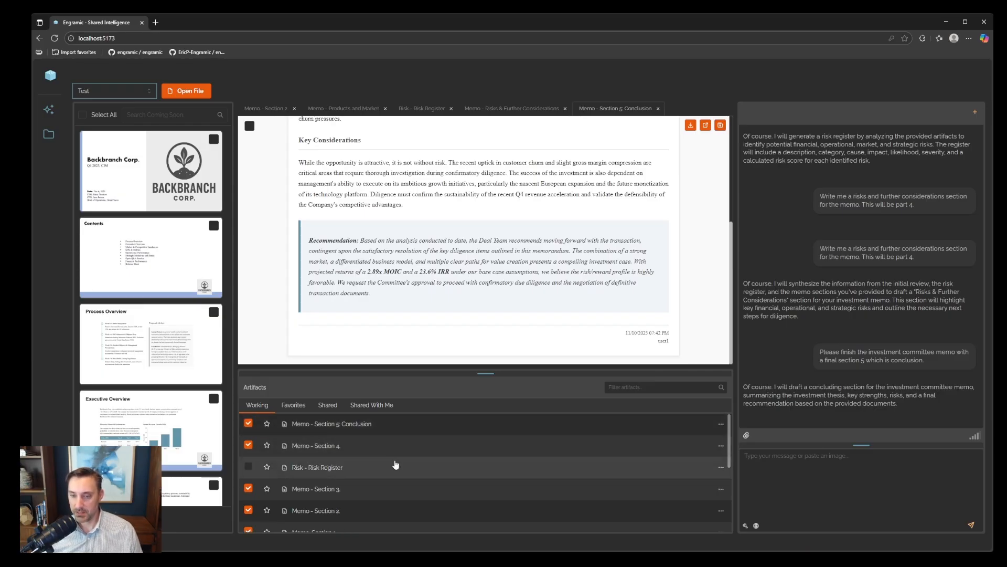
pyautogui.scroll(4, 362, 451)
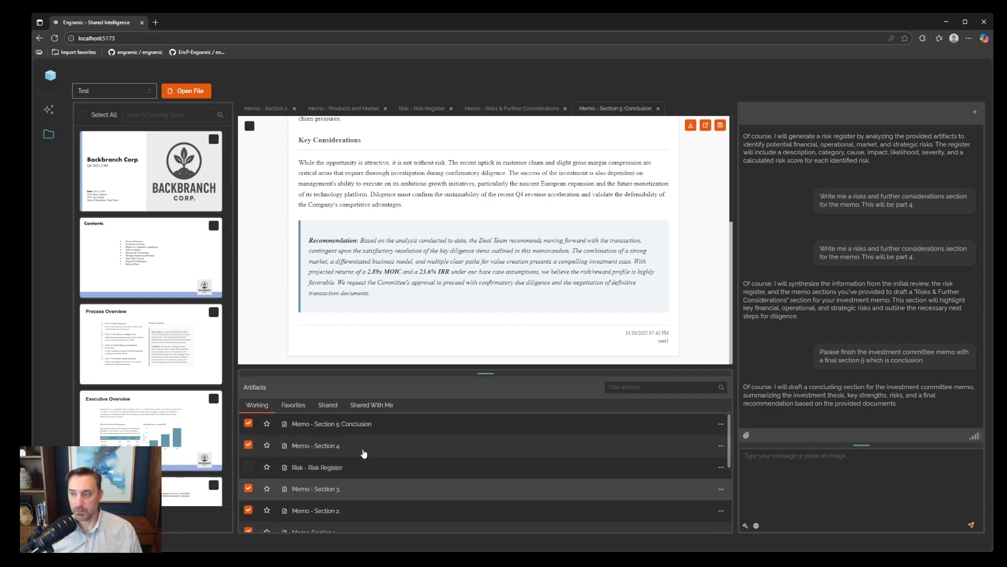
pyautogui.moveTo(747, 437)
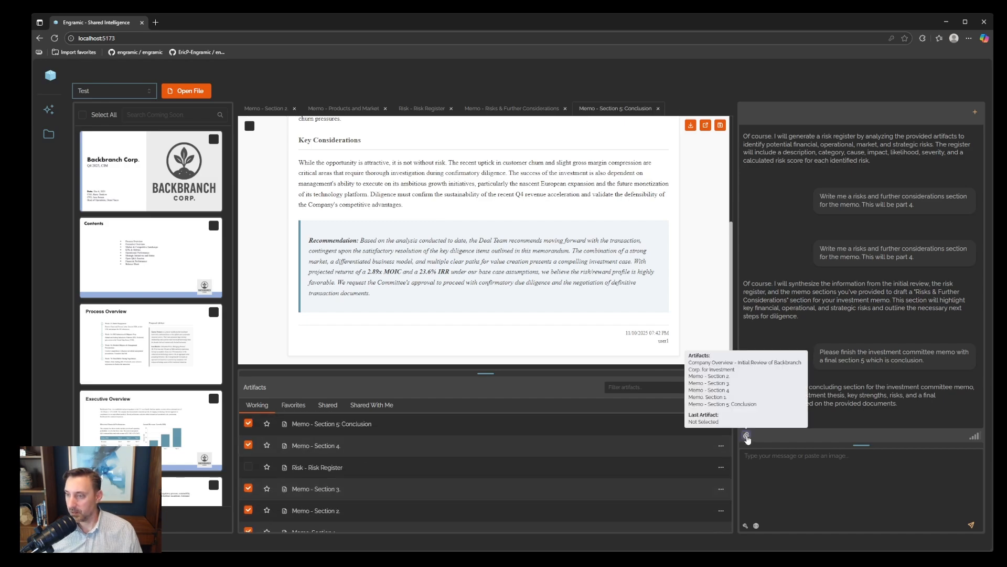
pyautogui.scroll(-8, 730, 446)
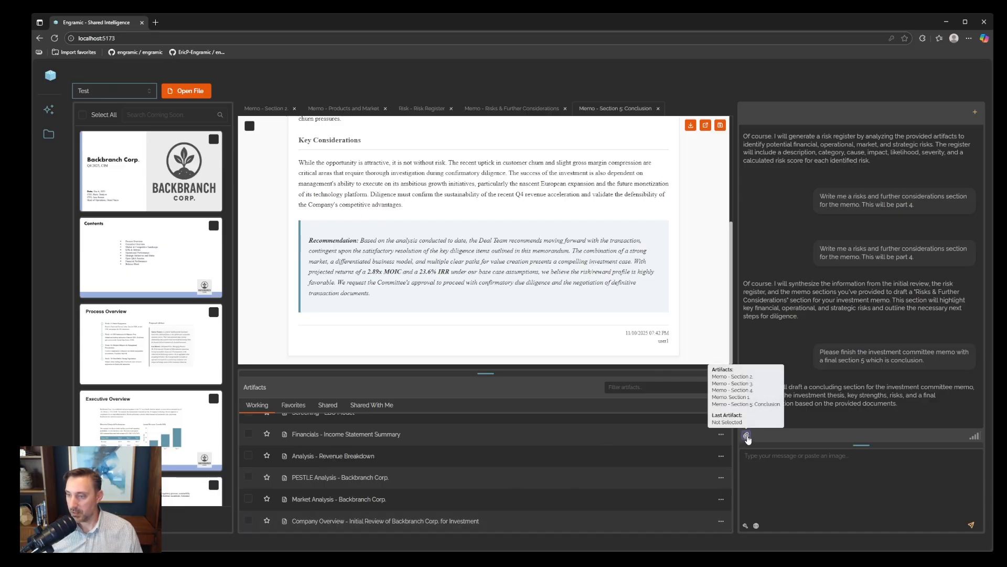
pyautogui.scroll(8, 393, 452)
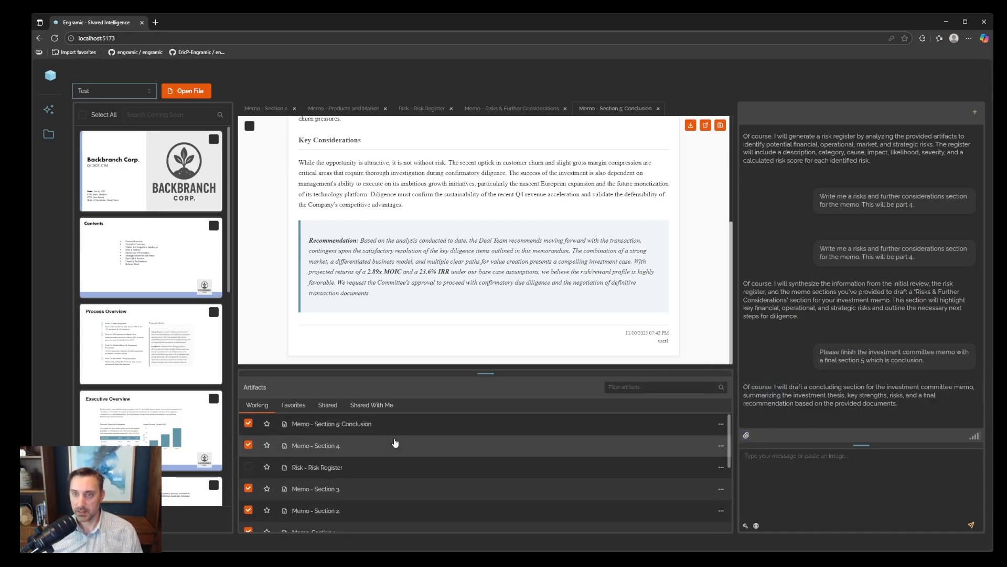
# Step: Close all five open artifact documents in the viewer
pyautogui.click(657, 109)
pyautogui.click(565, 109)
pyautogui.click(451, 109)
pyautogui.click(385, 109)
pyautogui.click(295, 109)
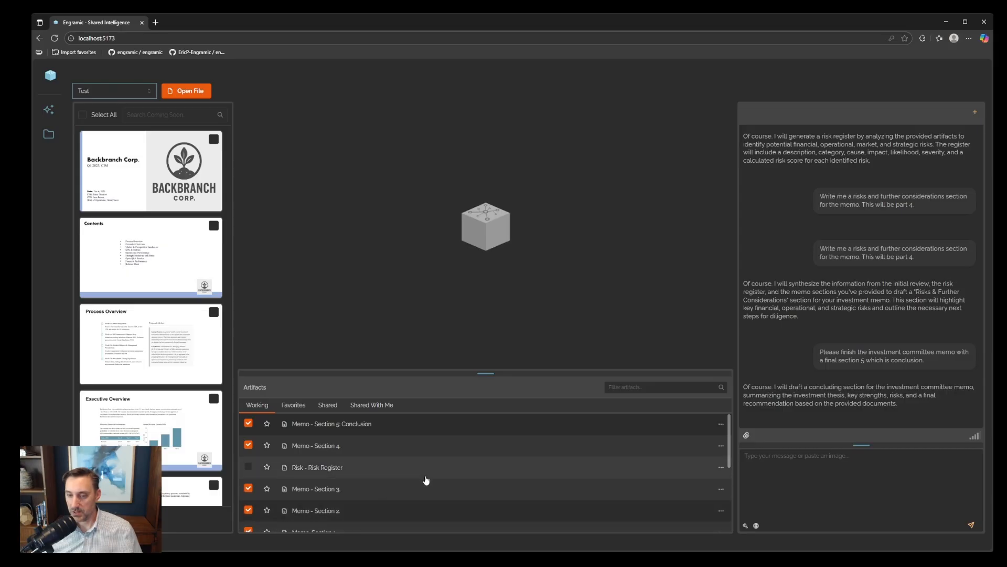
# Step: Share the Memo Section 1 artifact, check the shared artifact lists, and return to the working artifacts
pyautogui.scroll(-3, 425, 479)
pyautogui.click(721, 449)
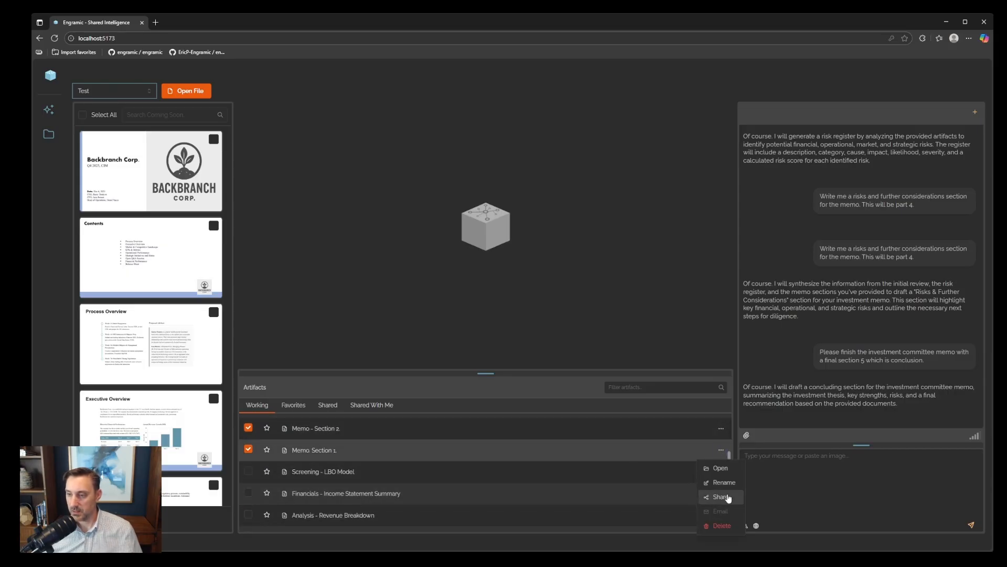
pyautogui.click(722, 525)
pyautogui.click(557, 80)
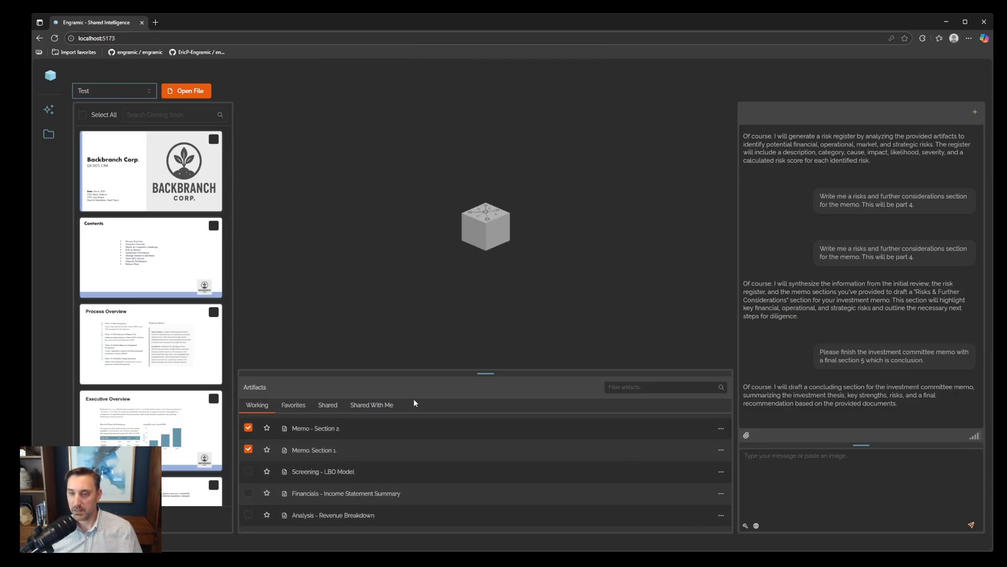
pyautogui.click(374, 406)
pyautogui.click(332, 407)
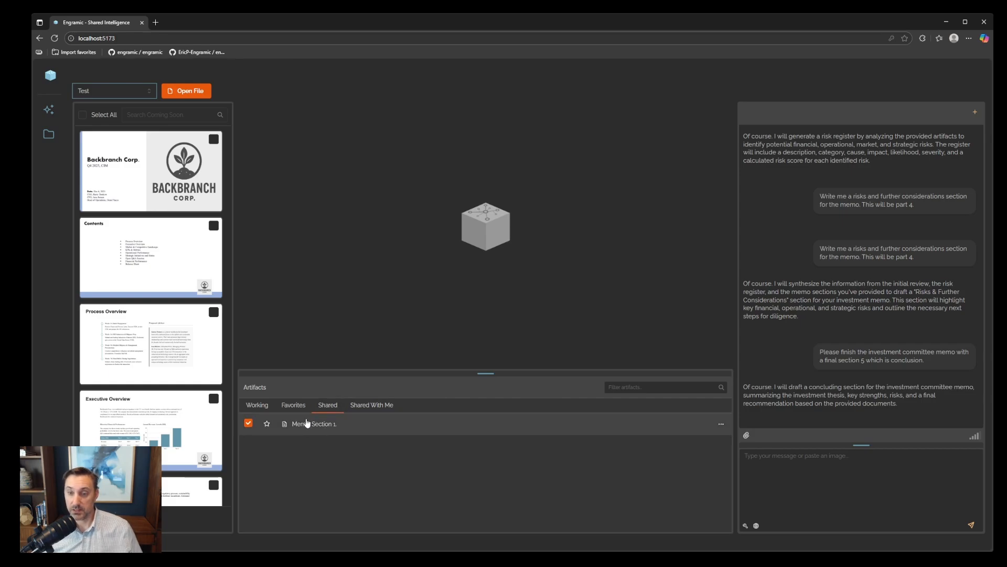
pyautogui.click(371, 408)
pyautogui.click(326, 407)
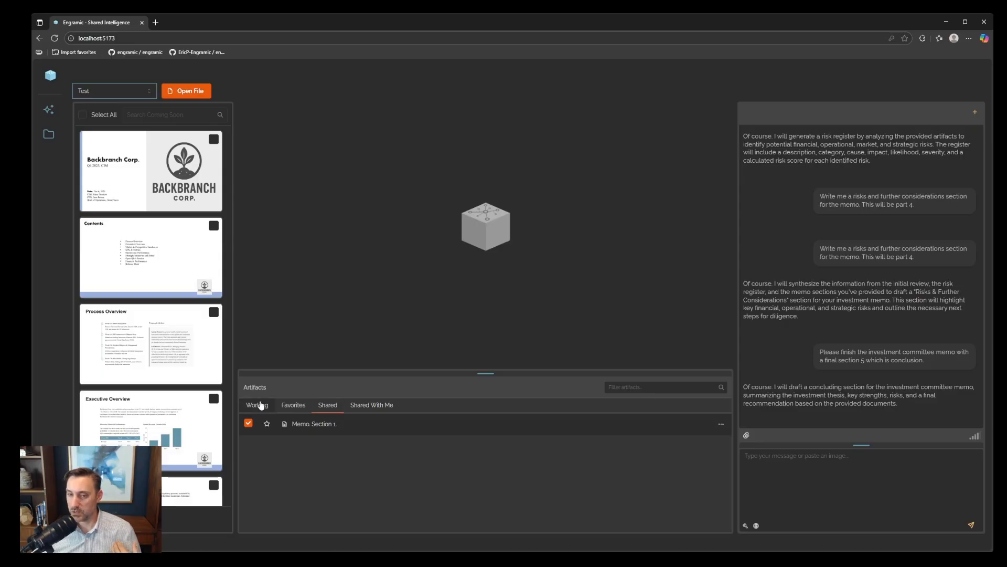
pyautogui.click(257, 407)
# Step: Open the Memo Section 1 artifact, read through it in a separate browser tab, and close that tab
pyautogui.scroll(-1, 362, 462)
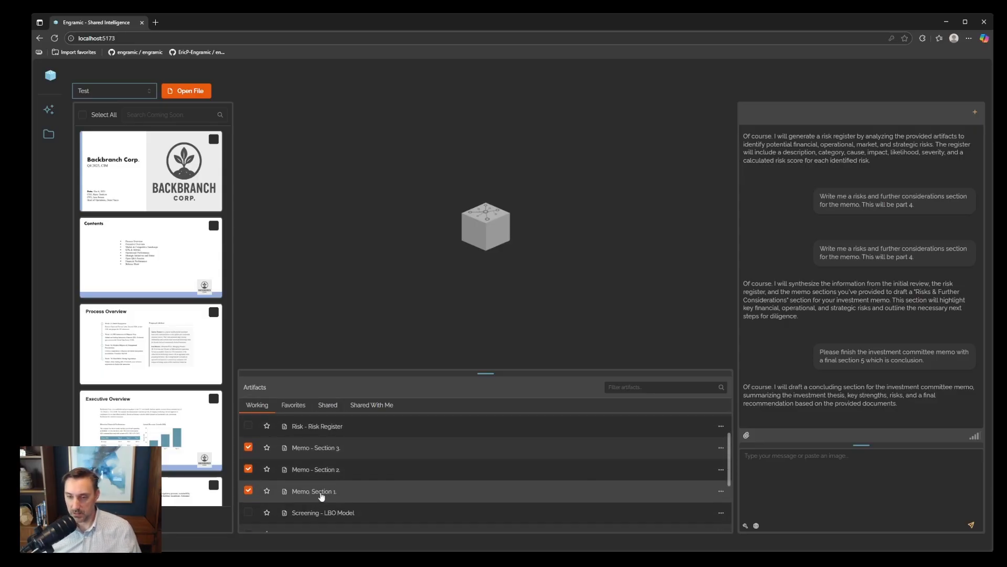
pyautogui.click(321, 494)
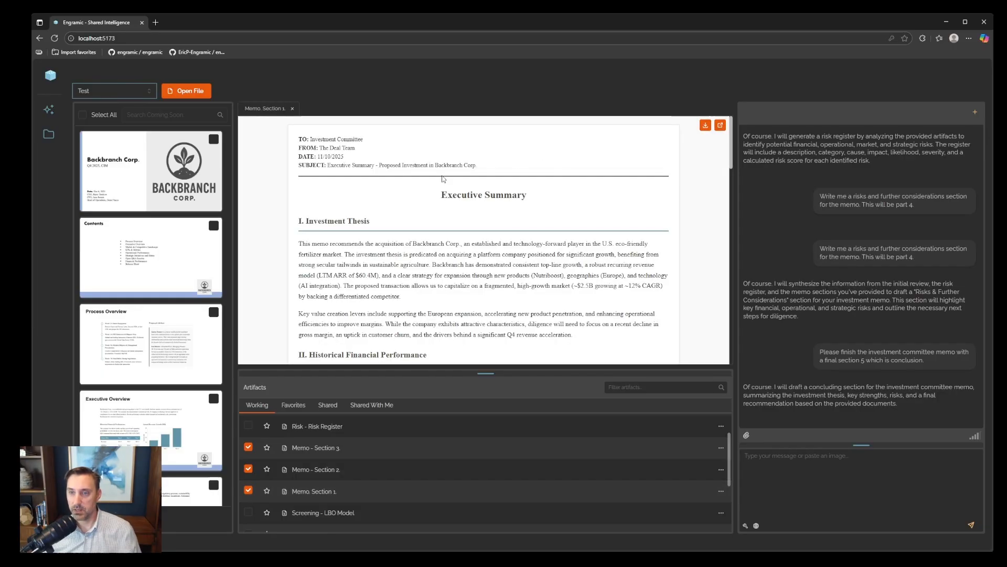
pyautogui.click(721, 124)
pyautogui.scroll(-9, 321, 128)
pyautogui.scroll(-5, 336, 199)
pyautogui.click(241, 22)
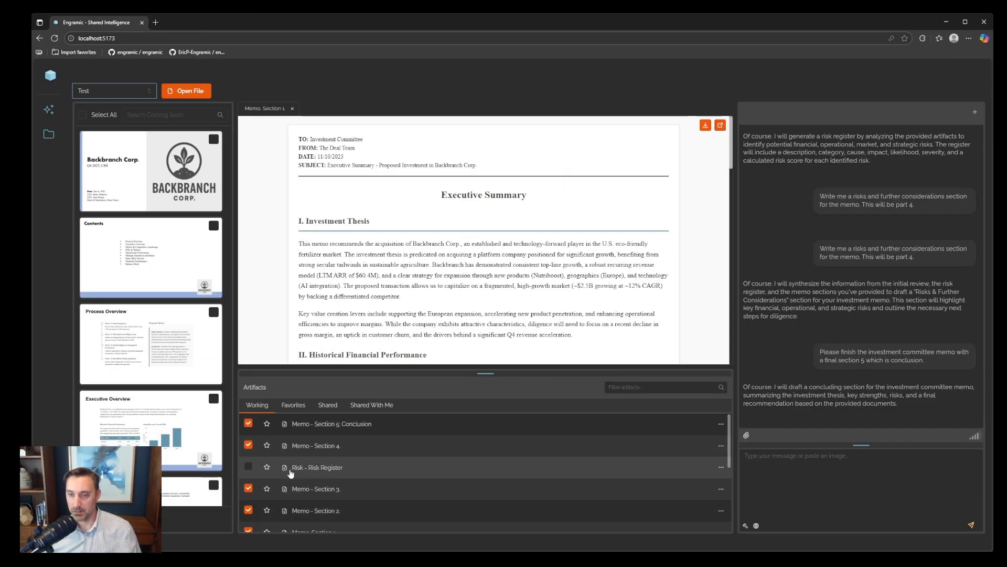
# Step: Check the selected memo sections and request combining all of them into the final Investment memo with Deep Think enabled
pyautogui.scroll(-1, 362, 501)
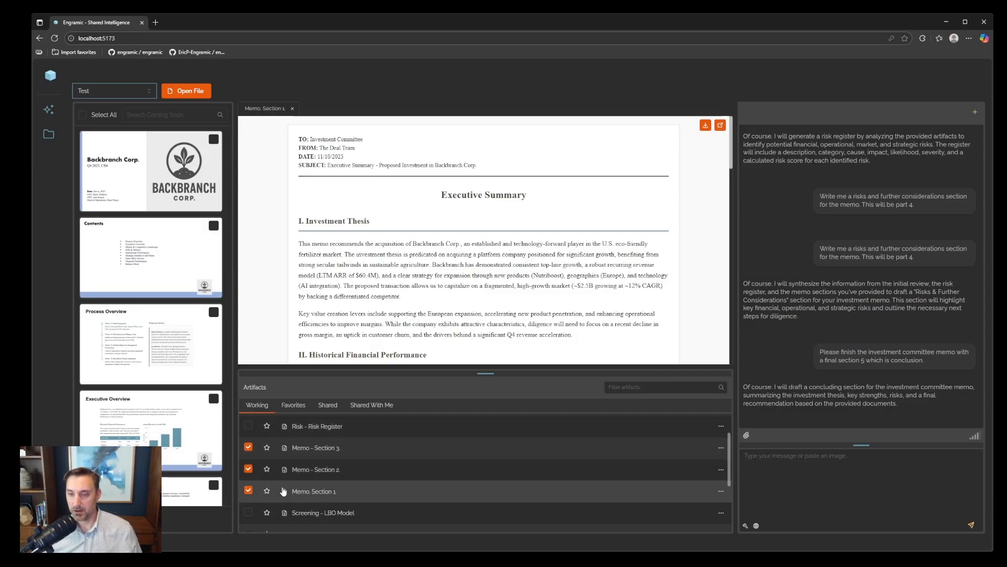
pyautogui.scroll(1, 385, 452)
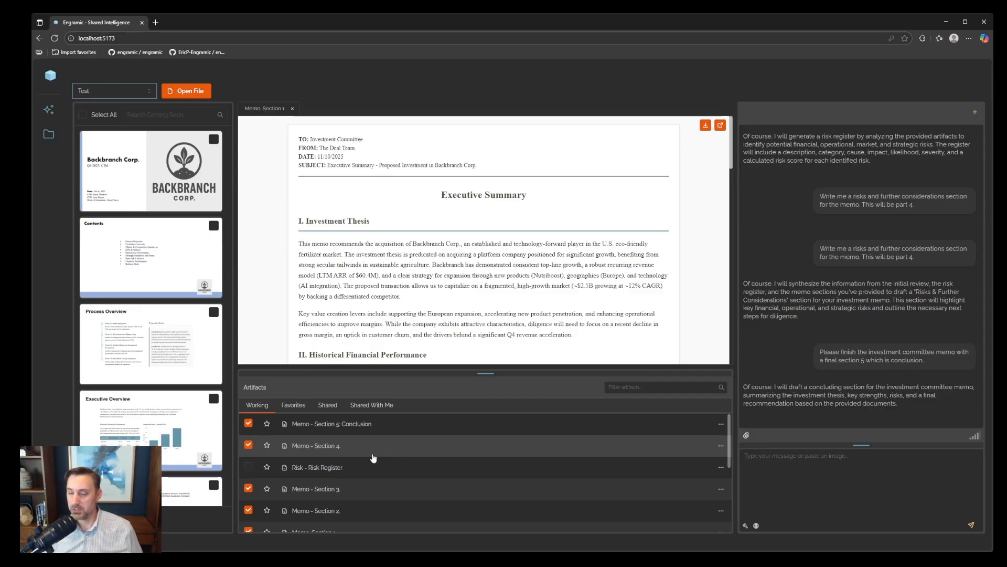
pyautogui.scroll(-3, 362, 454)
pyautogui.scroll(3, 378, 461)
pyautogui.click(770, 474)
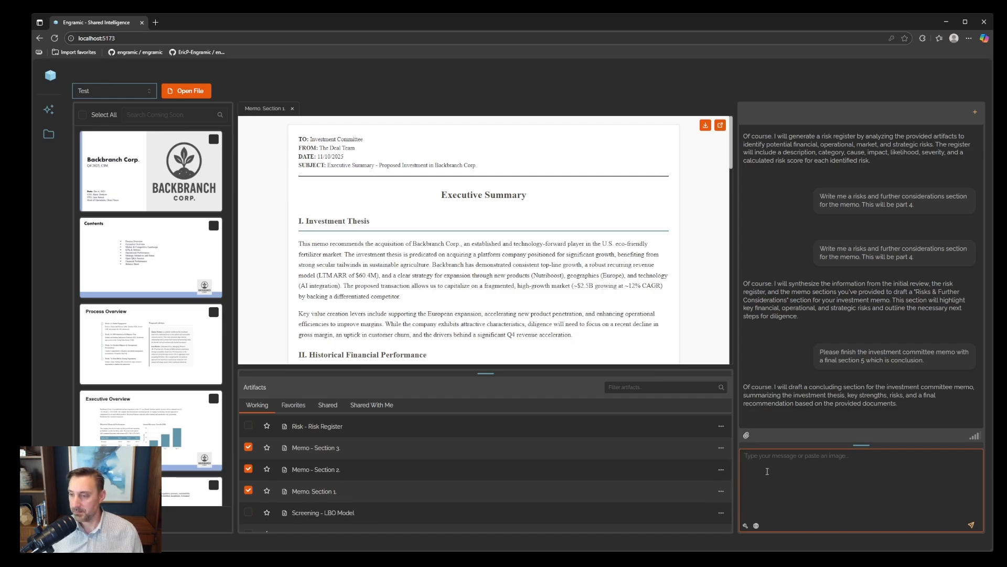
pyautogui.write('Combine all sections of the memo into the final Investment memo.')
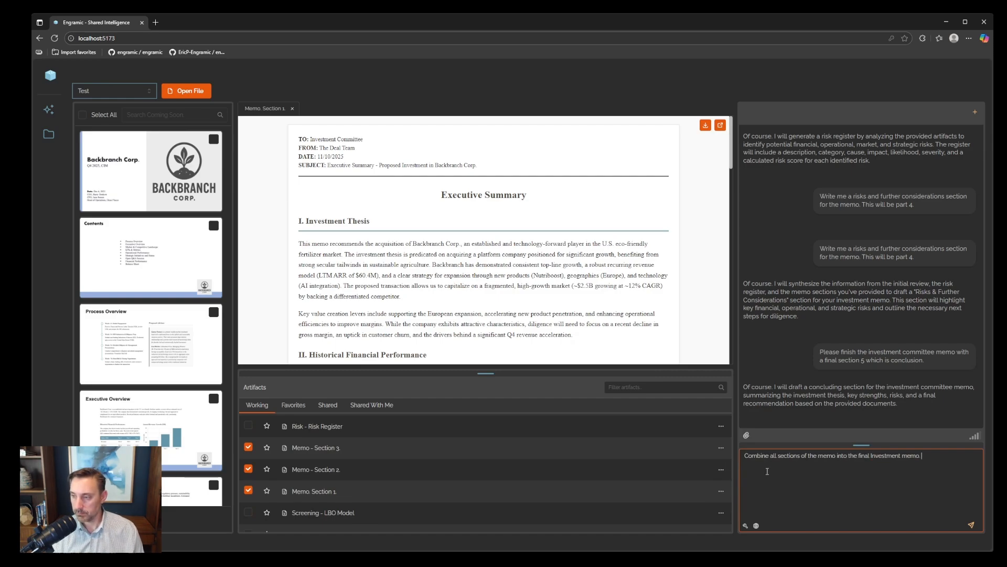
pyautogui.press('Return')
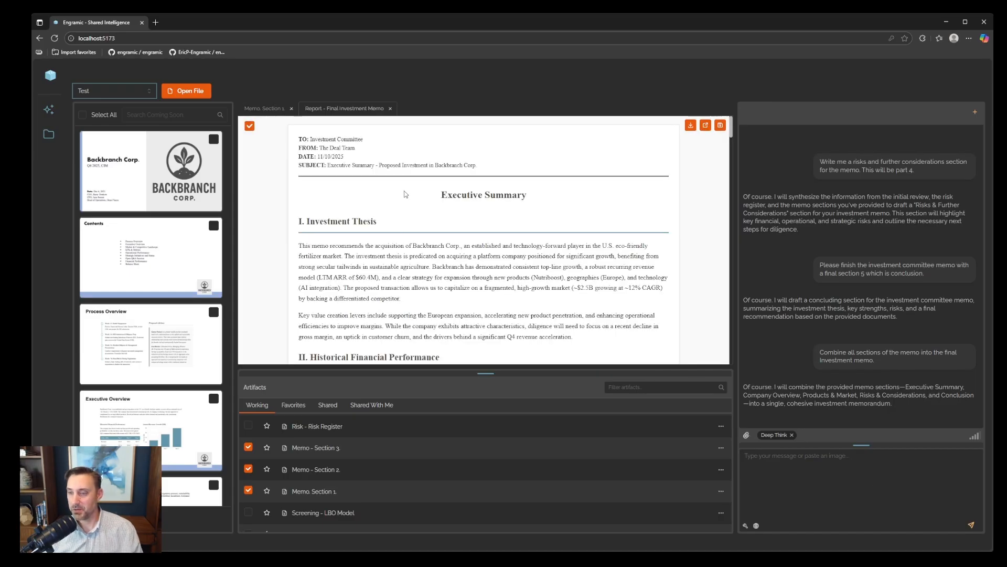
# Step: Enlarge the document viewer and read through the combined Final Investment Memo from the executive summary to the final recommendation
pyautogui.moveTo(485, 377); pyautogui.dragTo(494, 511)
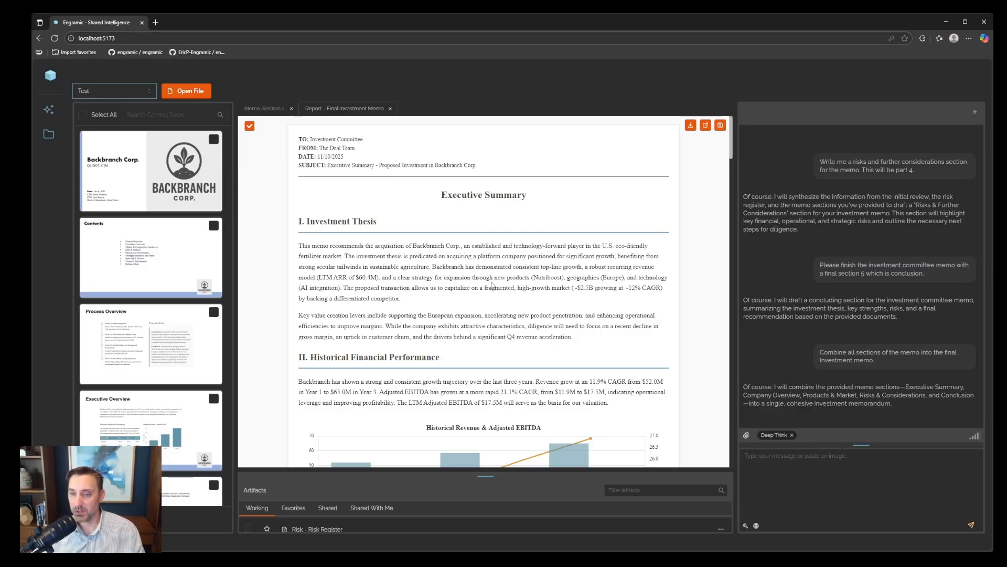
pyautogui.scroll(-4, 452, 270)
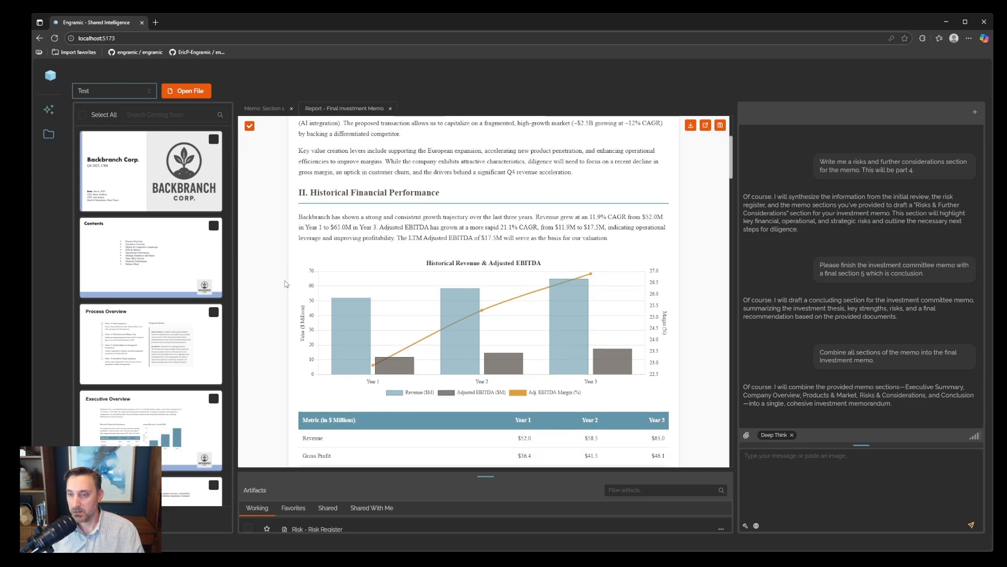
pyautogui.scroll(-6, 286, 283)
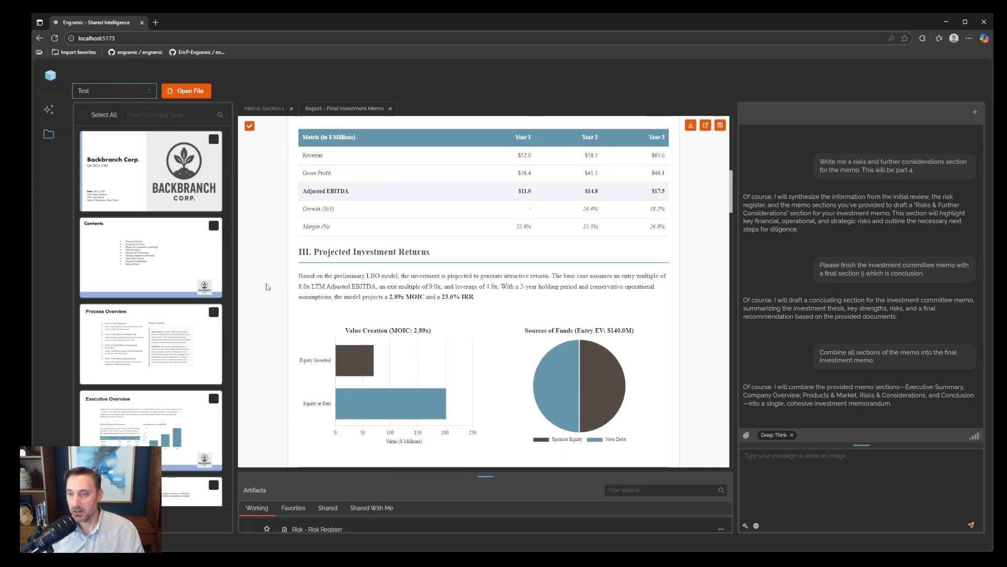
pyautogui.scroll(-6, 266, 285)
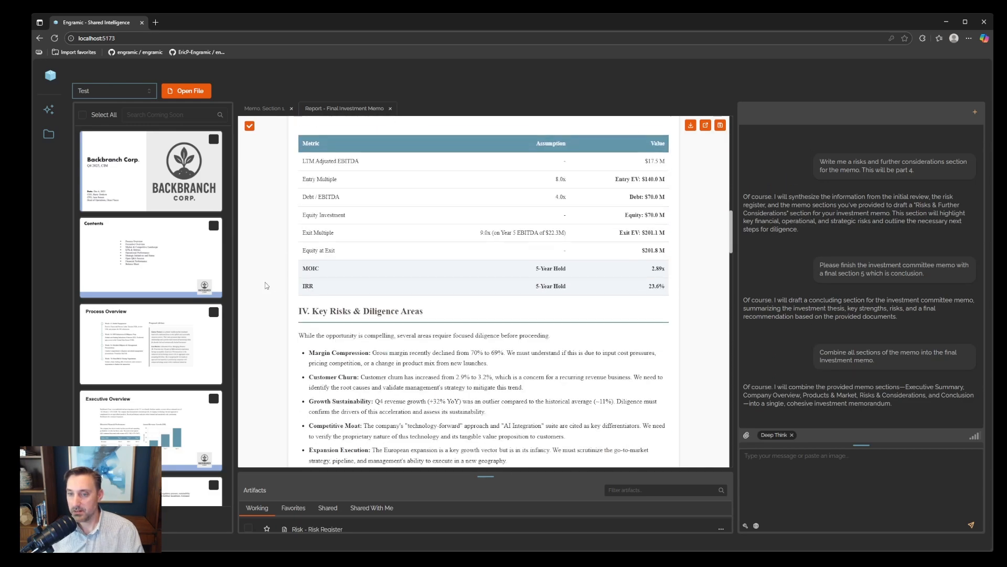
pyautogui.scroll(-5, 267, 285)
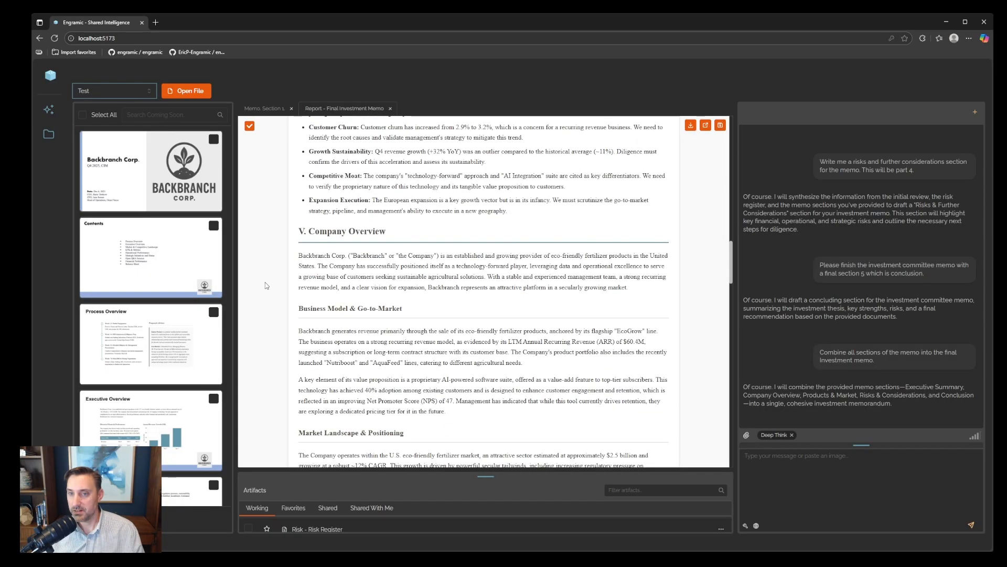
pyautogui.scroll(-2, 266, 286)
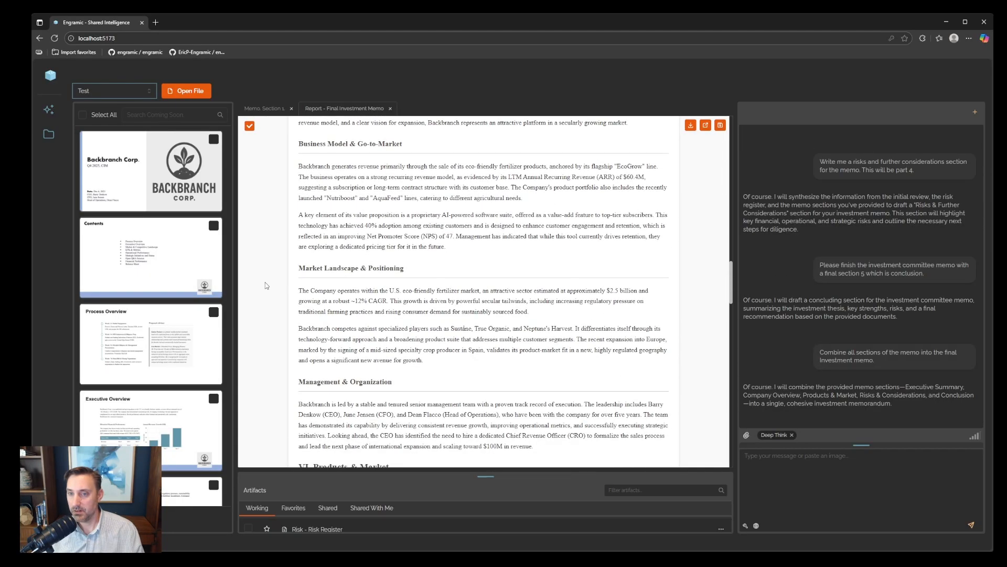
pyautogui.scroll(-5, 266, 285)
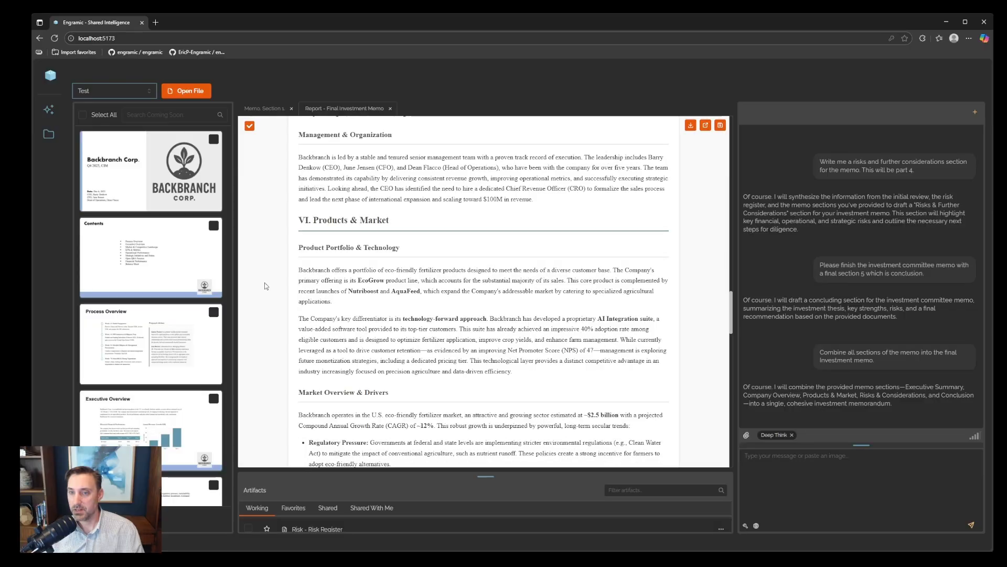
pyautogui.scroll(-2, 264, 286)
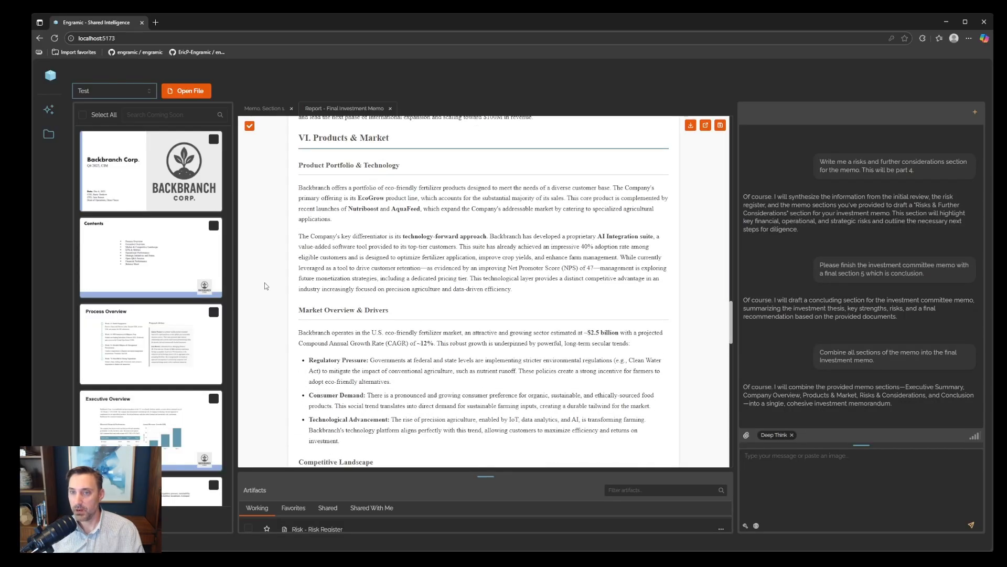
pyautogui.scroll(-6, 264, 285)
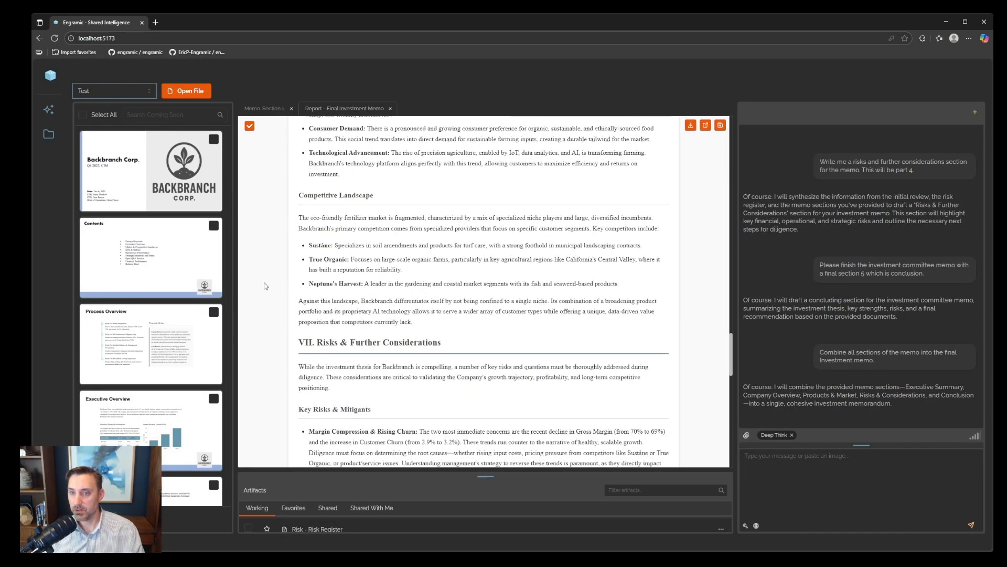
pyautogui.scroll(-4, 265, 286)
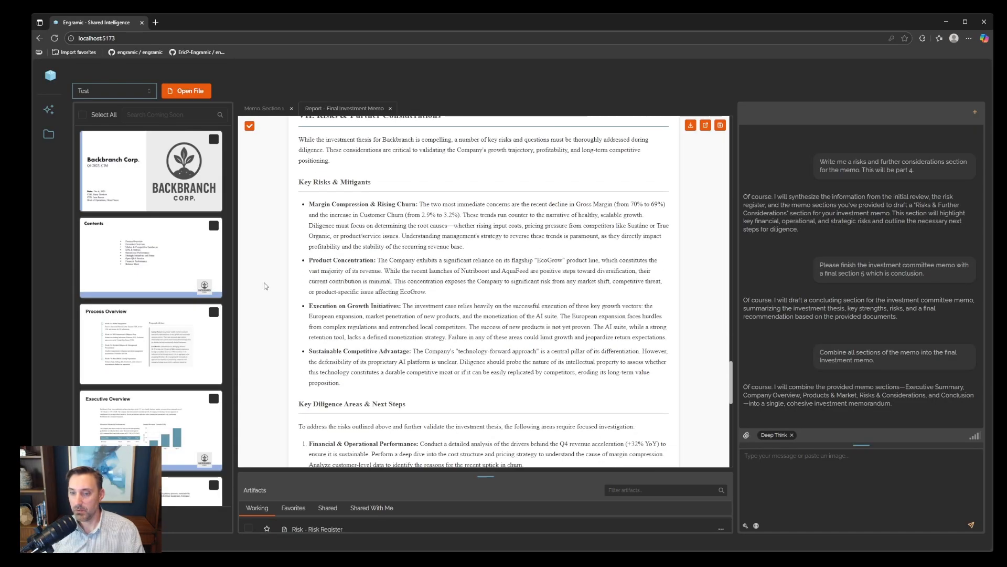
pyautogui.scroll(-10, 265, 285)
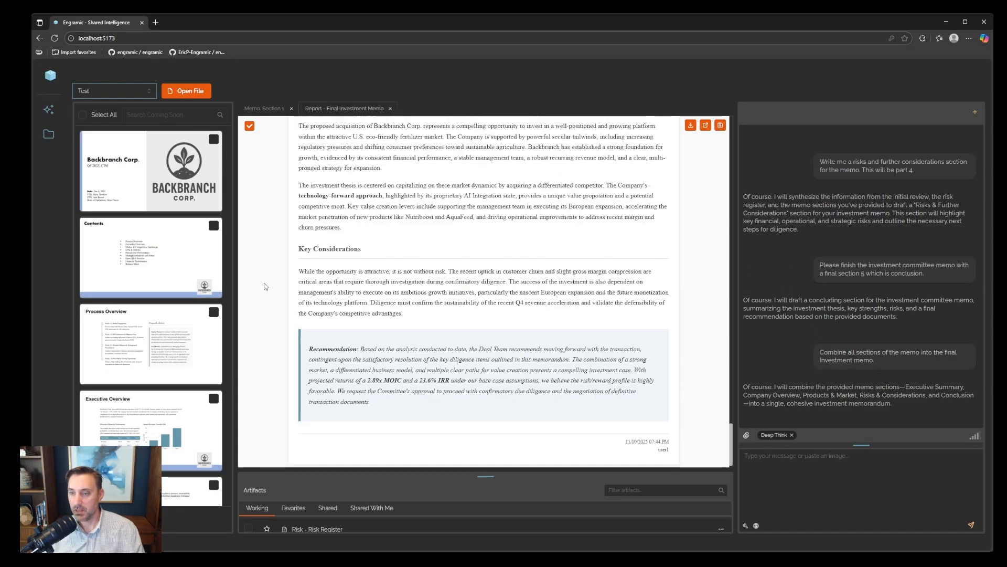
# Step: Save the Final Investment Memo to the working artifacts and select it as context in place of the individual memo sections
pyautogui.moveTo(483, 477); pyautogui.dragTo(459, 353)
pyautogui.click(724, 125)
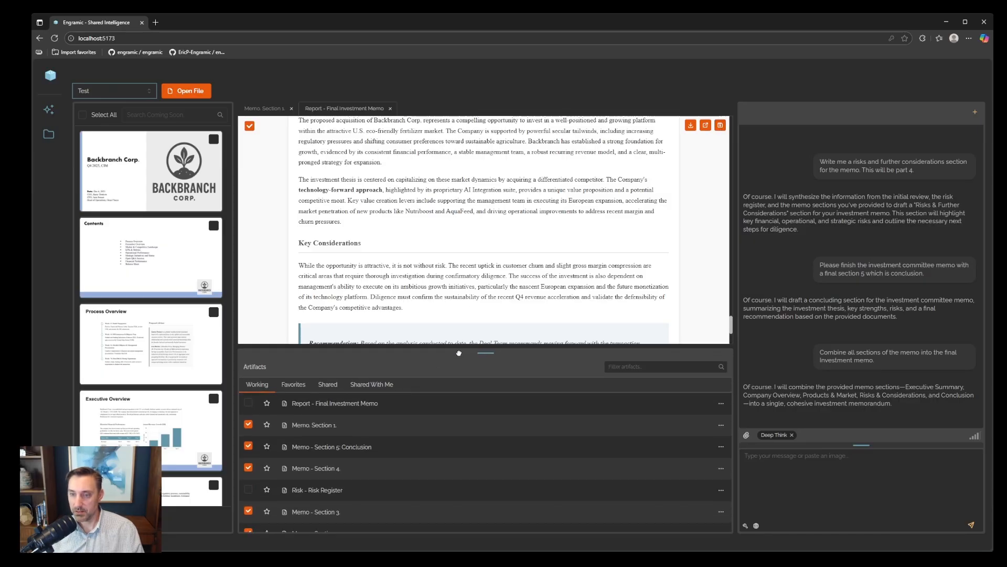
pyautogui.click(248, 424)
pyautogui.click(249, 403)
pyautogui.click(249, 446)
pyautogui.click(248, 467)
pyautogui.click(249, 512)
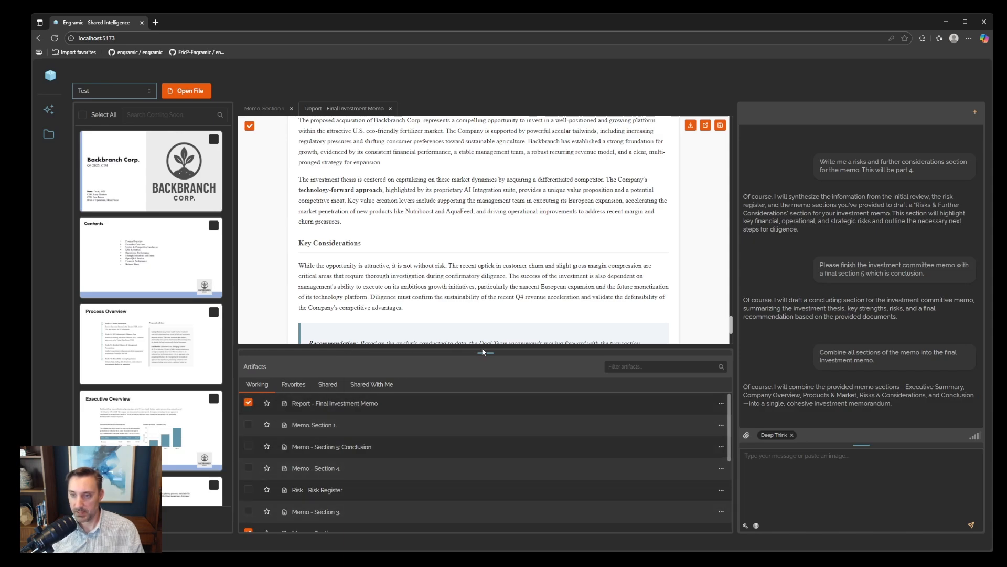
pyautogui.moveTo(486, 350); pyautogui.dragTo(462, 429)
pyautogui.click(249, 496)
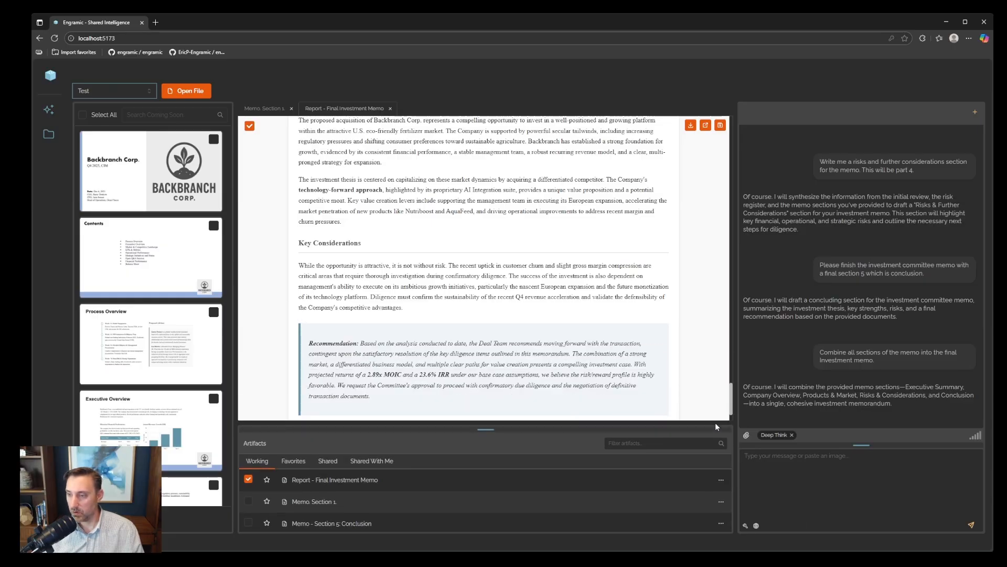
# Step: With Deep Think enabled, request a more appealing visual hierarchy for the document, without referencing the change and as if the outcome is the final version
pyautogui.click(792, 435)
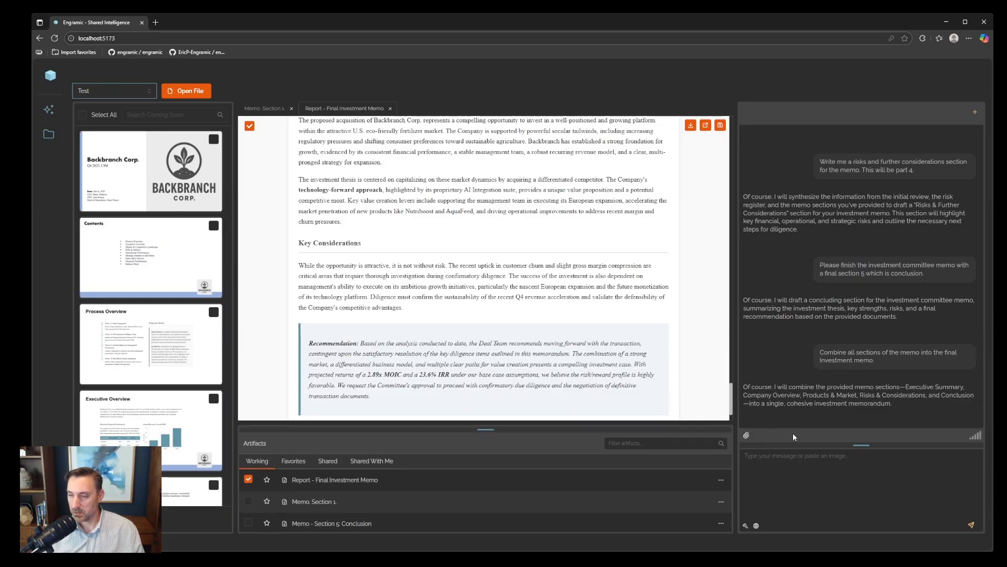
pyautogui.click(745, 525)
pyautogui.click(750, 245)
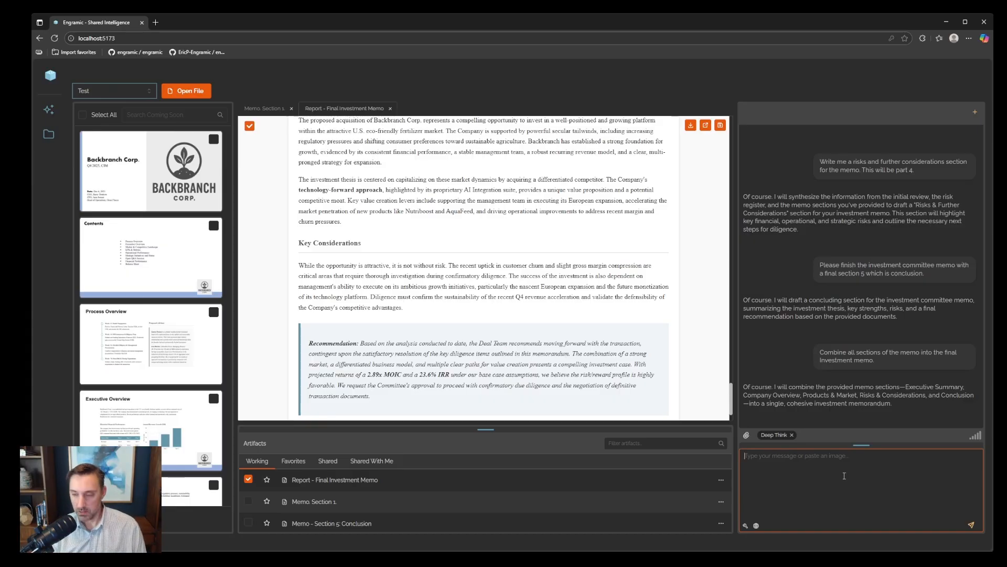
pyautogui.write("Work on the visual hierarchy of this document to make it more appealing. Don't reference that you are doing this, act as if the outcome is the final version.")
pyautogui.press('Return')
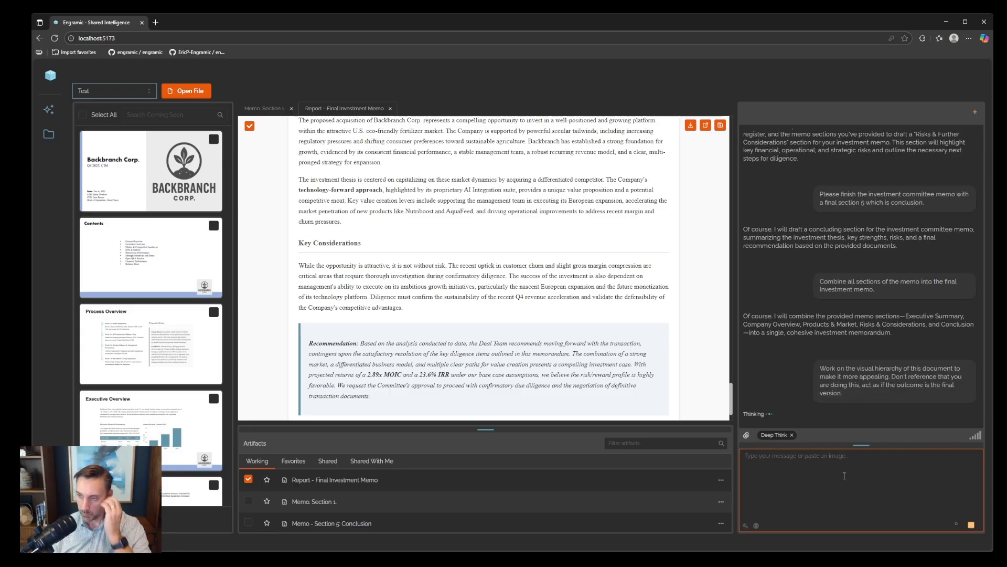
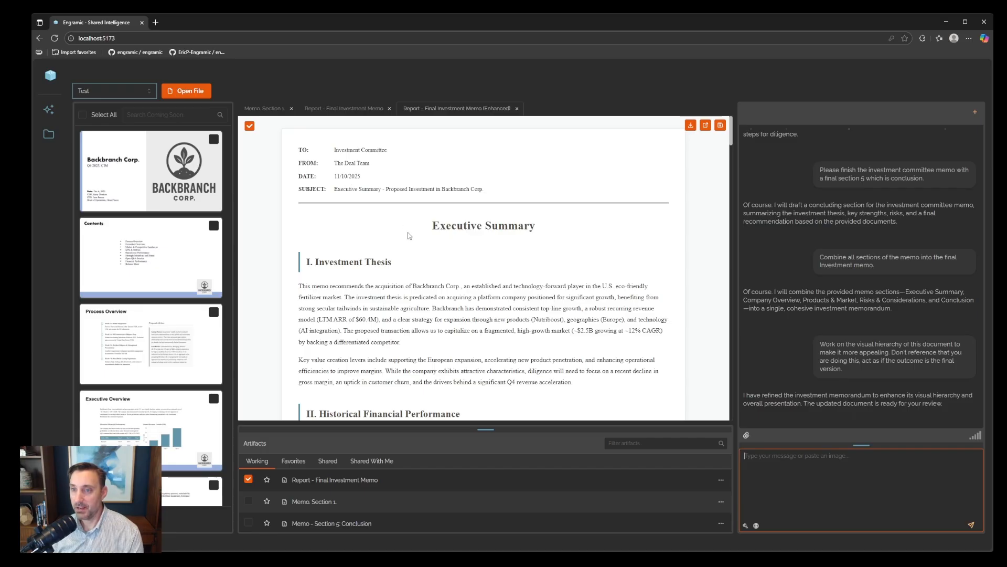
# Step: Review the formatting of the enhanced Final Investment Memo, including its headings, charts, tables and closing recommendation box
pyautogui.scroll(-1, 396, 279)
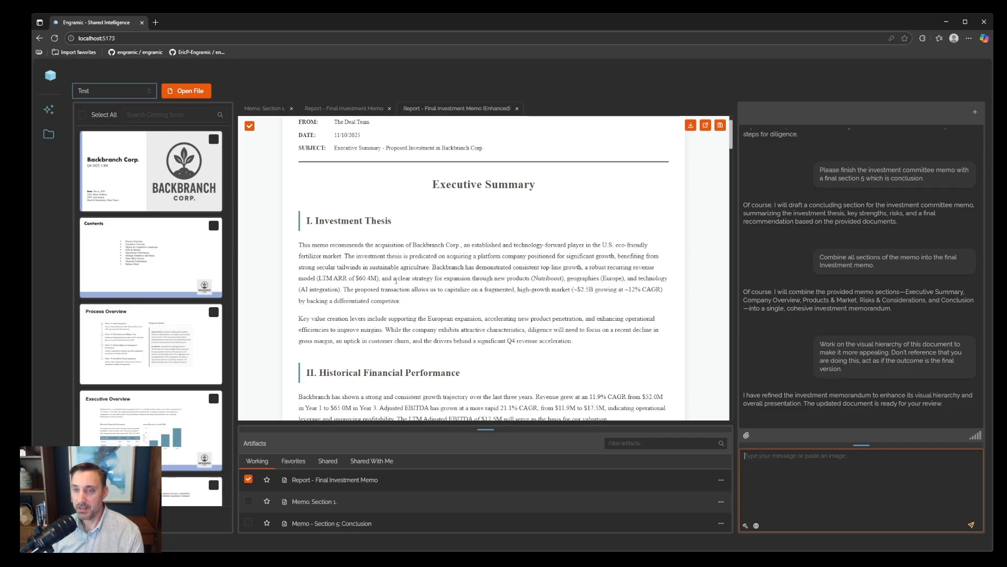
pyautogui.scroll(-5, 471, 300)
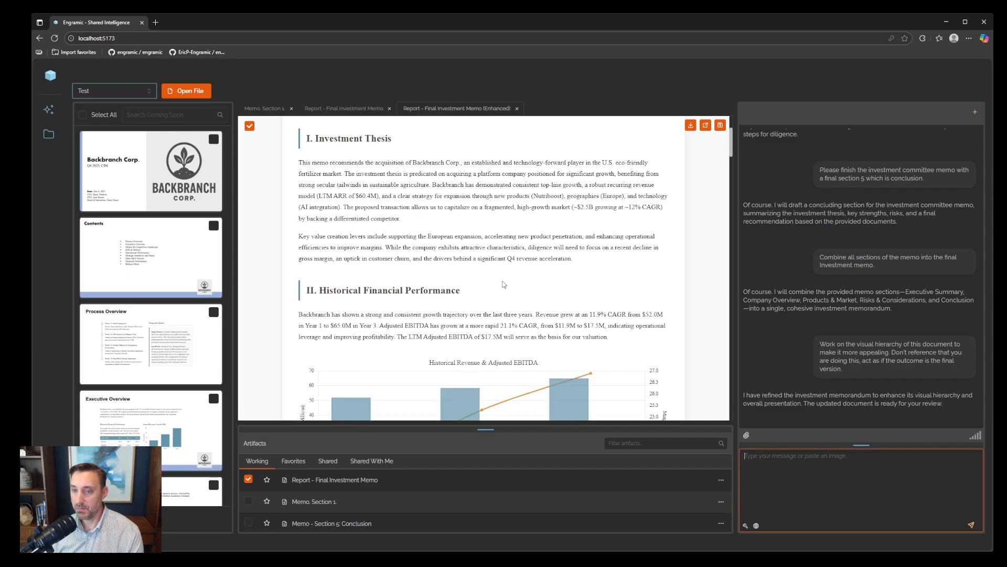
pyautogui.scroll(-7, 350, 284)
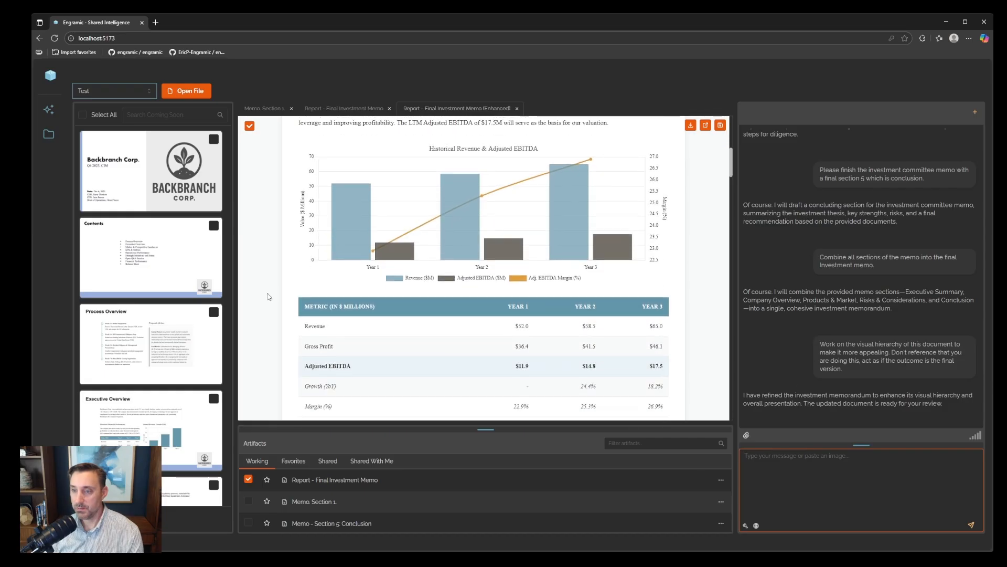
pyautogui.scroll(-9, 273, 293)
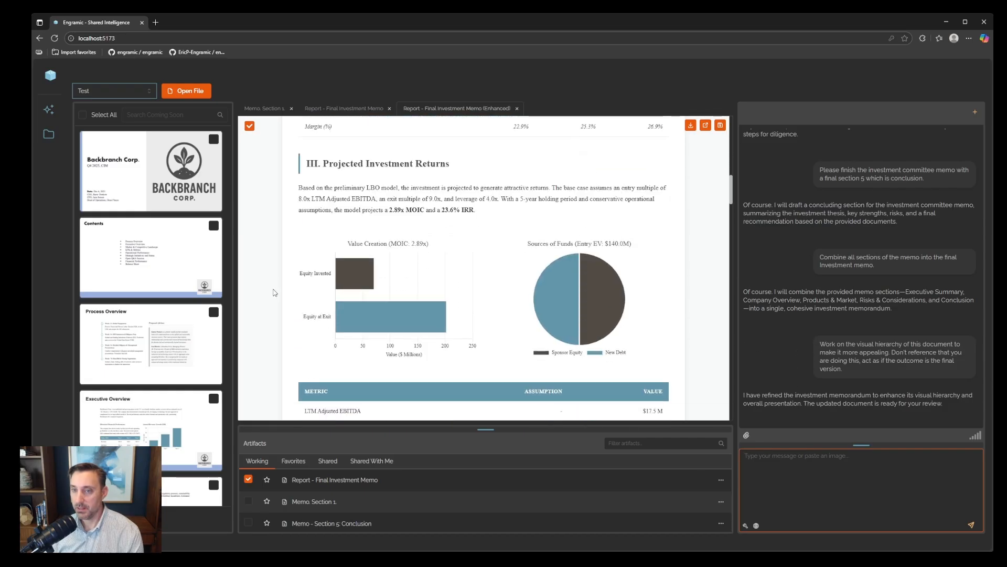
pyautogui.scroll(-7, 278, 292)
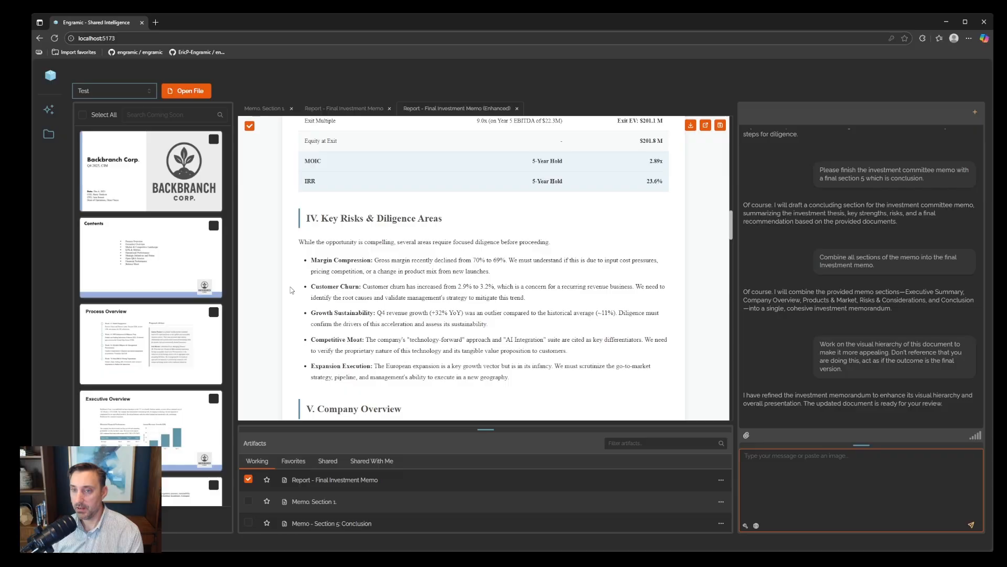
pyautogui.scroll(-9, 284, 292)
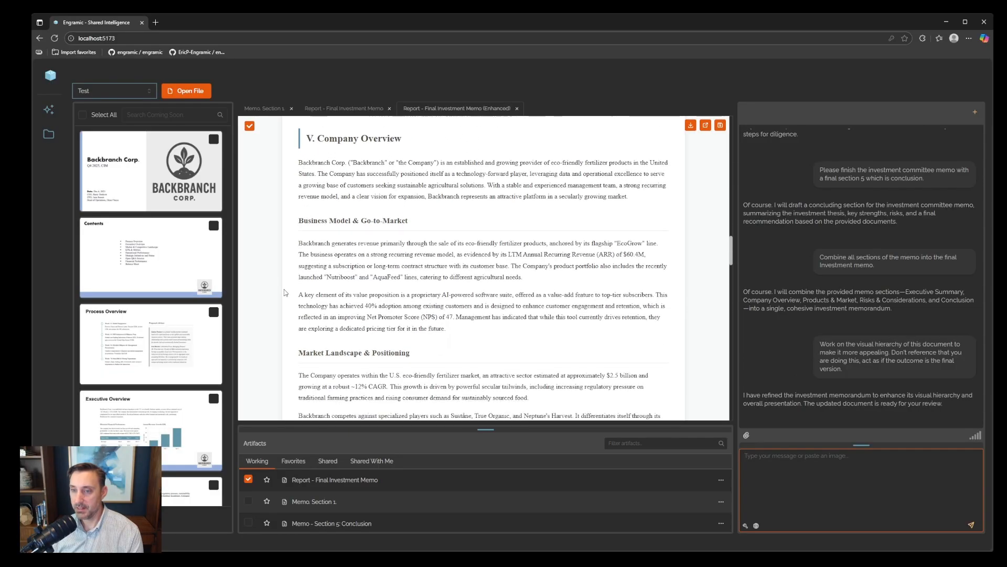
pyautogui.scroll(-9, 284, 293)
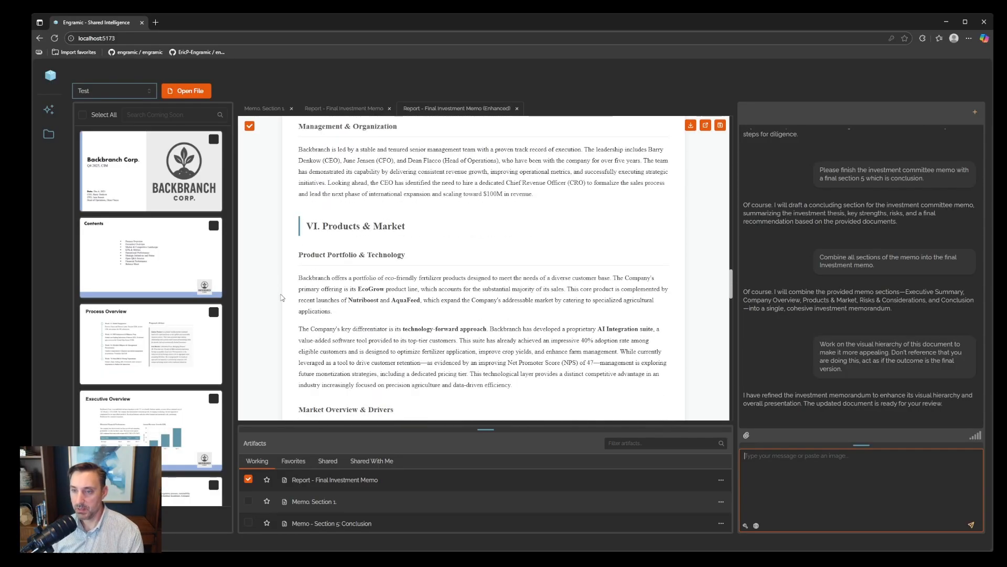
pyautogui.scroll(-10, 279, 298)
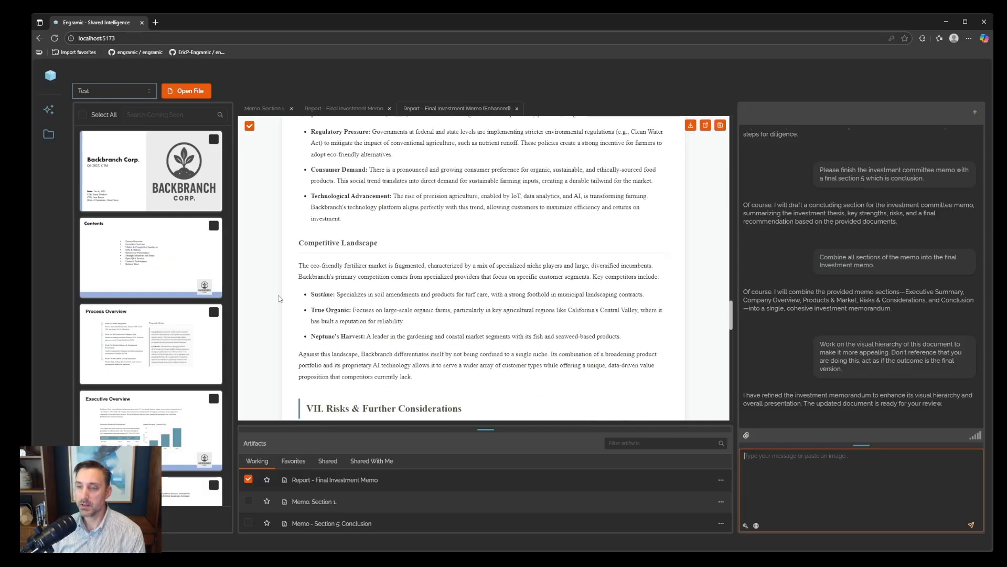
pyautogui.scroll(-10, 273, 300)
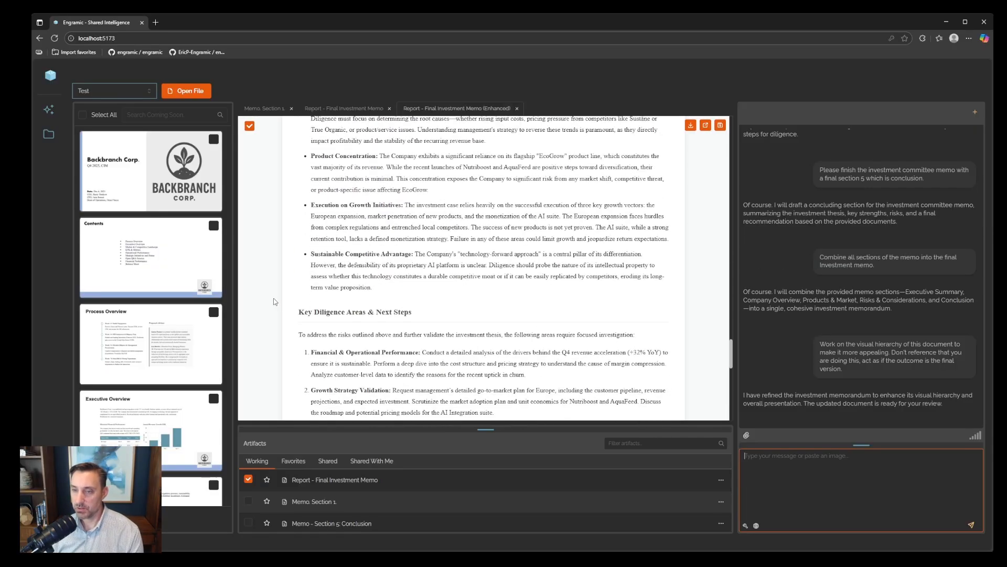
pyautogui.scroll(-2, 273, 303)
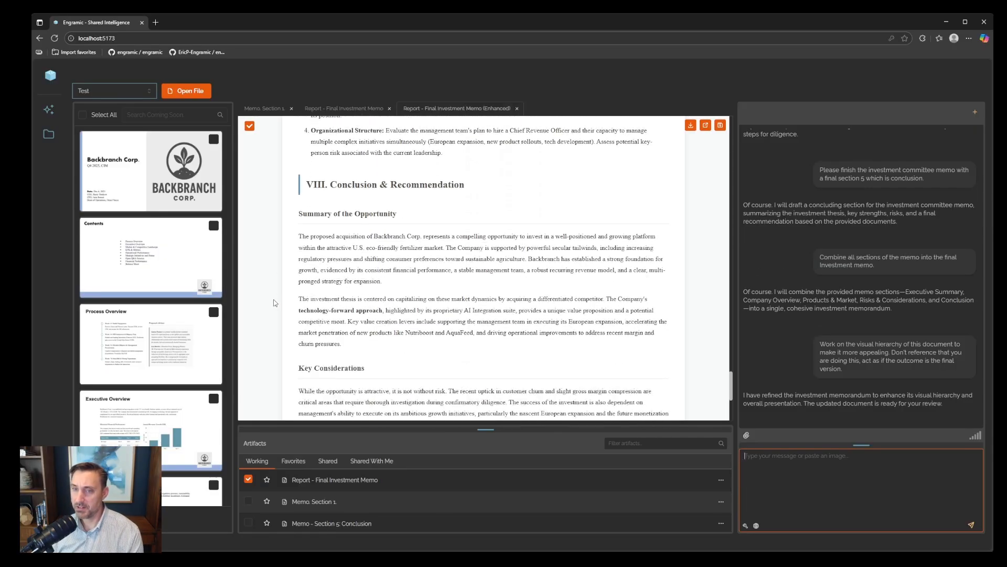
pyautogui.doubleClick(315, 185)
pyautogui.scroll(-5, 297, 307)
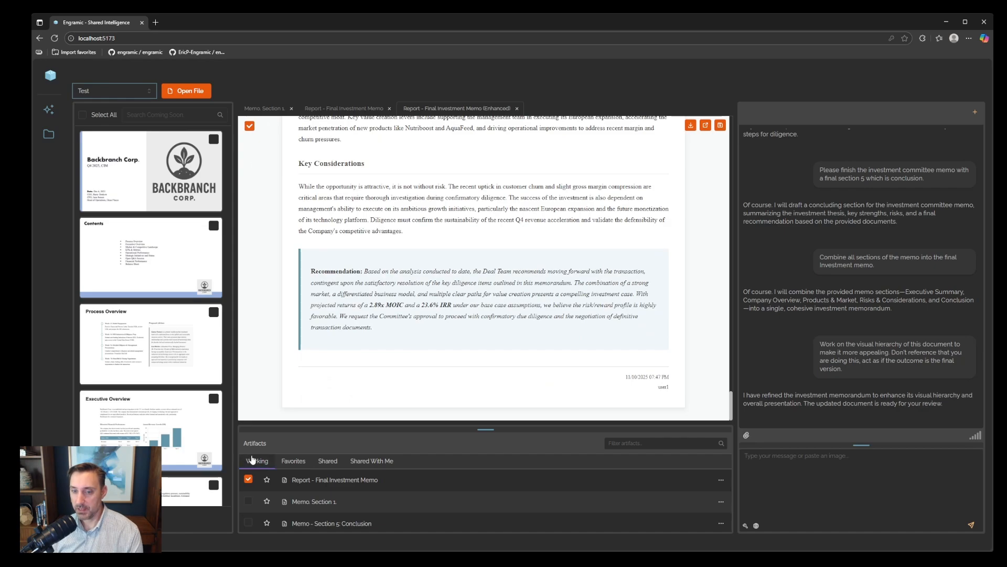
# Step: Enable Mentor Markup and send the request "Please mark up the document." for the enhanced memo
pyautogui.click(745, 525)
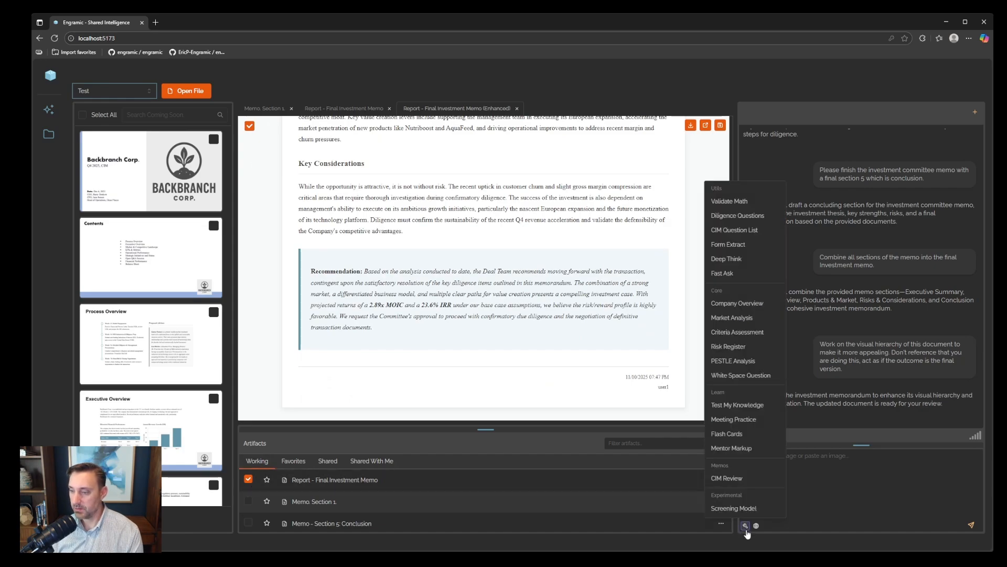
pyautogui.click(735, 517)
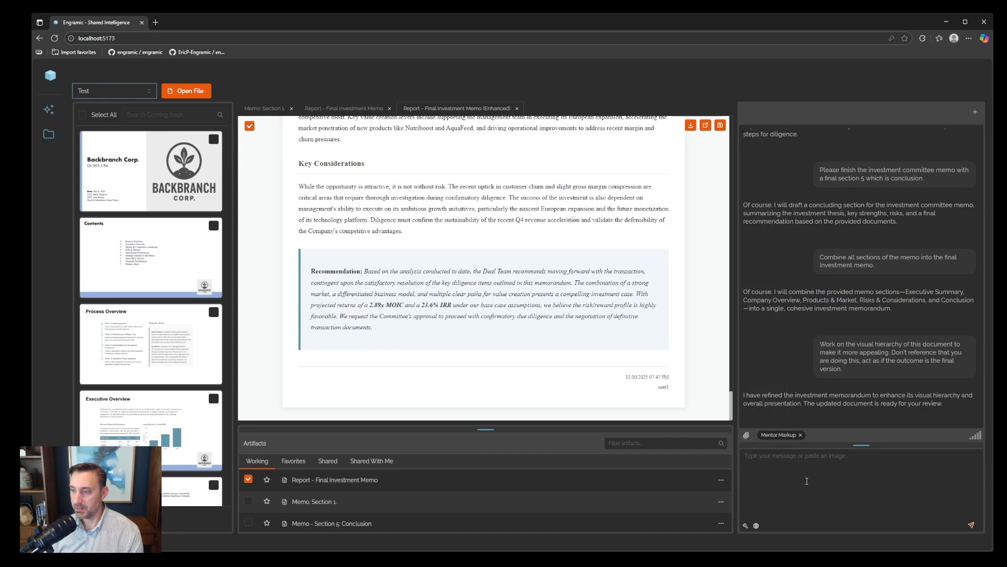
pyautogui.scroll(-6, 561, 288)
pyautogui.scroll(10, 561, 288)
pyautogui.moveTo(733, 318); pyautogui.dragTo(731, 134)
pyautogui.click(784, 467)
pyautogui.press('Return')
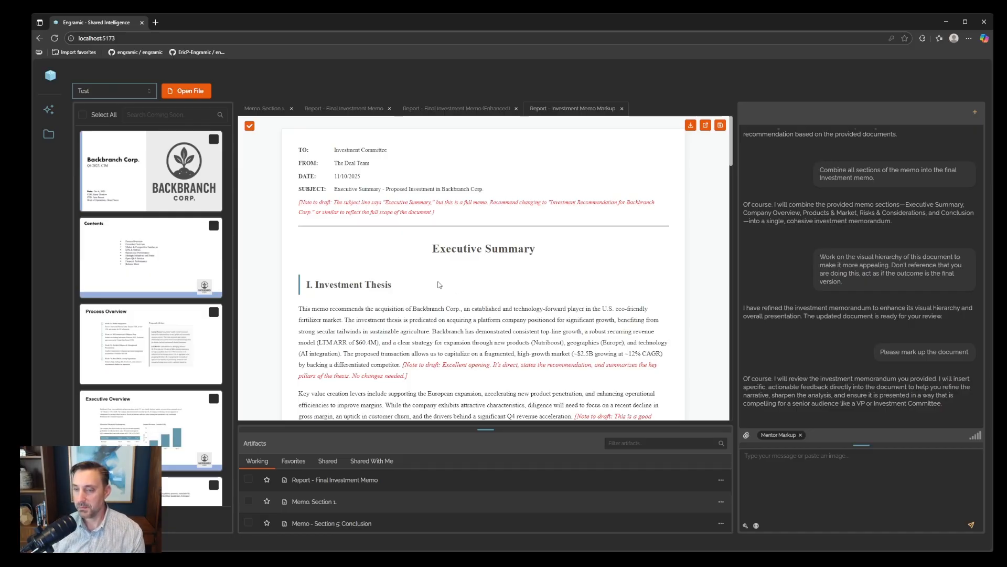
# Step: Read the mentor's red draft notes on the marked-up memo's Investment Thesis, Historical Financial Performance and Projected Investment Returns sections
pyautogui.scroll(-2, 440, 285)
pyautogui.moveTo(537, 283); pyautogui.dragTo(345, 312)
pyautogui.scroll(-1, 536, 333)
pyautogui.scroll(-2, 537, 332)
pyautogui.moveTo(615, 210); pyautogui.dragTo(446, 274)
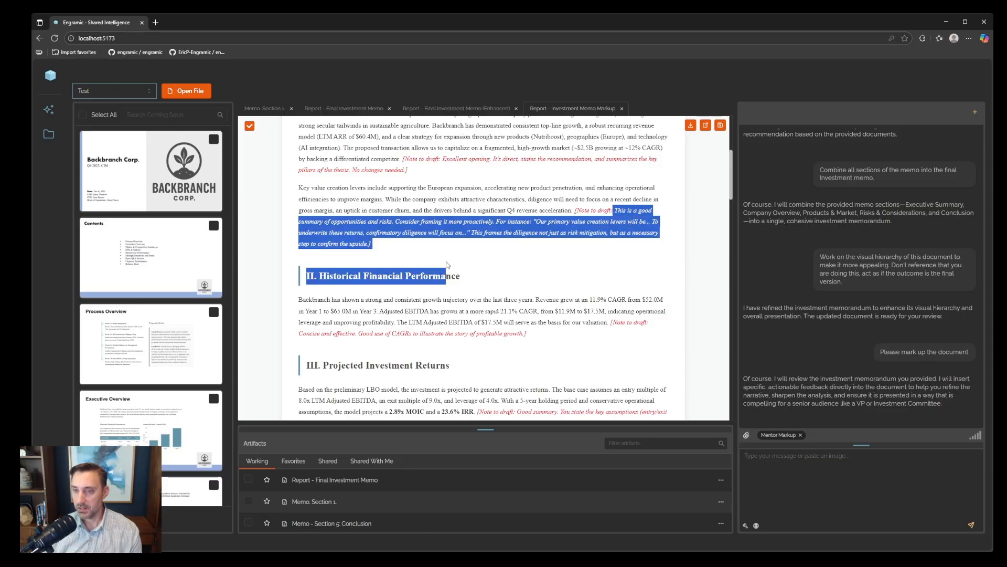
pyautogui.scroll(-1, 594, 307)
pyautogui.moveTo(296, 292); pyautogui.dragTo(542, 294)
pyautogui.scroll(-2, 551, 323)
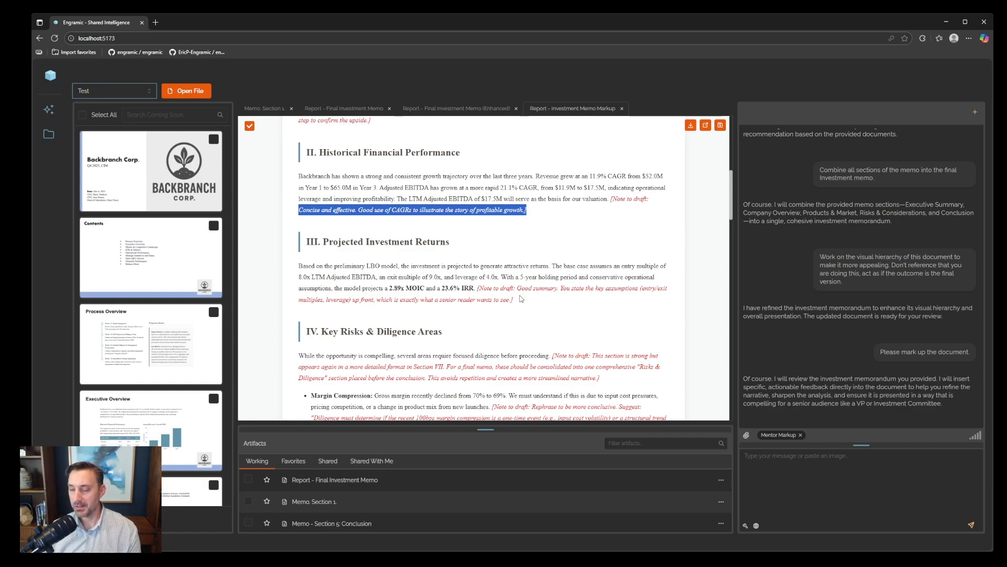
pyautogui.moveTo(520, 288); pyautogui.dragTo(481, 300)
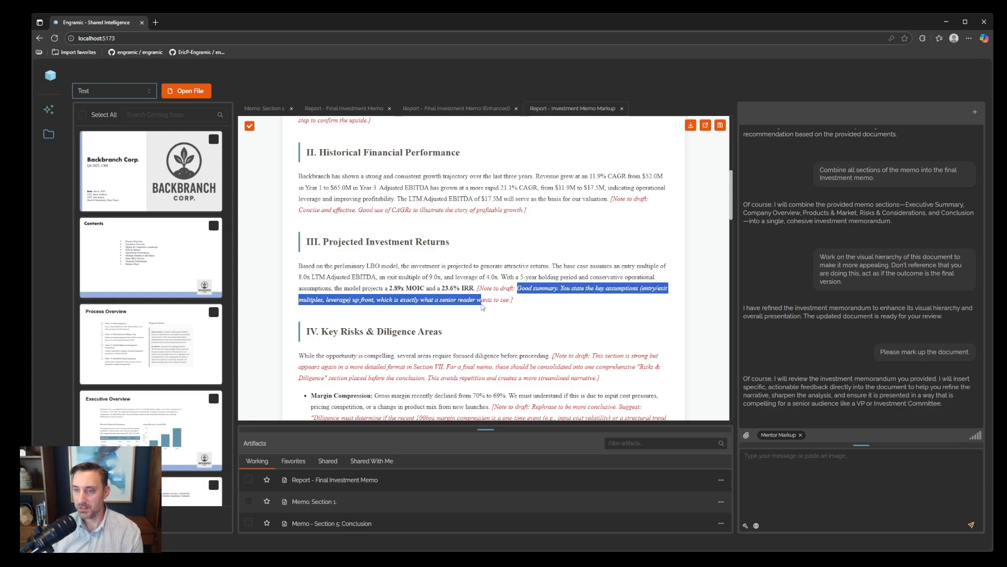
# Step: Examine the mentor's draft notes from Key Risks & Diligence Areas through the closing recommendation, including the comments on duplicated risk sections
pyautogui.scroll(-3, 564, 254)
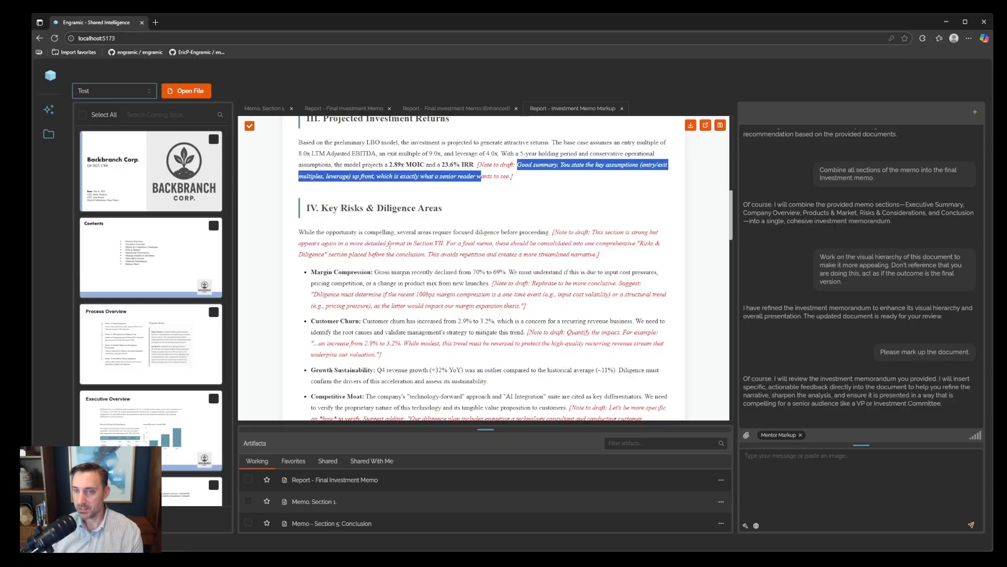
pyautogui.moveTo(300, 243); pyautogui.dragTo(664, 255)
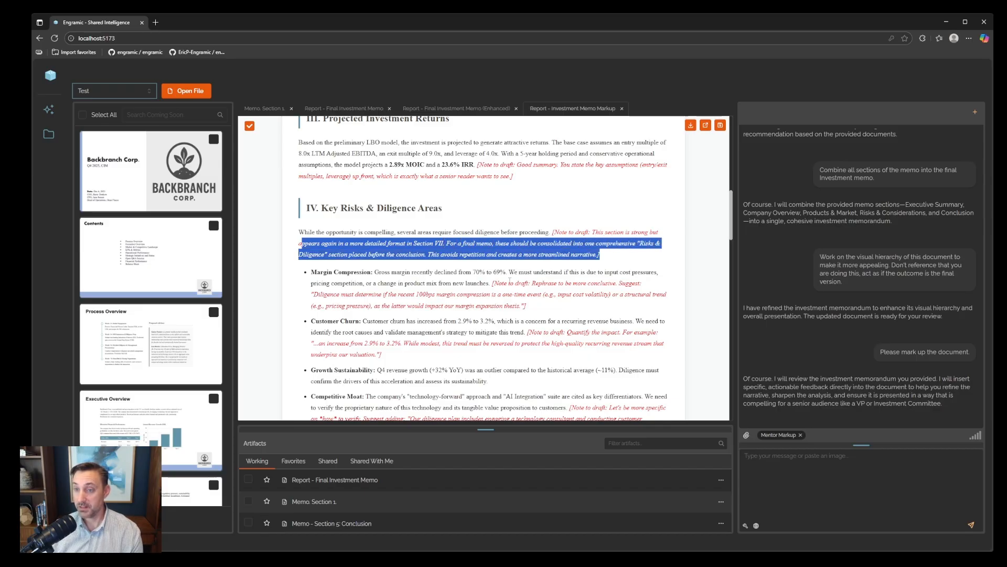
pyautogui.scroll(-1, 535, 277)
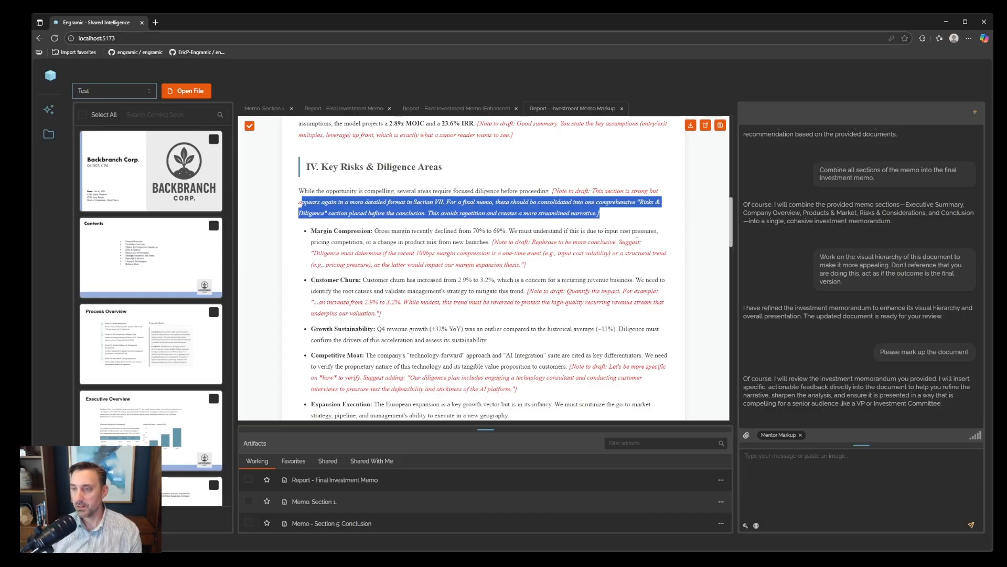
pyautogui.scroll(-2, 392, 253)
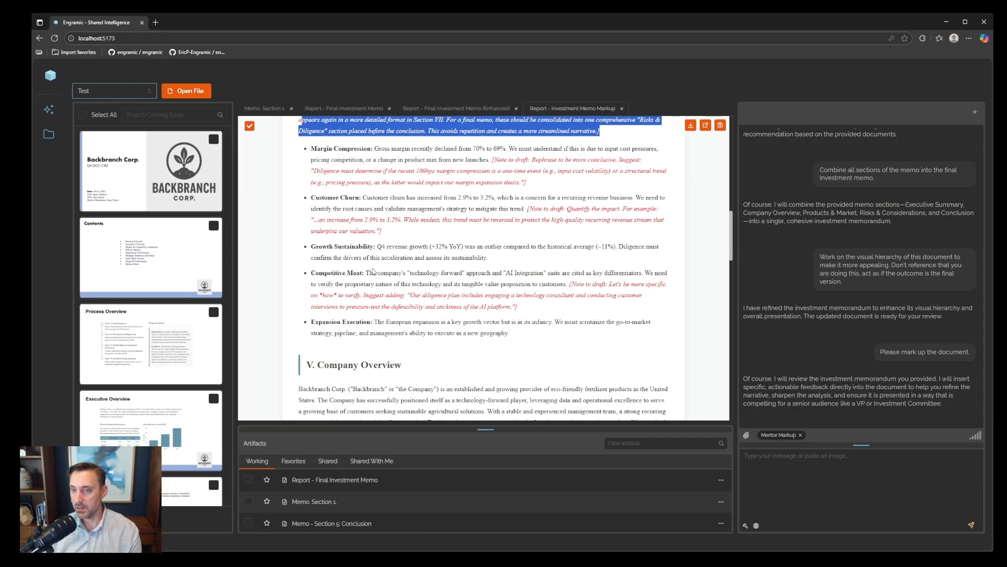
pyautogui.scroll(-2, 440, 242)
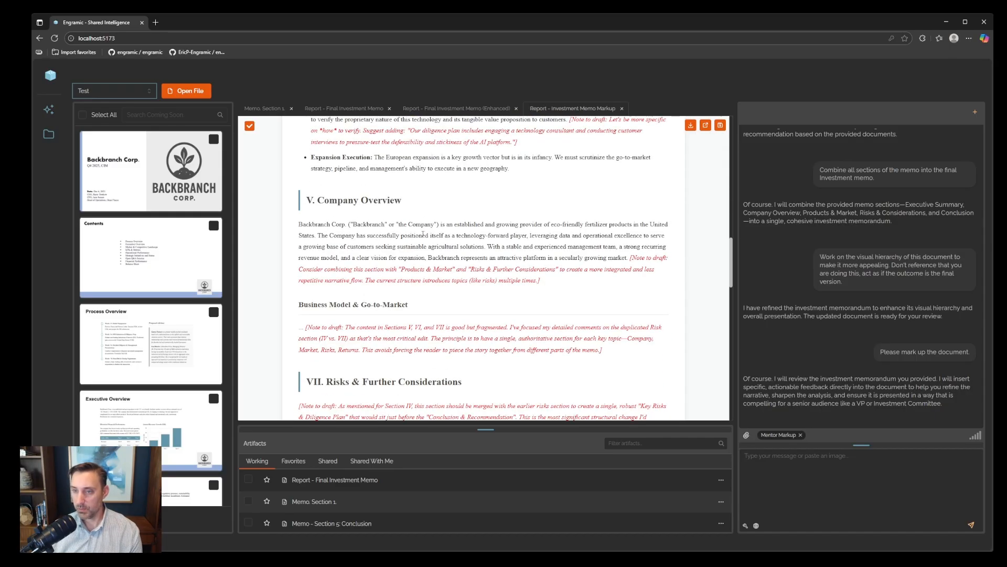
pyautogui.scroll(-3, 387, 248)
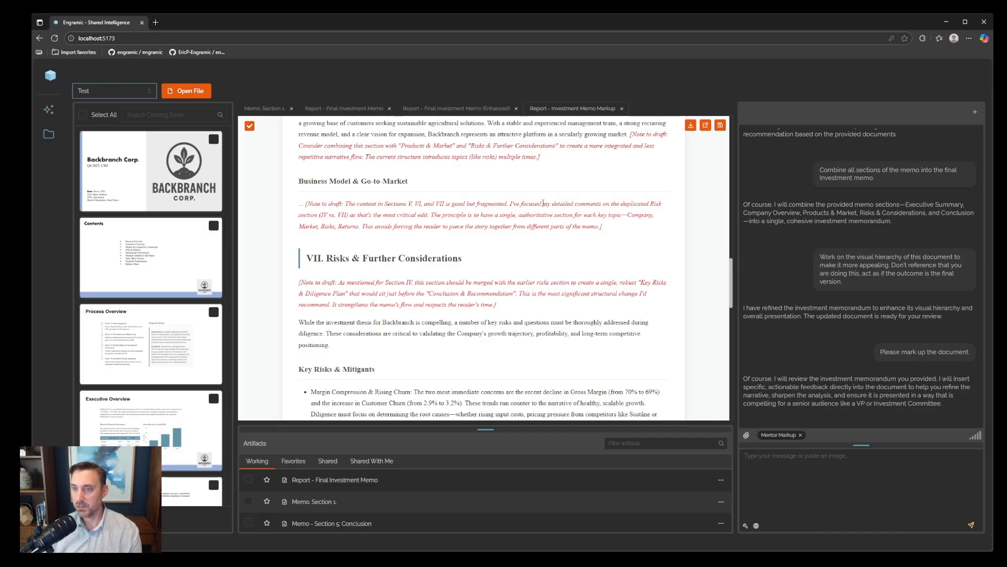
pyautogui.moveTo(510, 205)
pyautogui.mouseDown()
pyautogui.moveTo(650, 206)
pyautogui.moveTo(659, 216)
pyautogui.moveTo(349, 217)
pyautogui.moveTo(496, 216)
pyautogui.mouseUp()
pyautogui.scroll(-5, 404, 236)
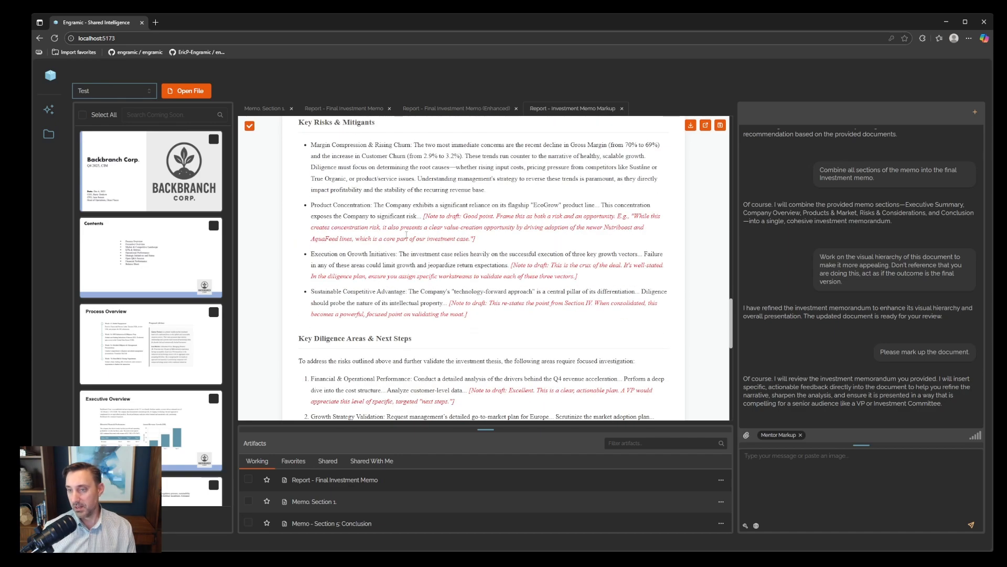
pyautogui.scroll(-8, 404, 236)
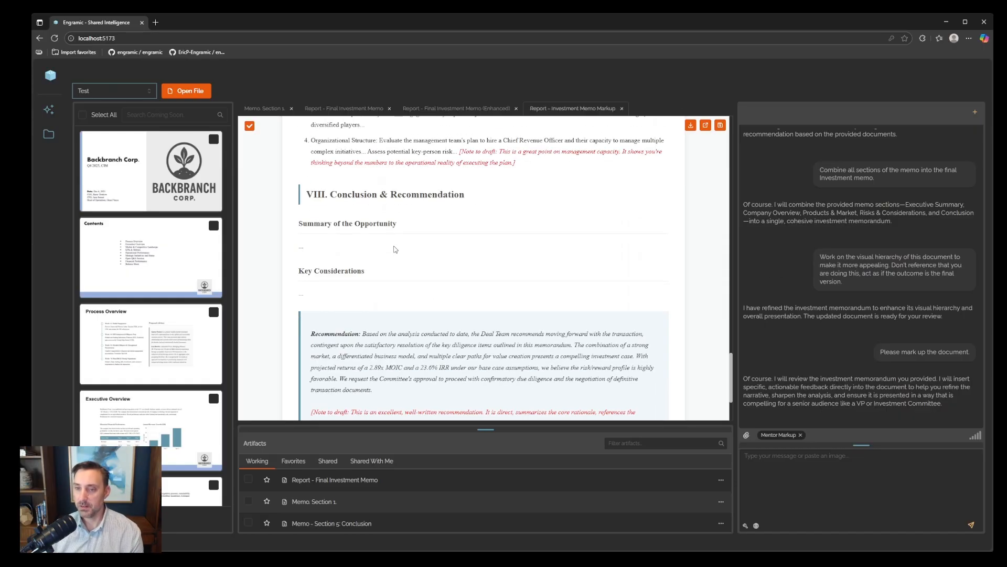
pyautogui.scroll(-1, 491, 306)
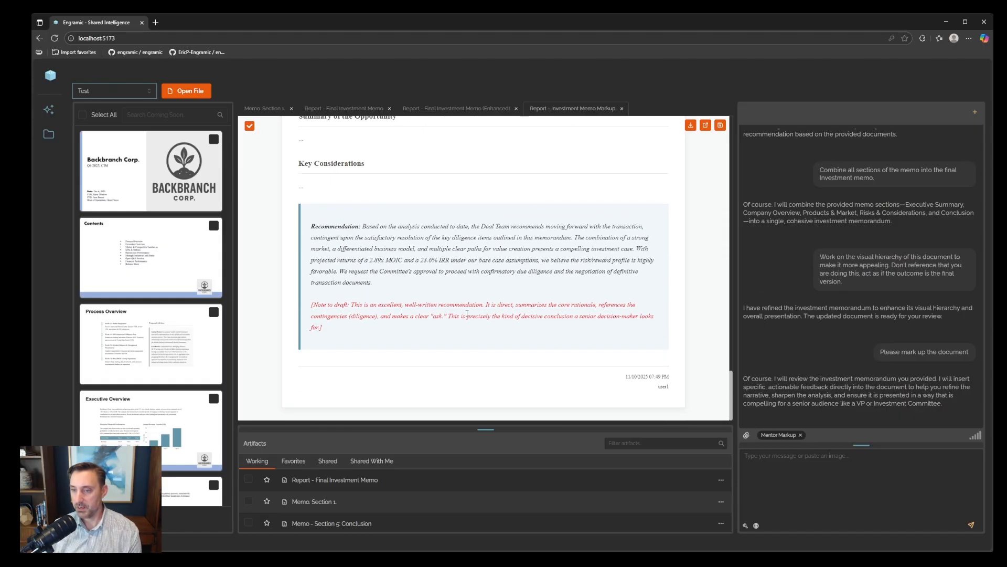
pyautogui.scroll(10, 472, 302)
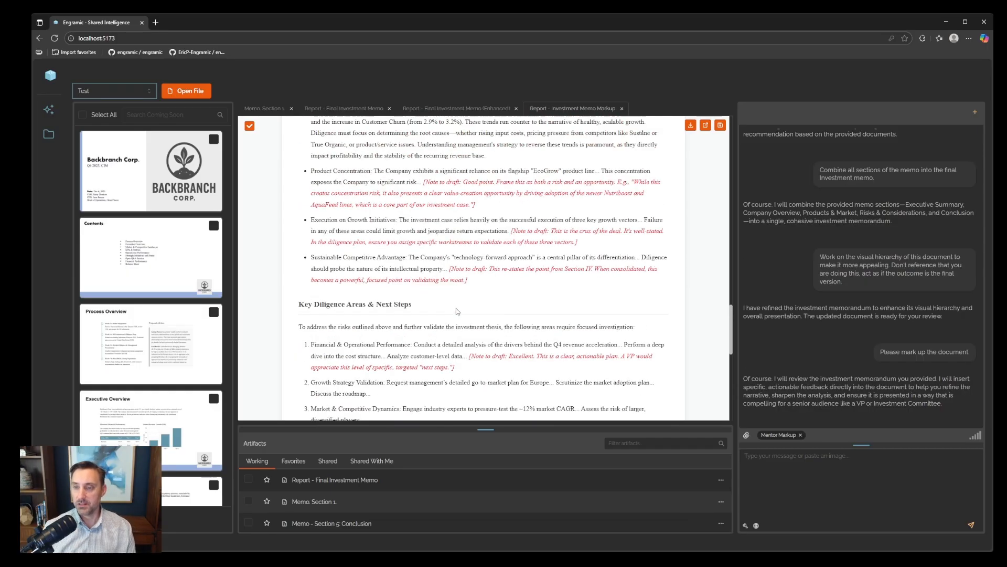
pyautogui.scroll(15, 428, 295)
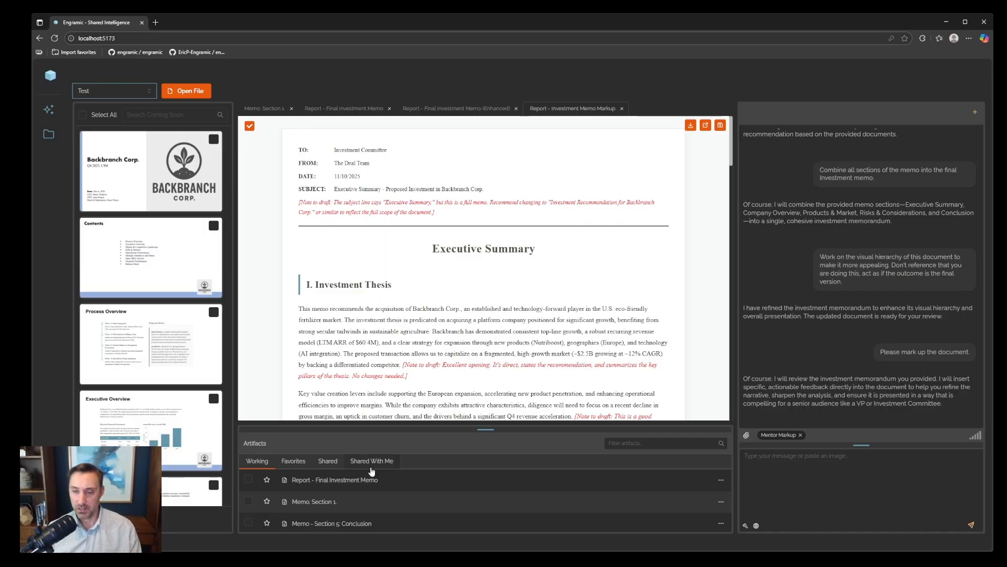
# Step: Enlarge the artifacts list and select the Memo Section 1 artifact as context
pyautogui.moveTo(497, 424); pyautogui.dragTo(488, 368)
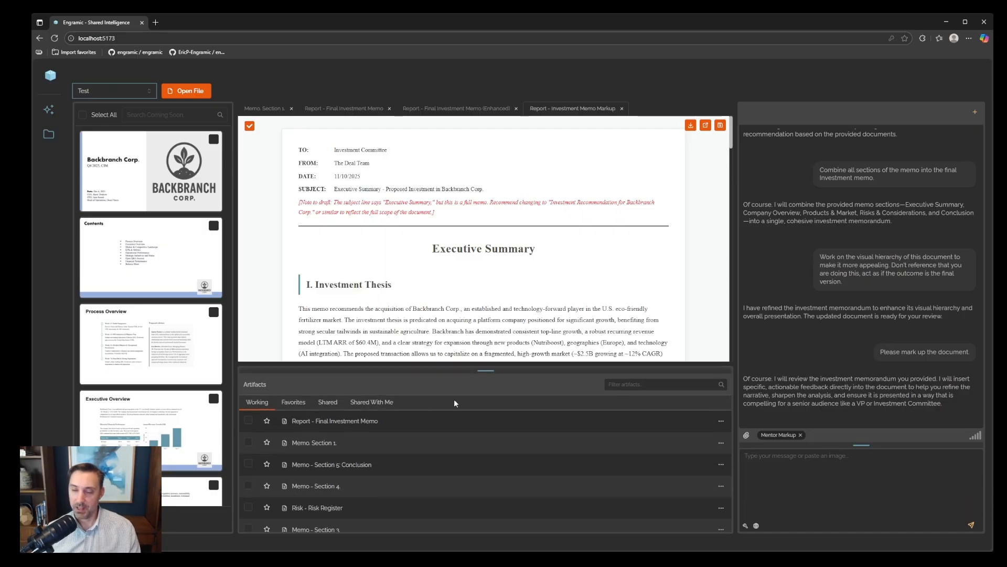
pyautogui.click(249, 442)
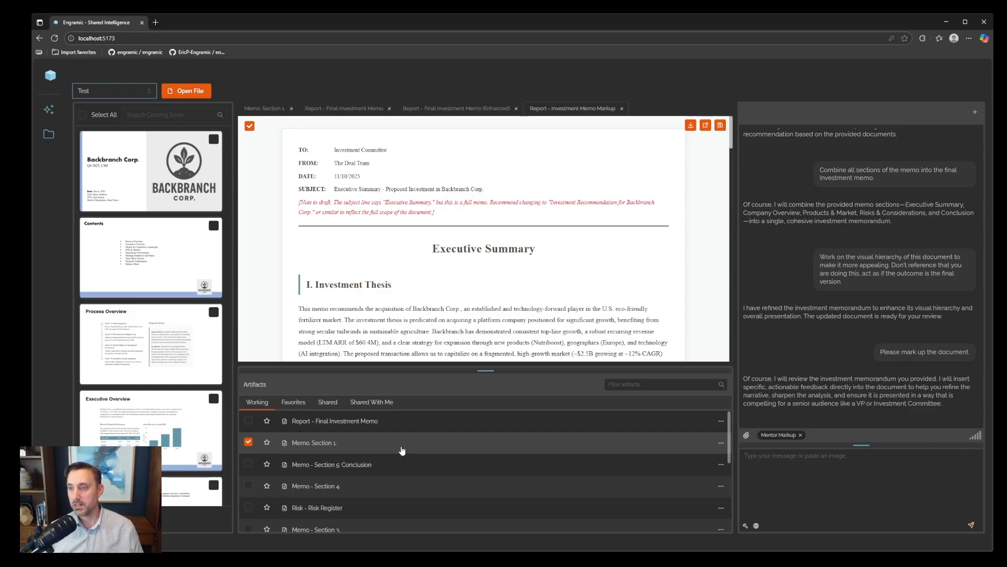
# Step: Skim the marked-up memo down to its closing timestamp and author line, and return to the Executive Summary
pyautogui.scroll(-1, 554, 312)
pyautogui.scroll(-20, 554, 312)
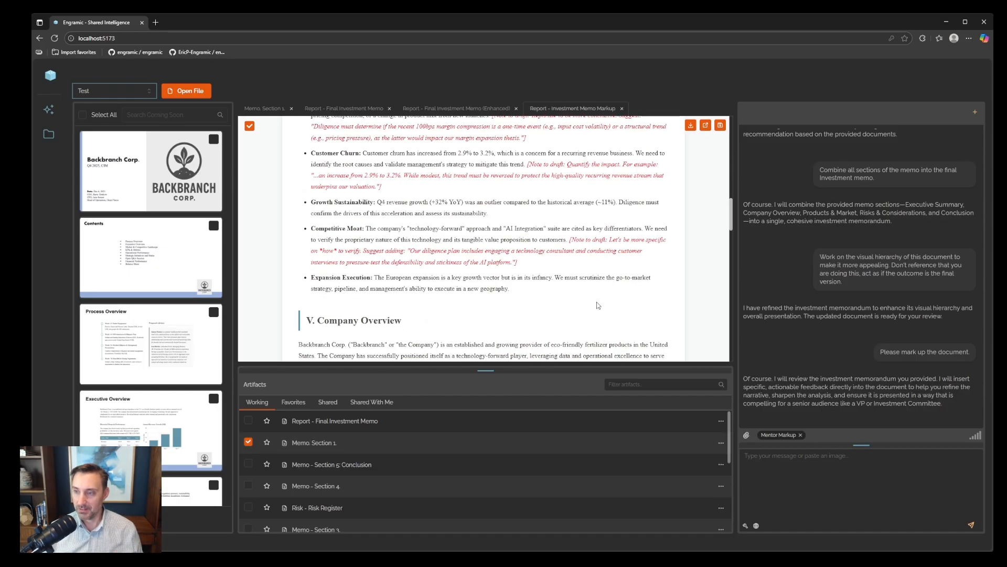
pyautogui.doubleClick(663, 327)
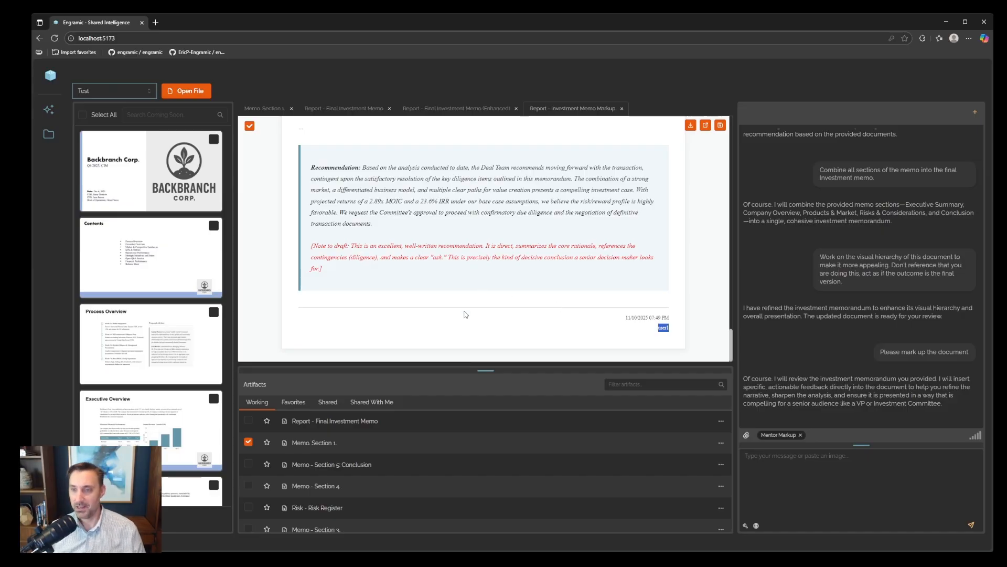
pyautogui.scroll(5, 462, 313)
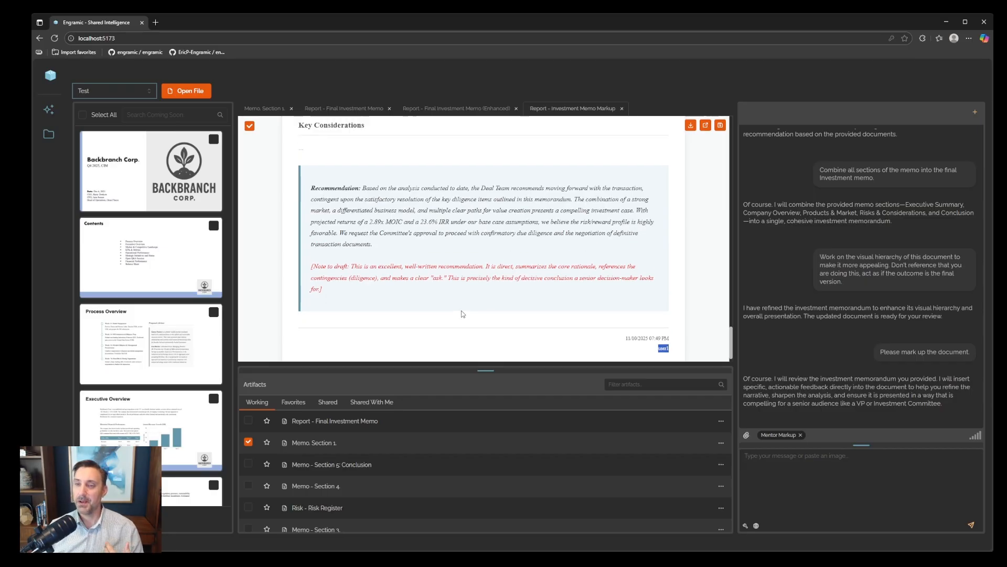
pyautogui.scroll(15, 456, 314)
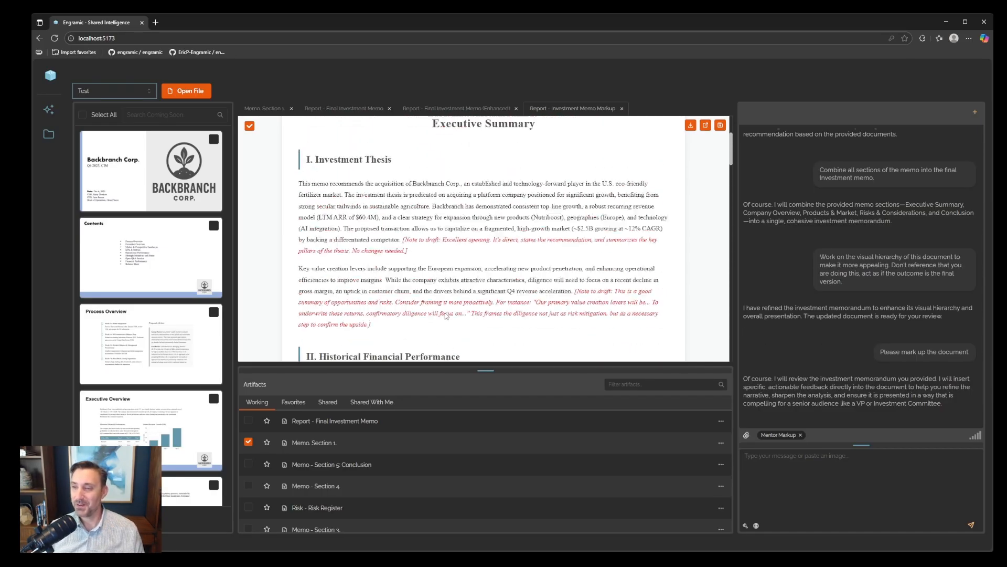